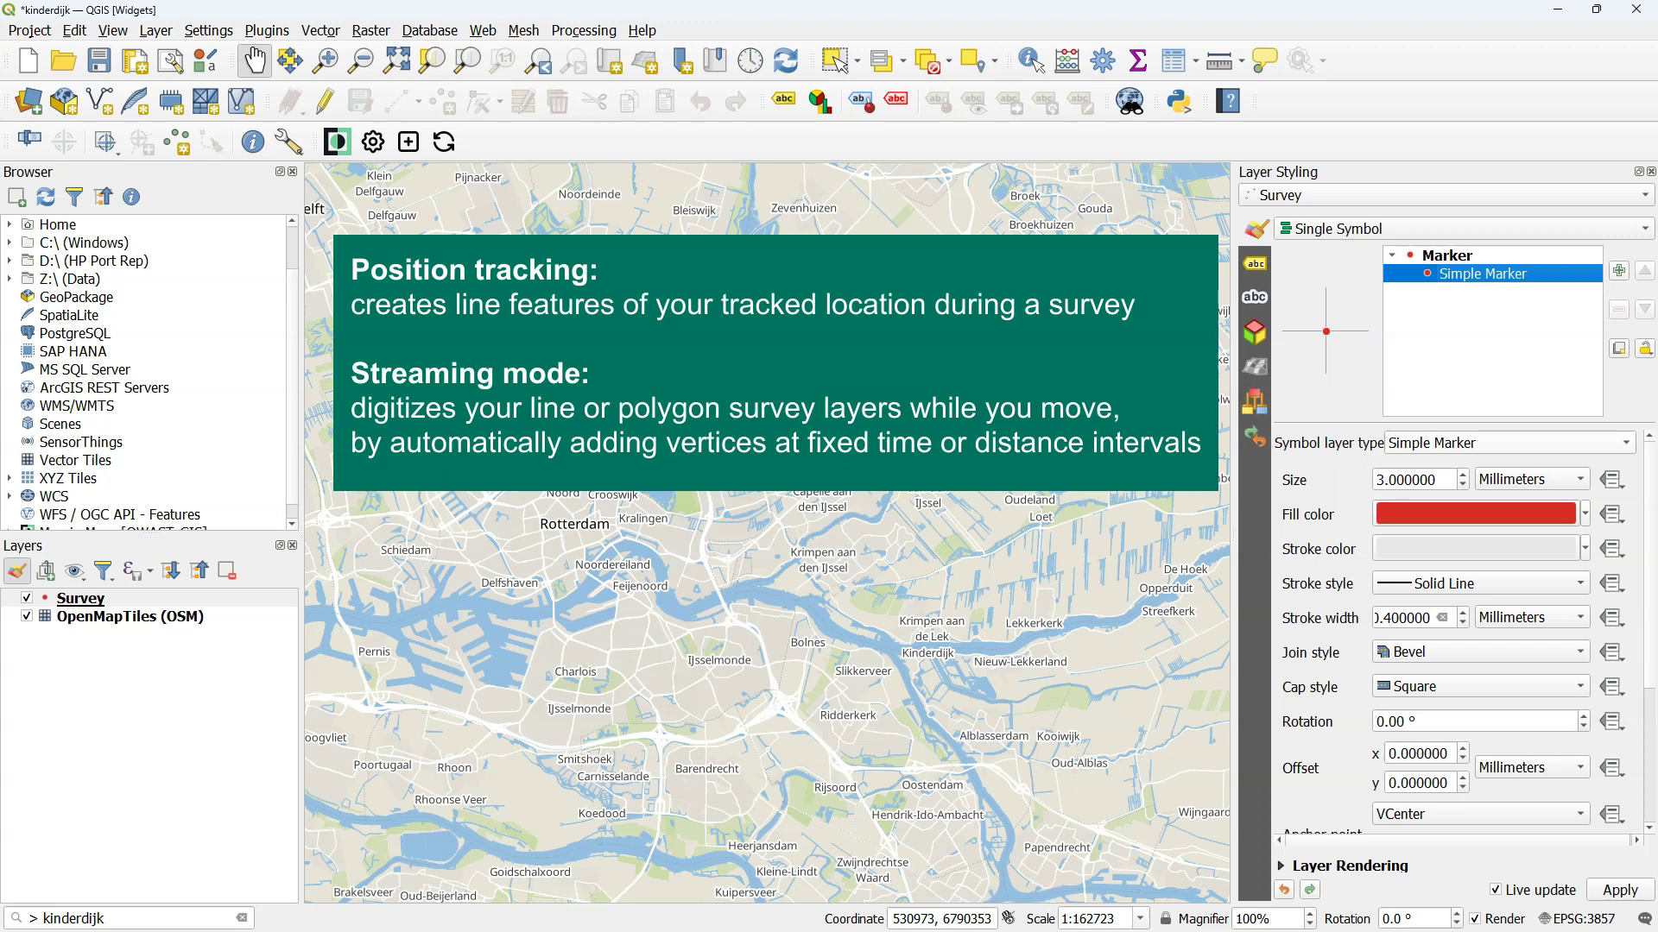
# Change the Survey point marker to the tourist_windmill SVG image, embedded in the project.
pyautogui.click(1438, 440)
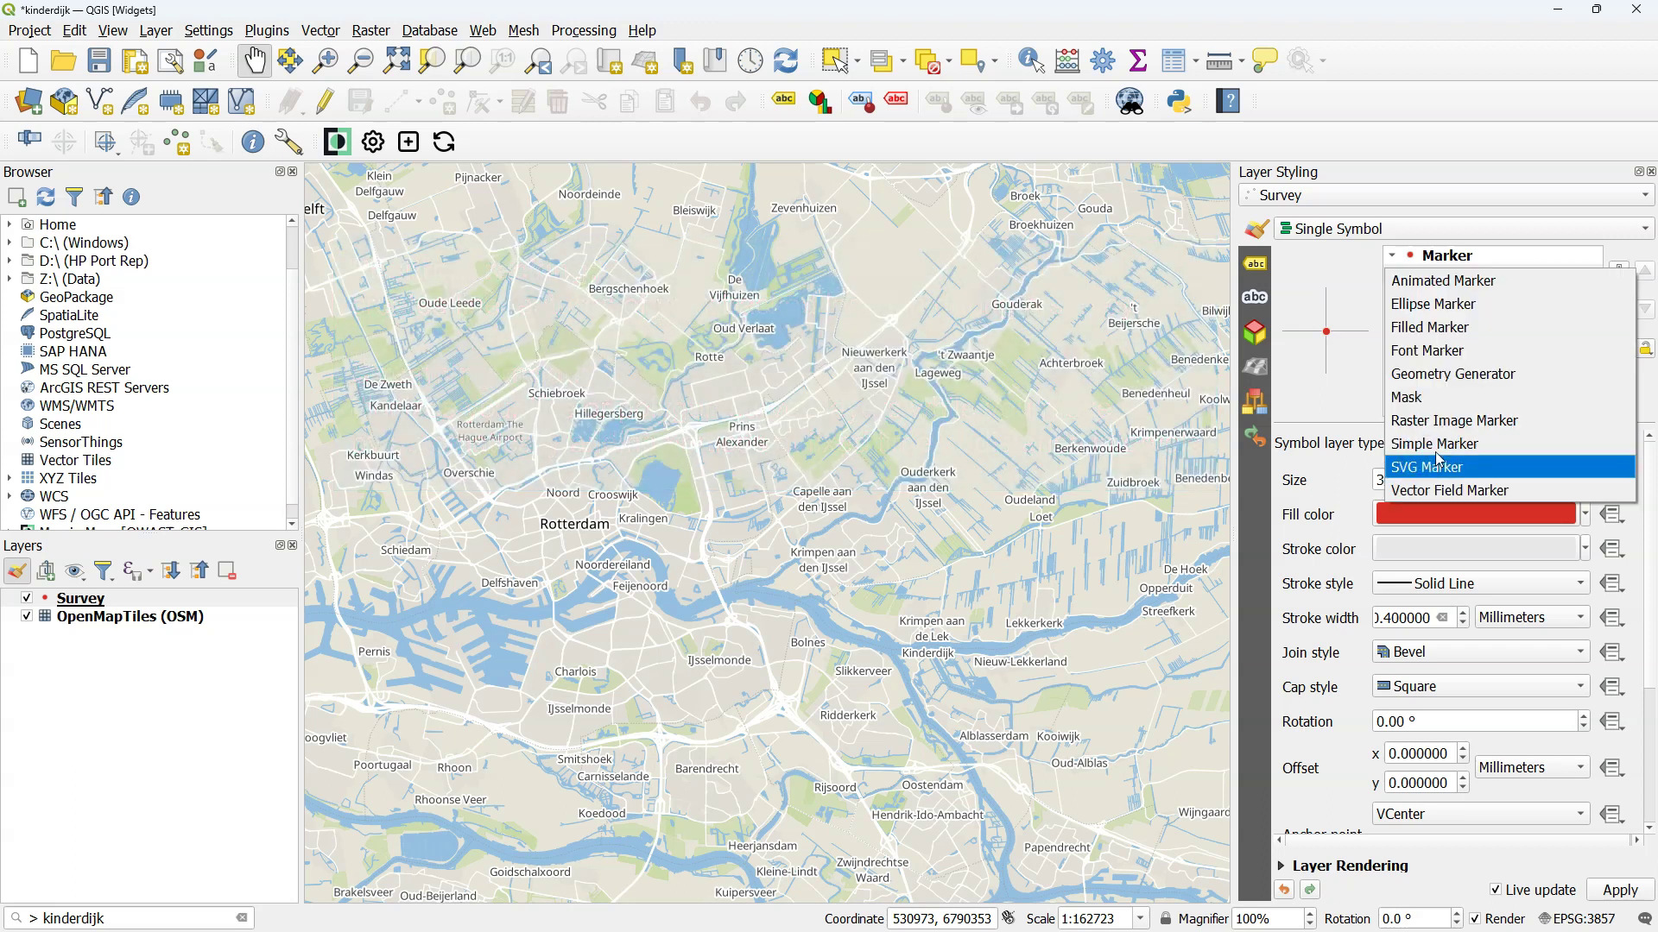
pyautogui.click(1432, 463)
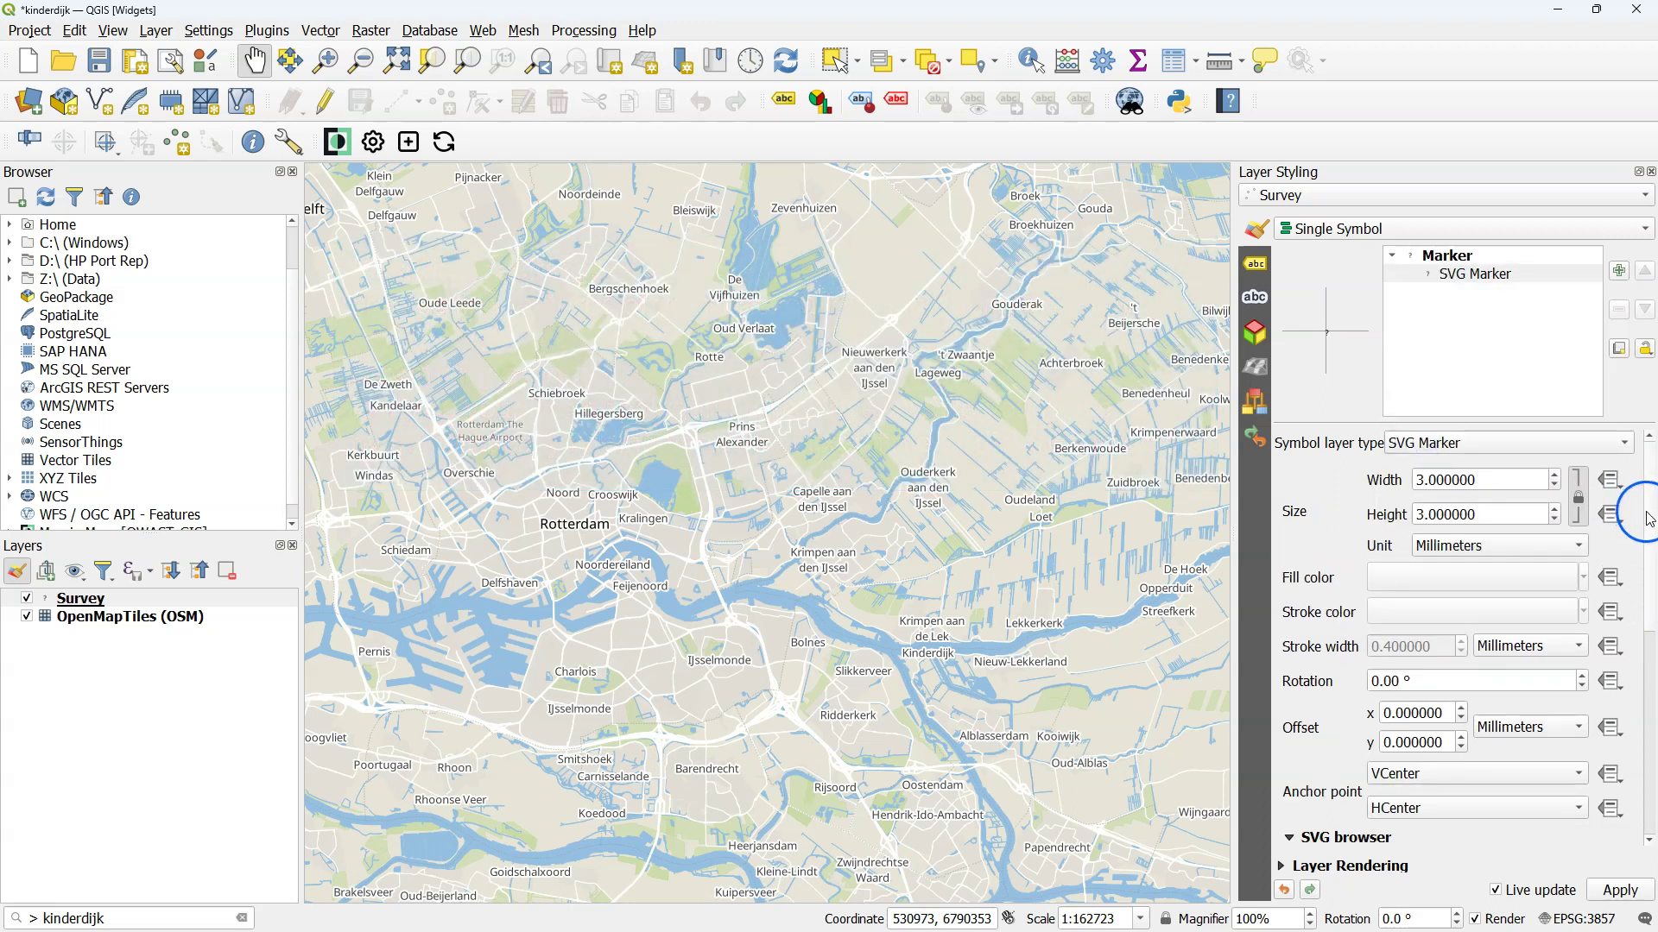
pyautogui.moveTo(1634, 512); pyautogui.dragTo(1627, 689)
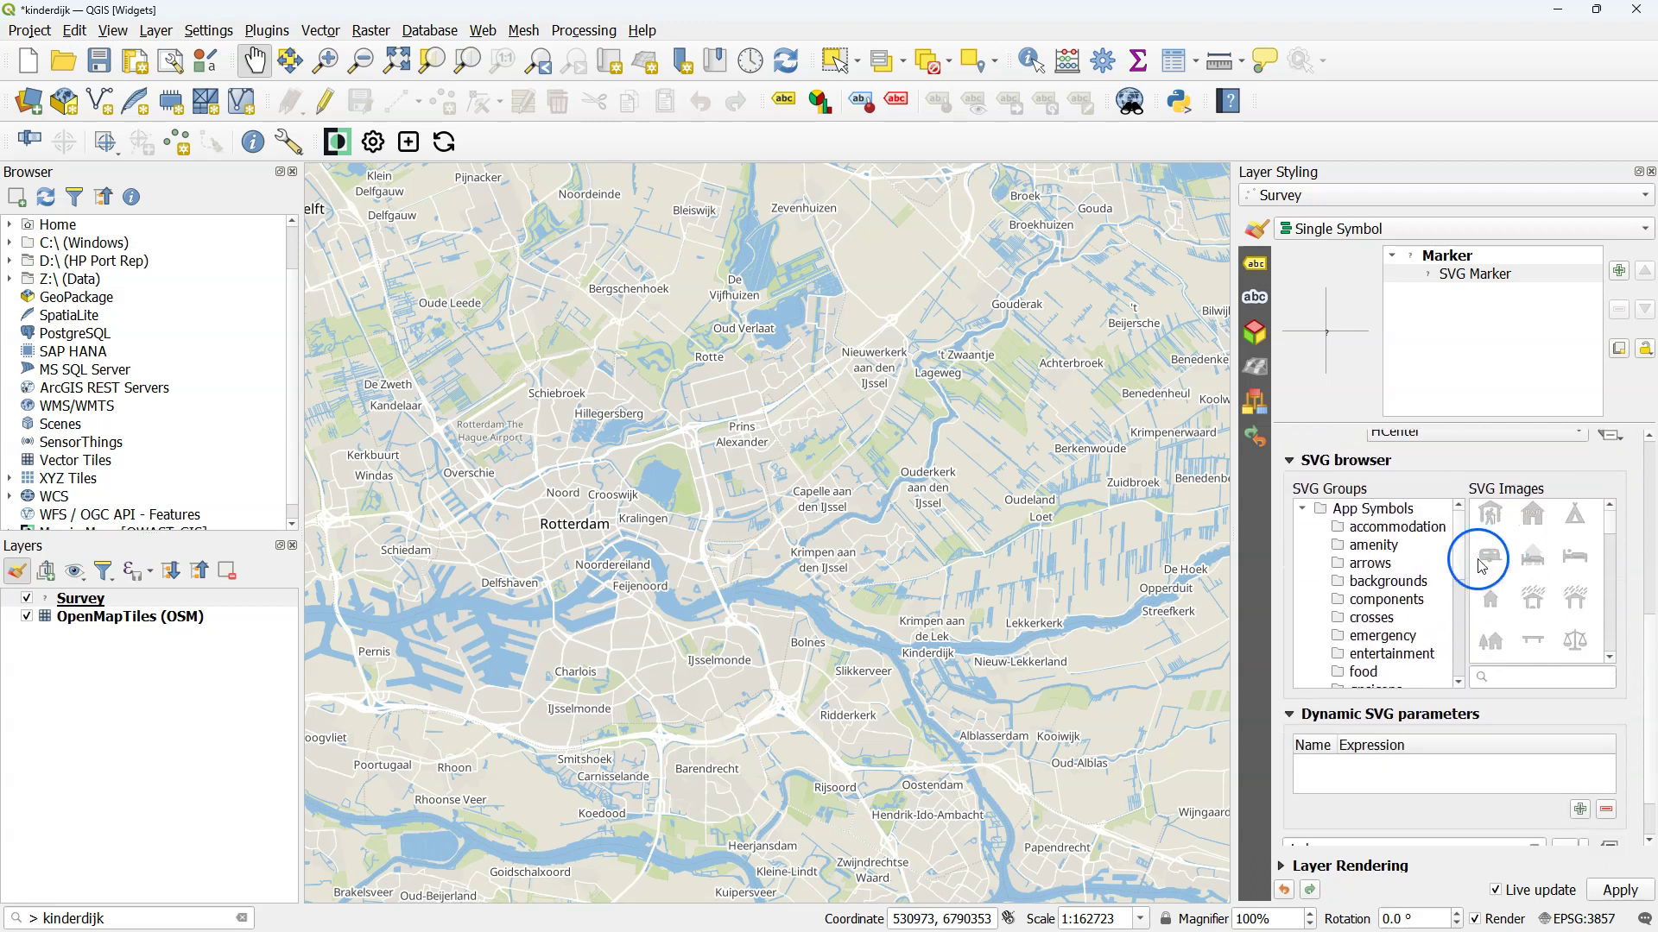
pyautogui.scroll(-4, 1375, 584)
pyautogui.scroll(-3, 1375, 584)
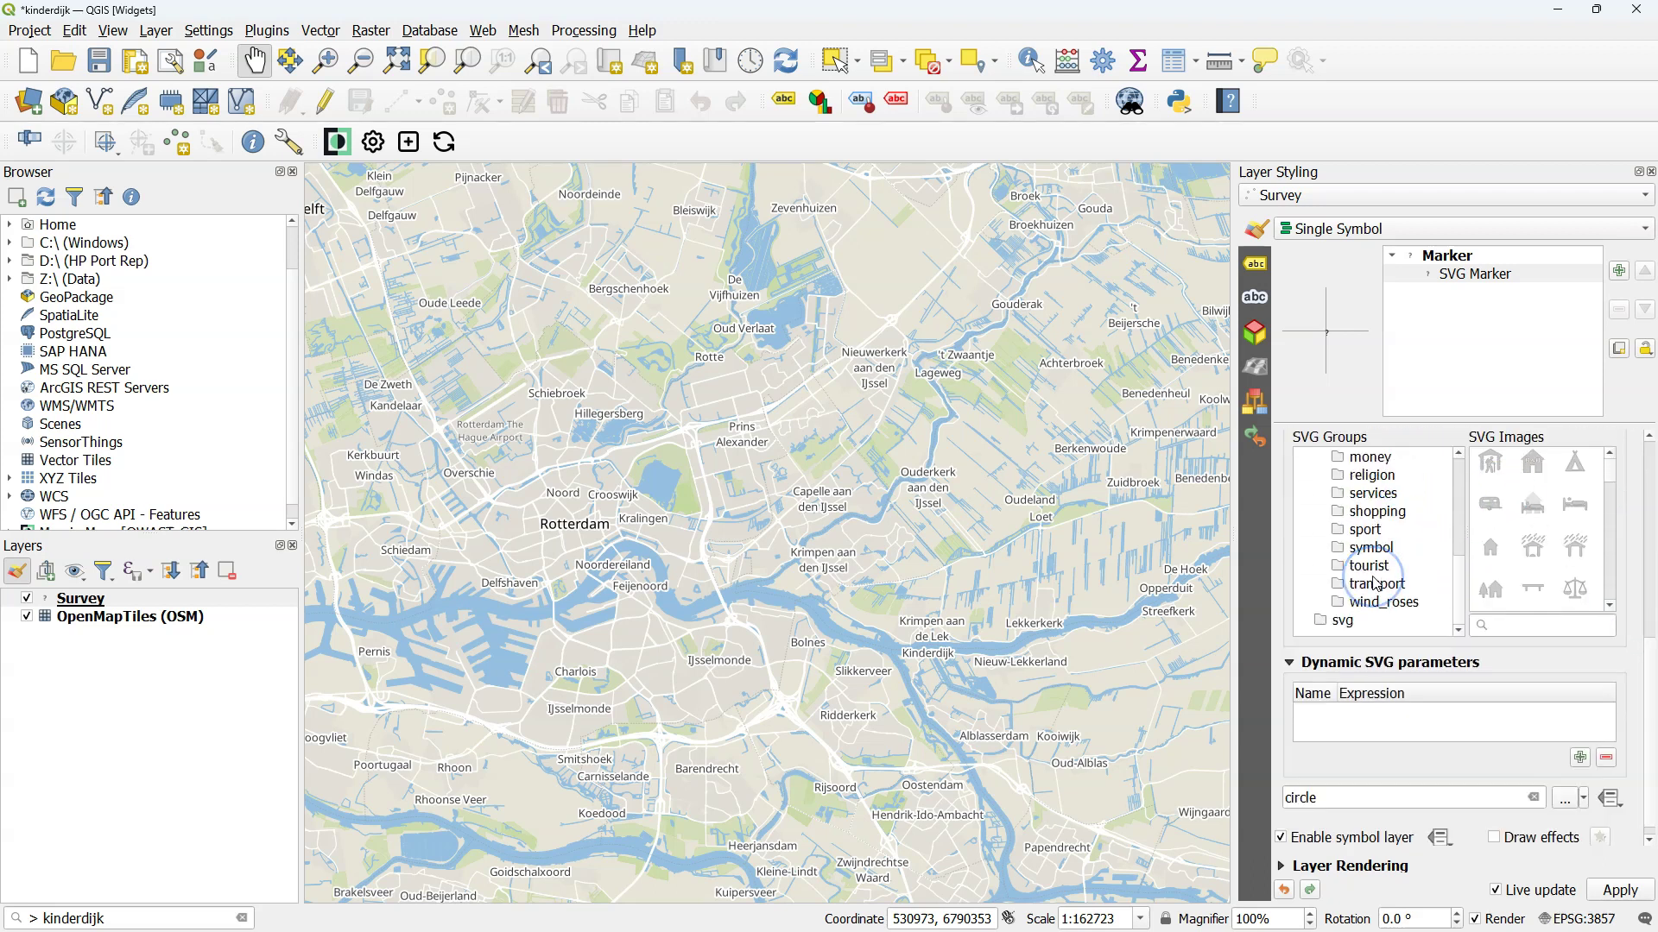
pyautogui.click(1521, 626)
pyautogui.write('mill')
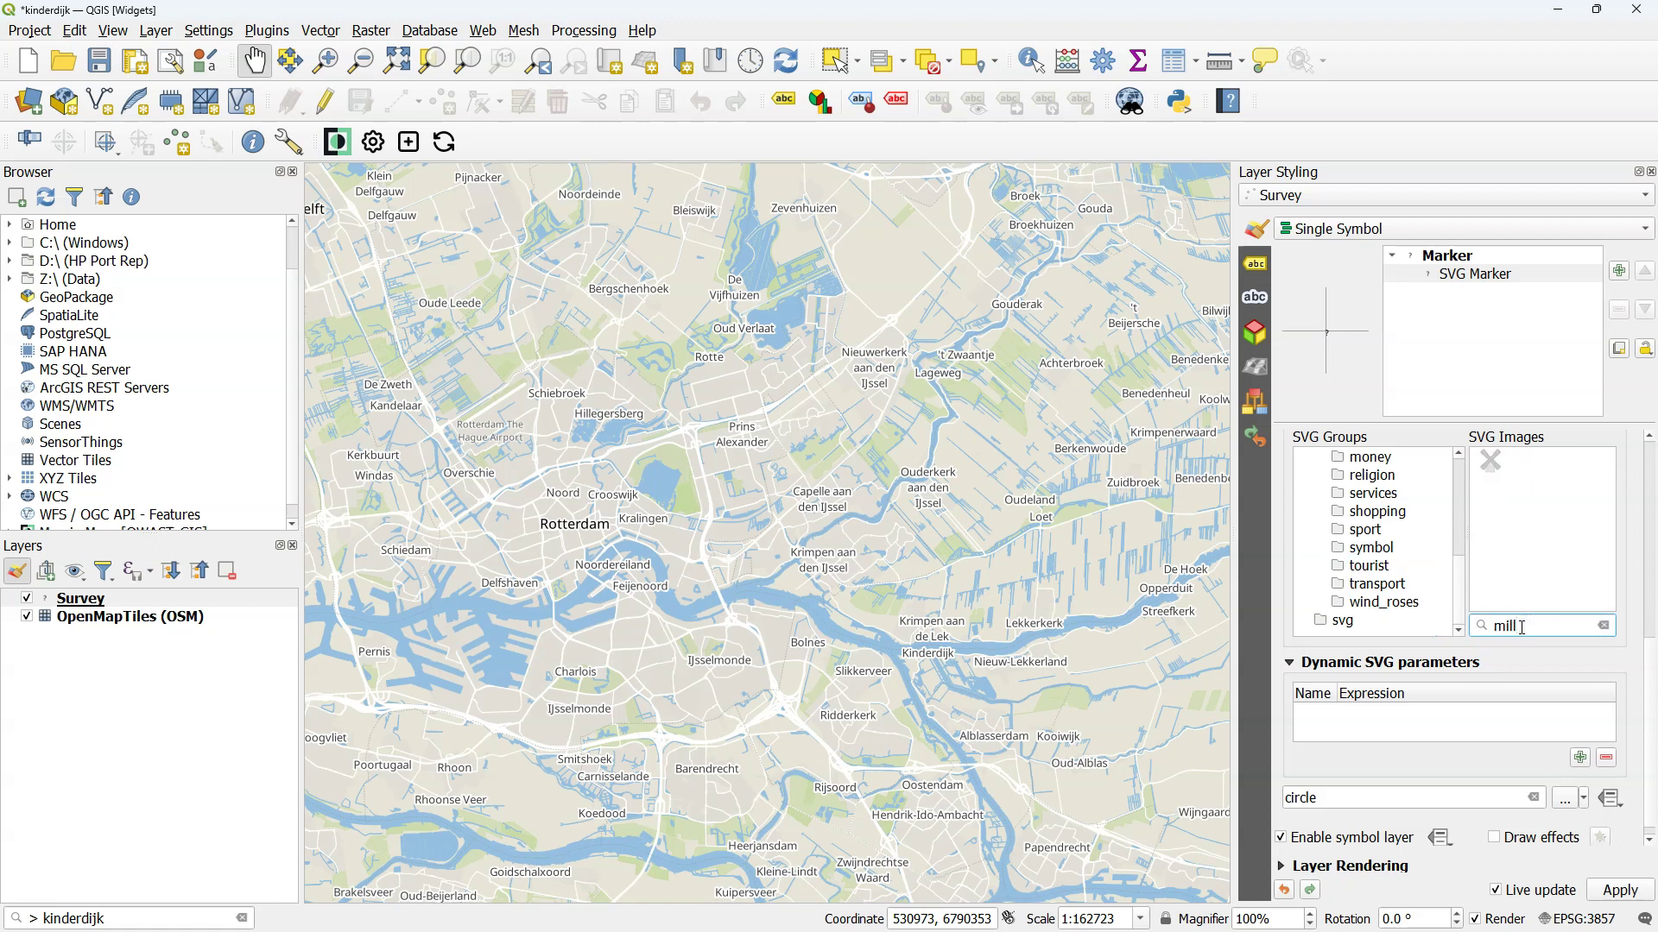
pyautogui.click(1494, 465)
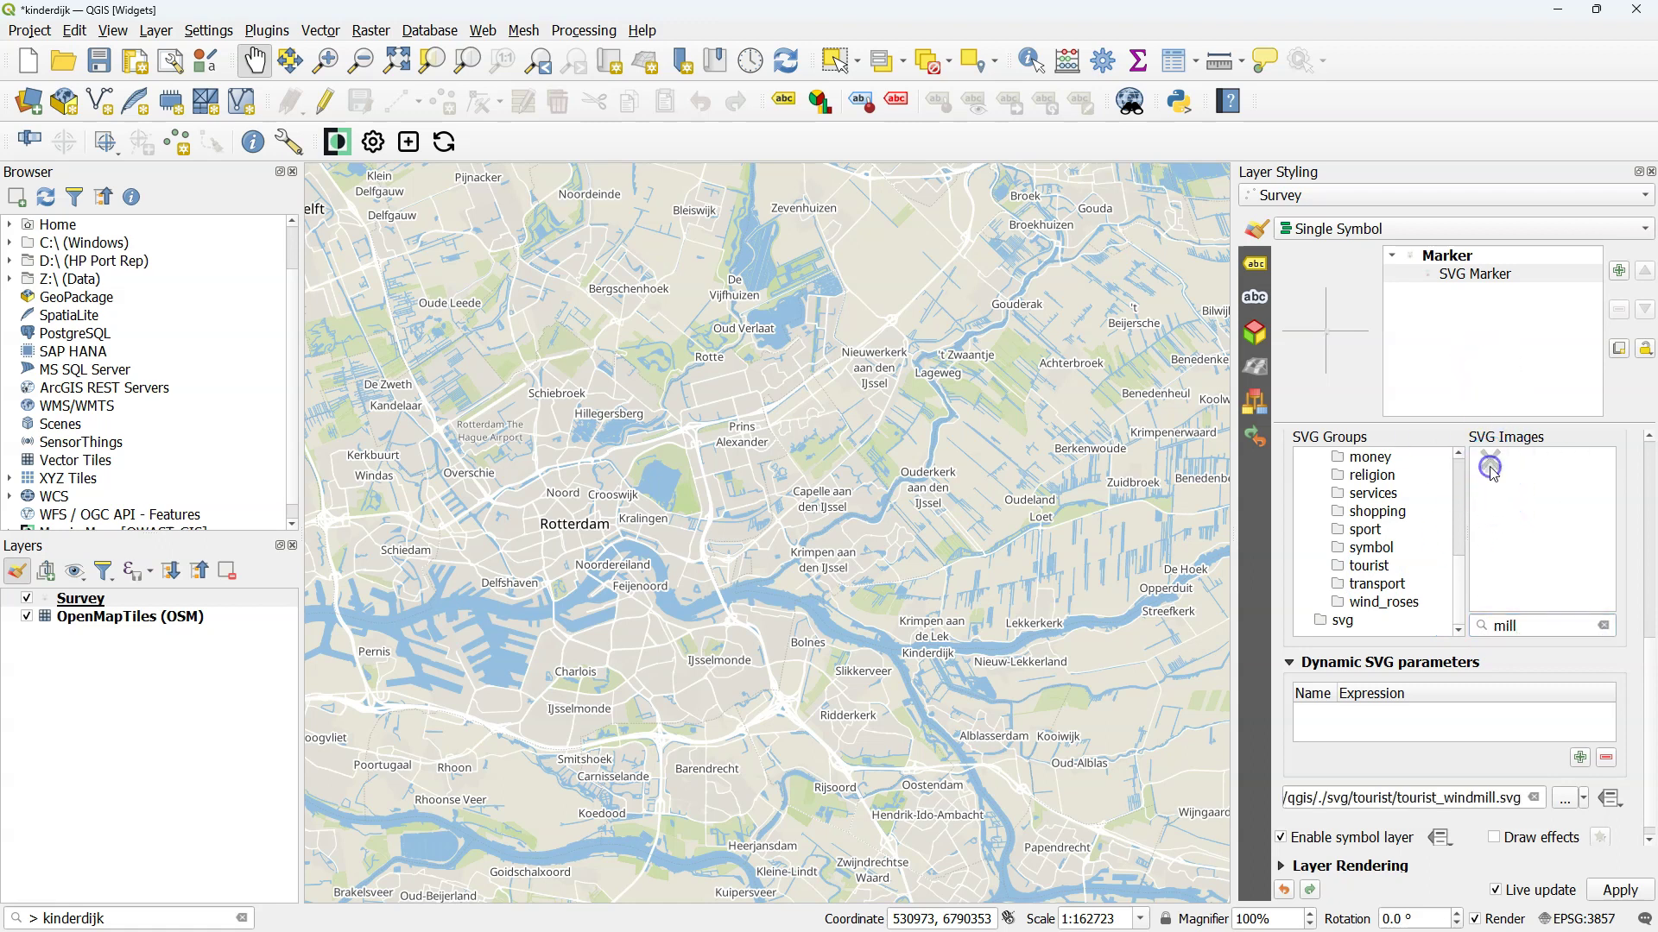
pyautogui.click(1585, 800)
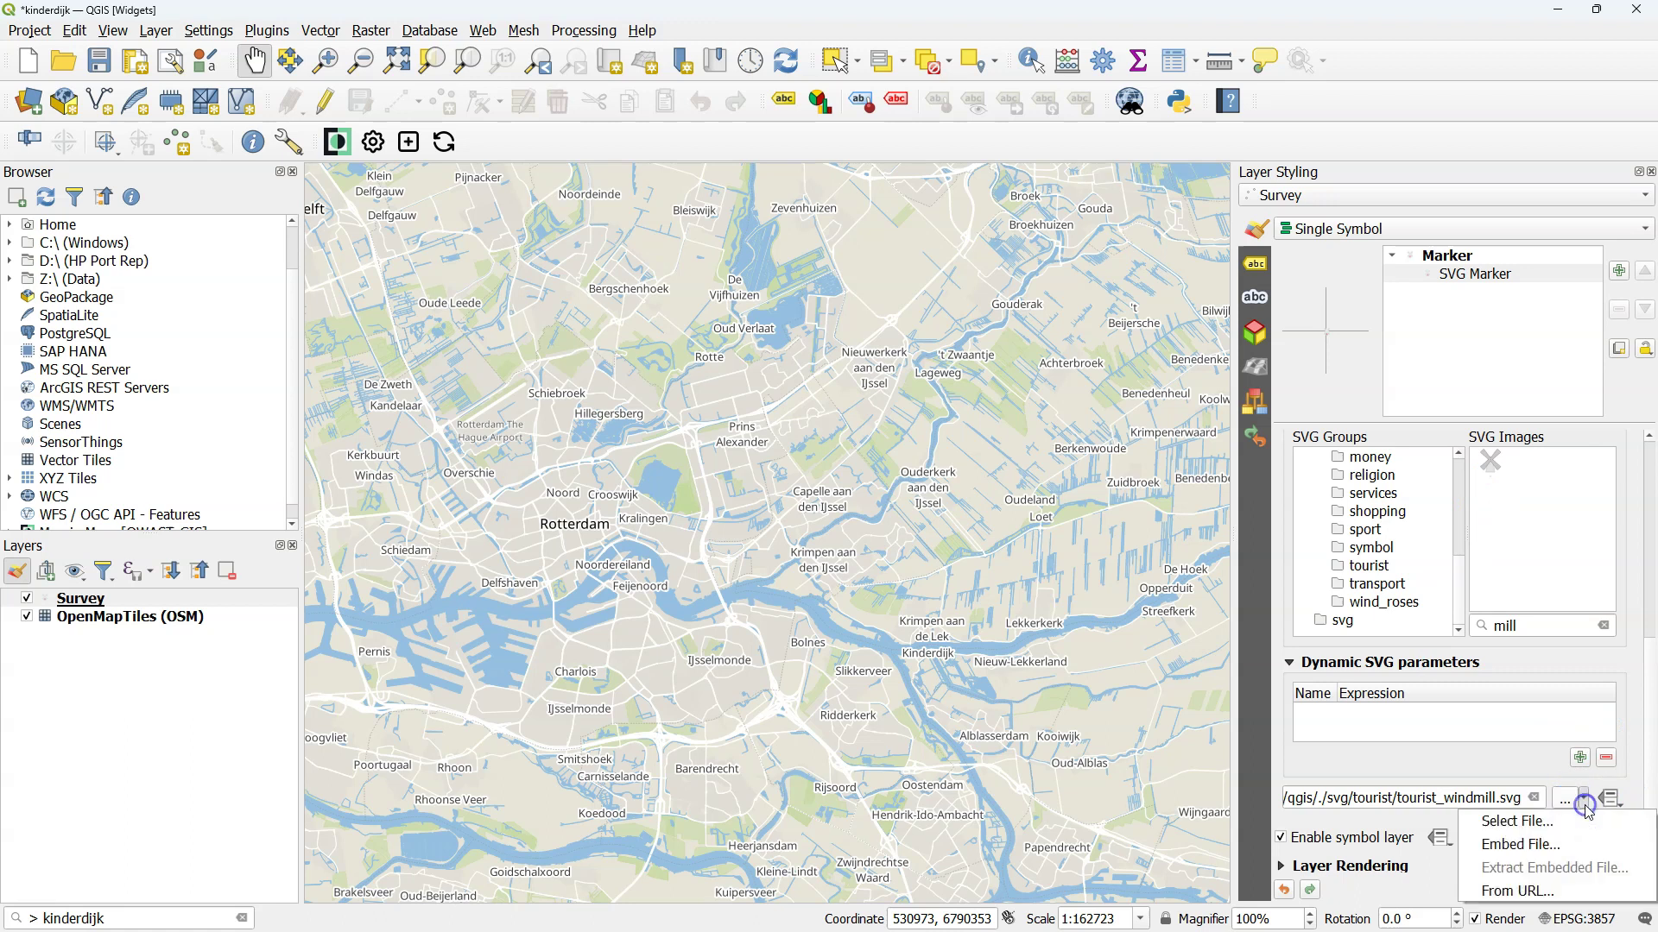
pyautogui.click(1533, 845)
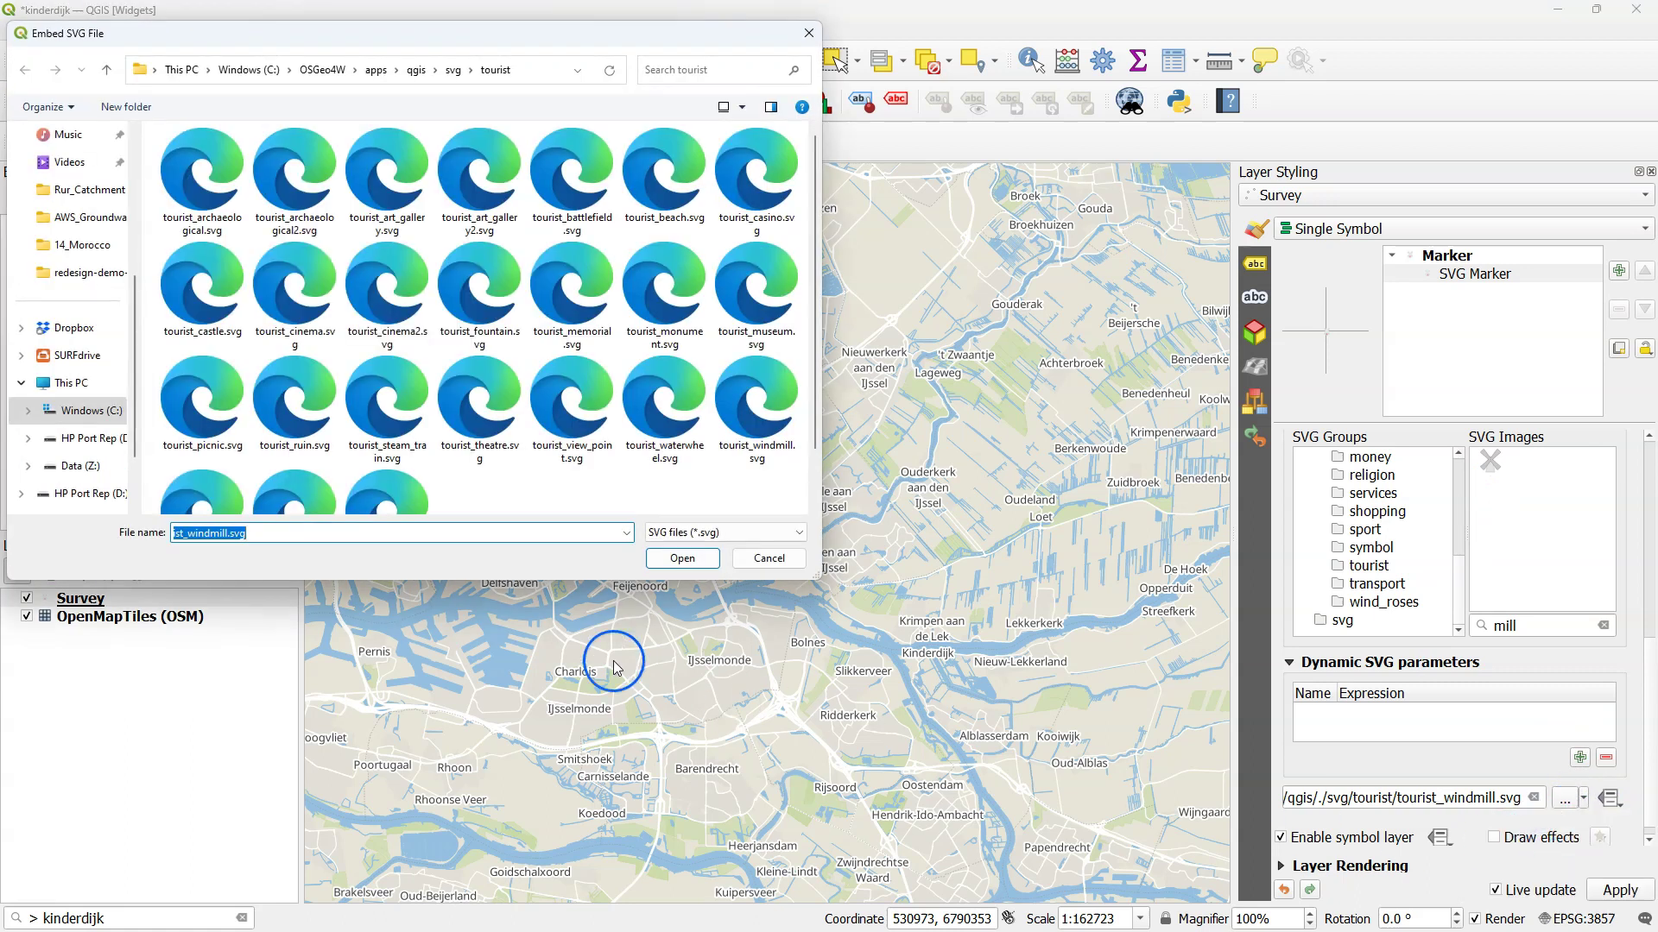
pyautogui.click(690, 559)
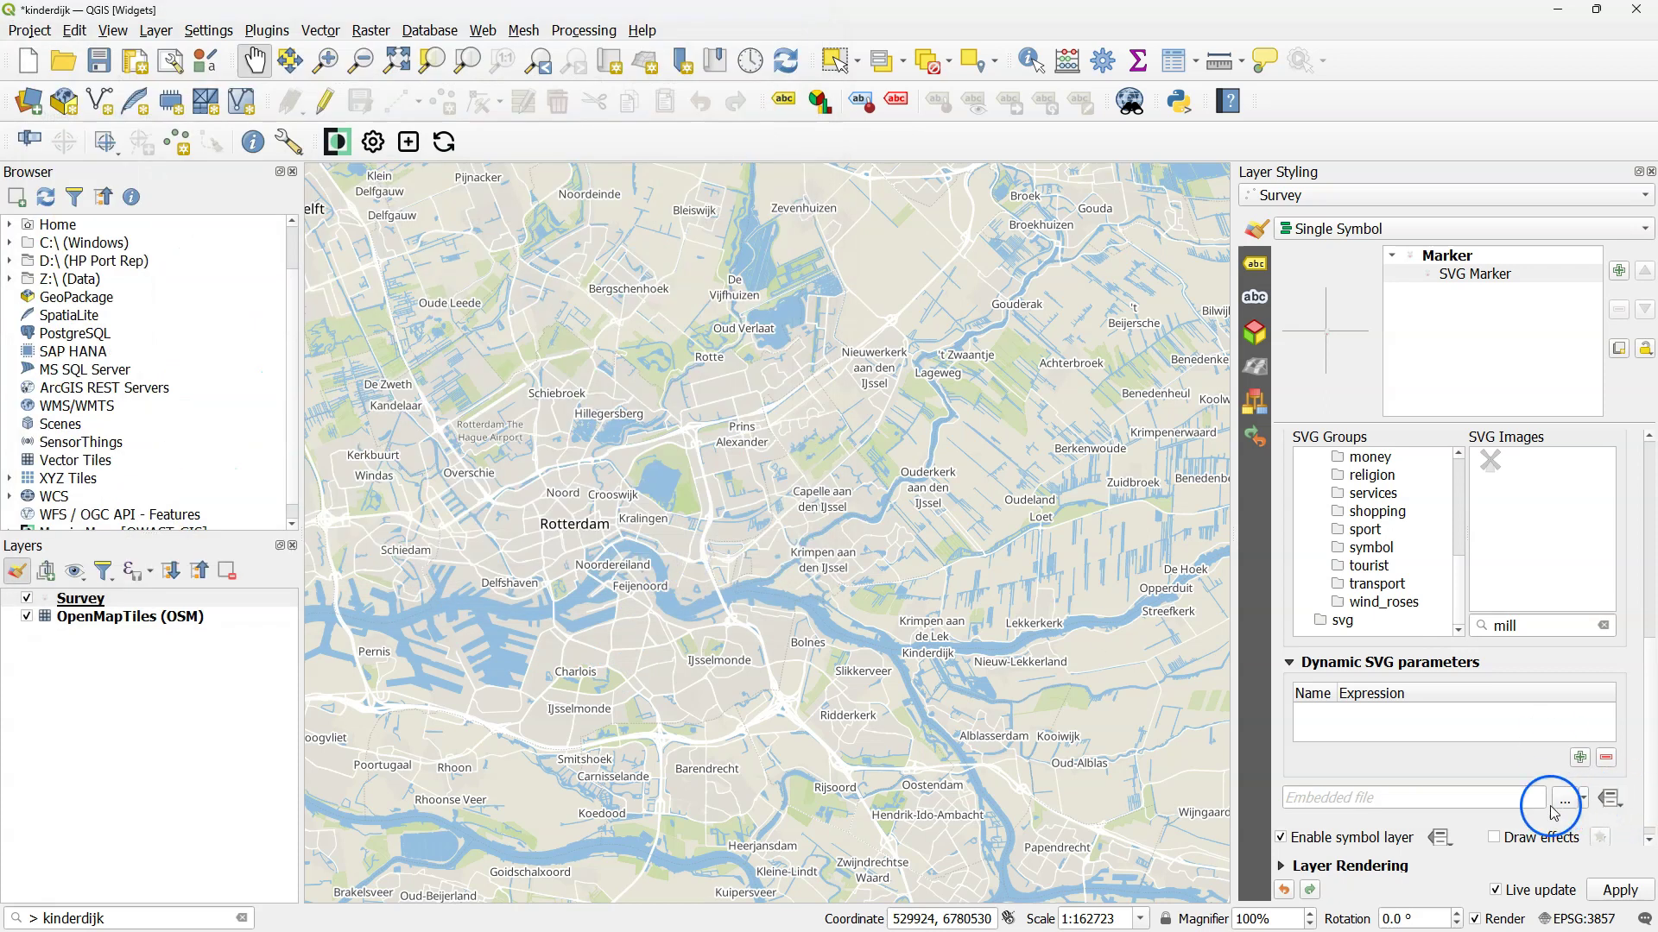
# Set the windmill marker size to 8 mm and recolour it a darker red.
pyautogui.scroll(5, 1379, 622)
pyautogui.click(1447, 256)
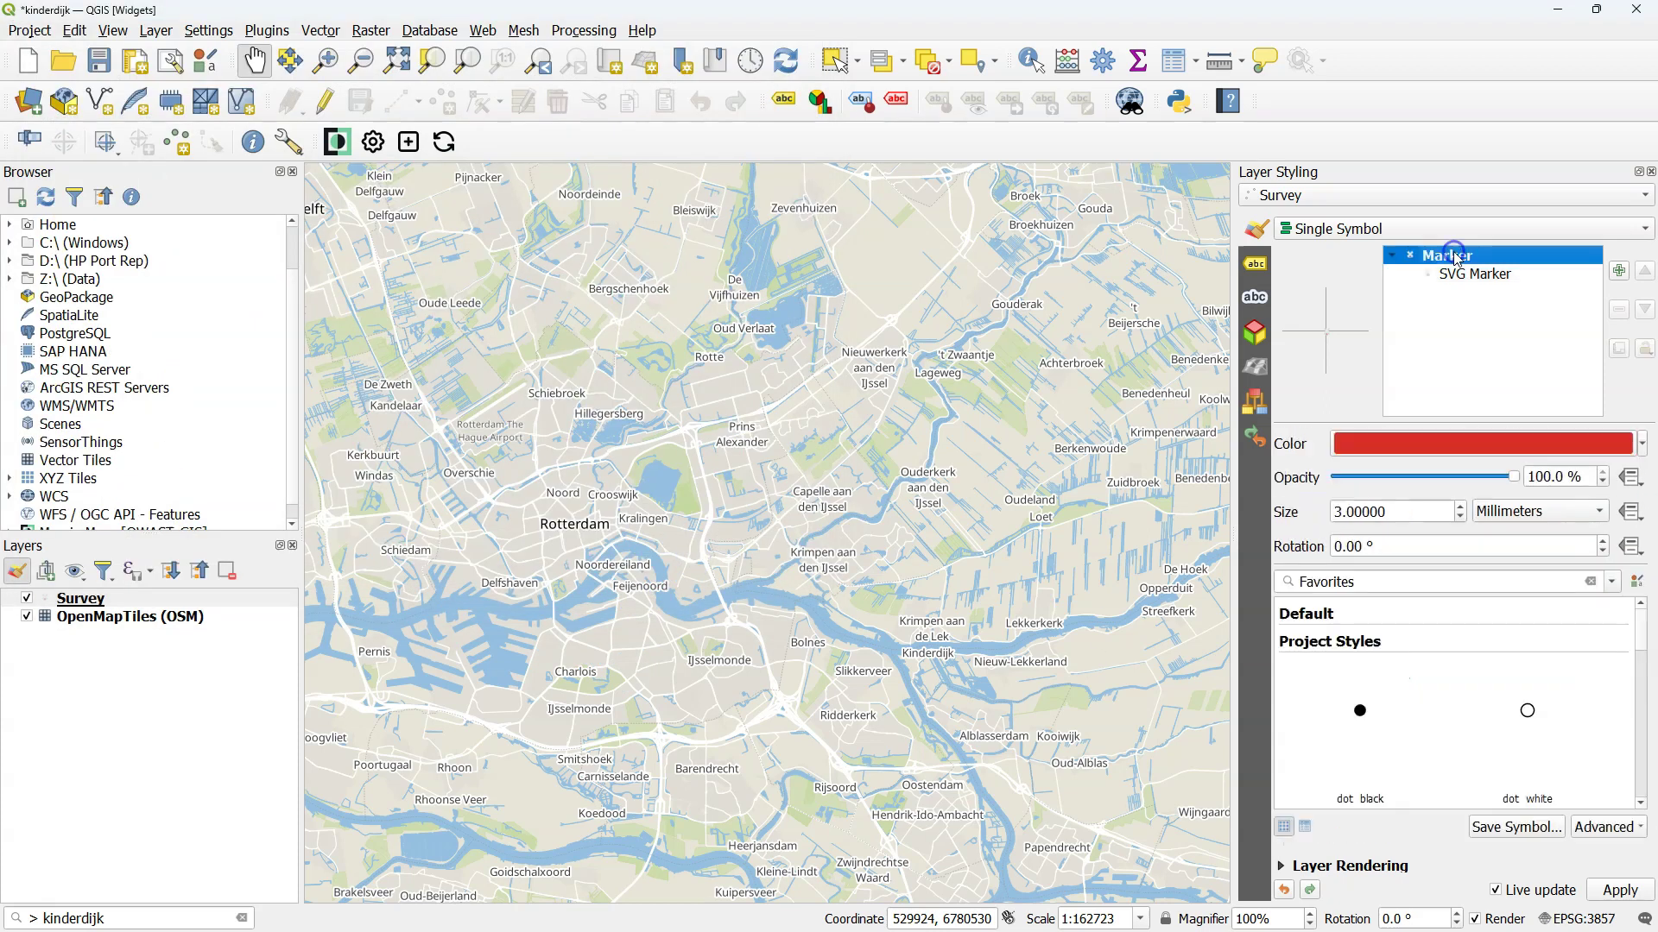
pyautogui.moveTo(1343, 514); pyautogui.dragTo(1319, 515)
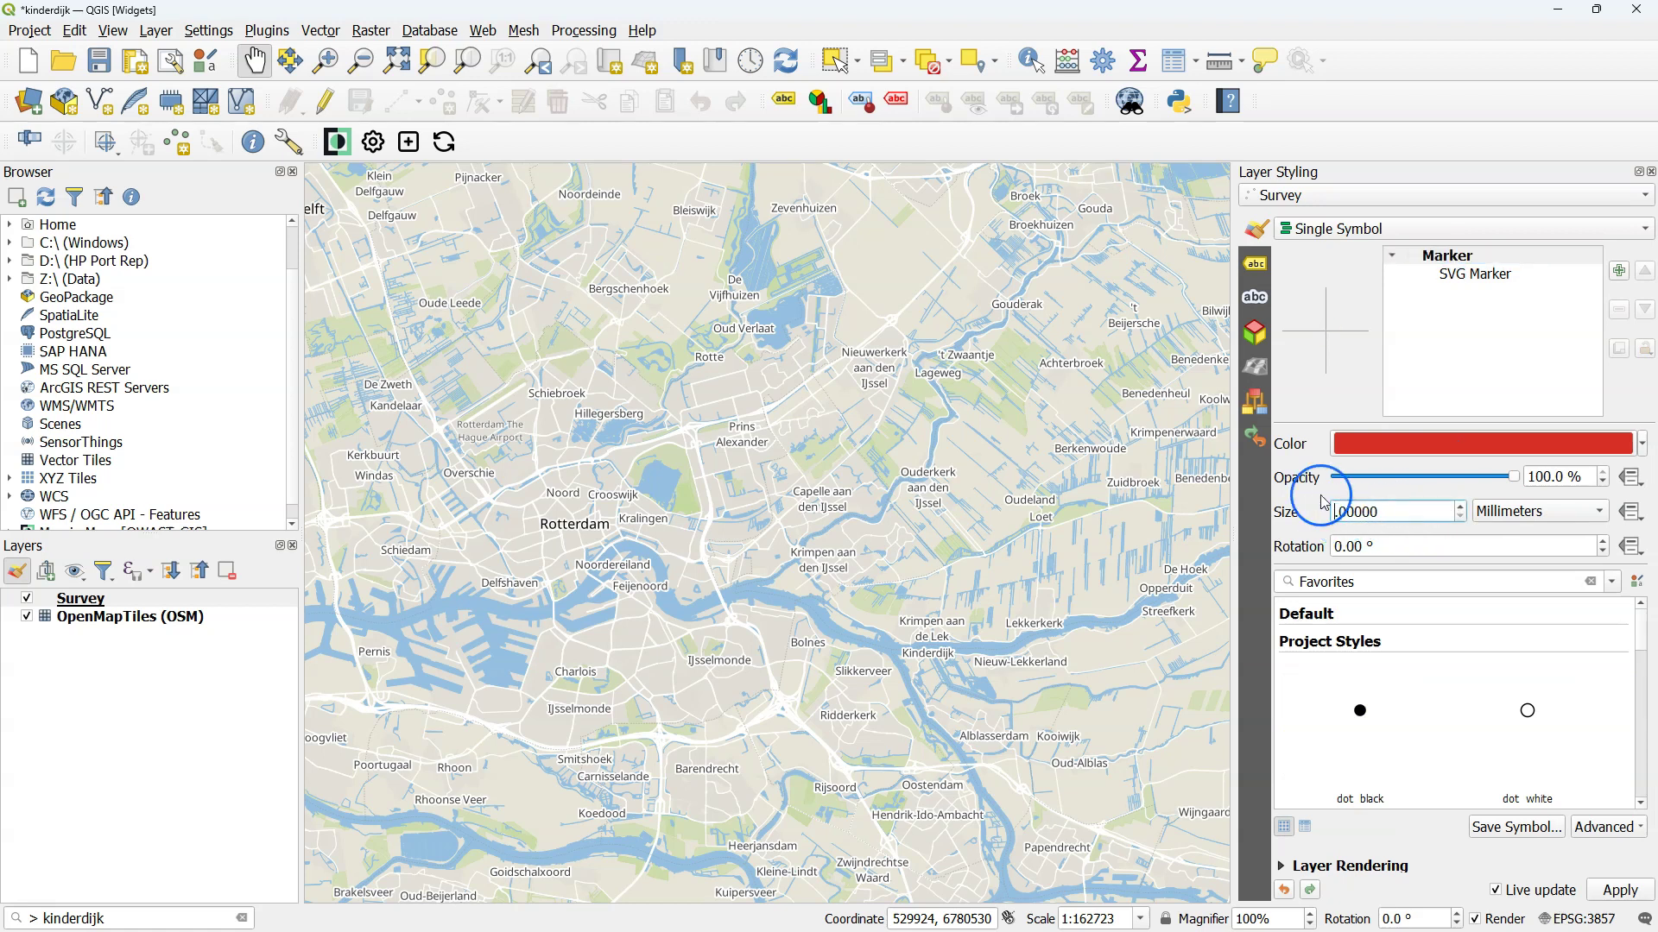
pyautogui.write('8')
pyautogui.click(1643, 445)
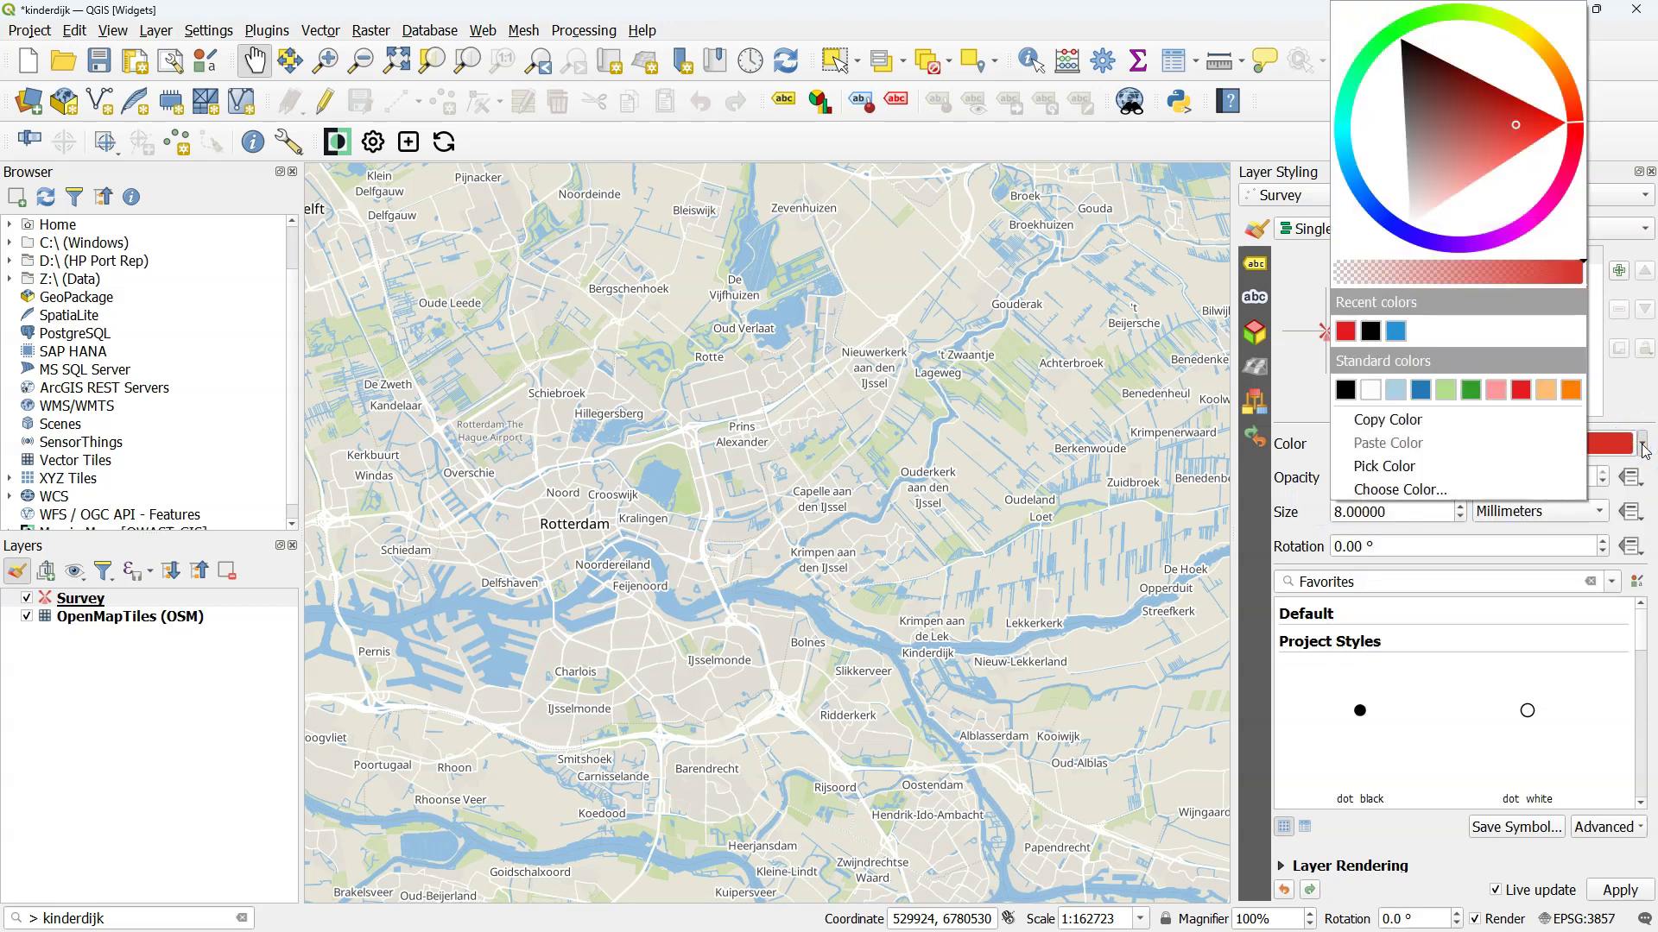
pyautogui.click(1419, 489)
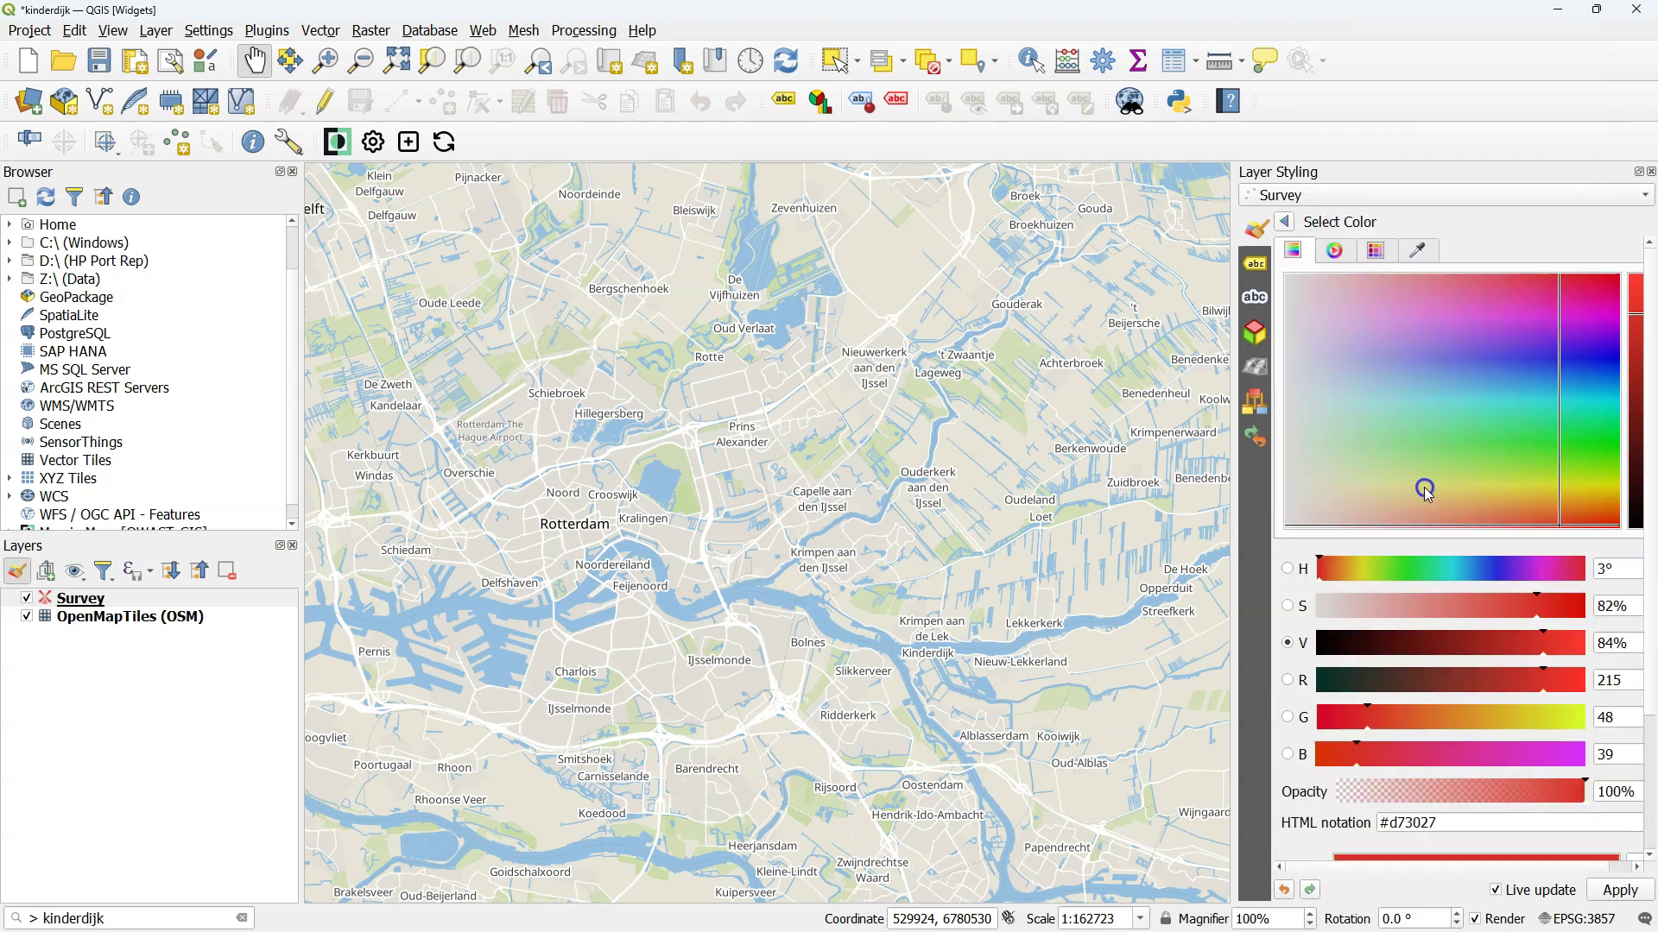
pyautogui.click(1334, 251)
pyautogui.click(1430, 439)
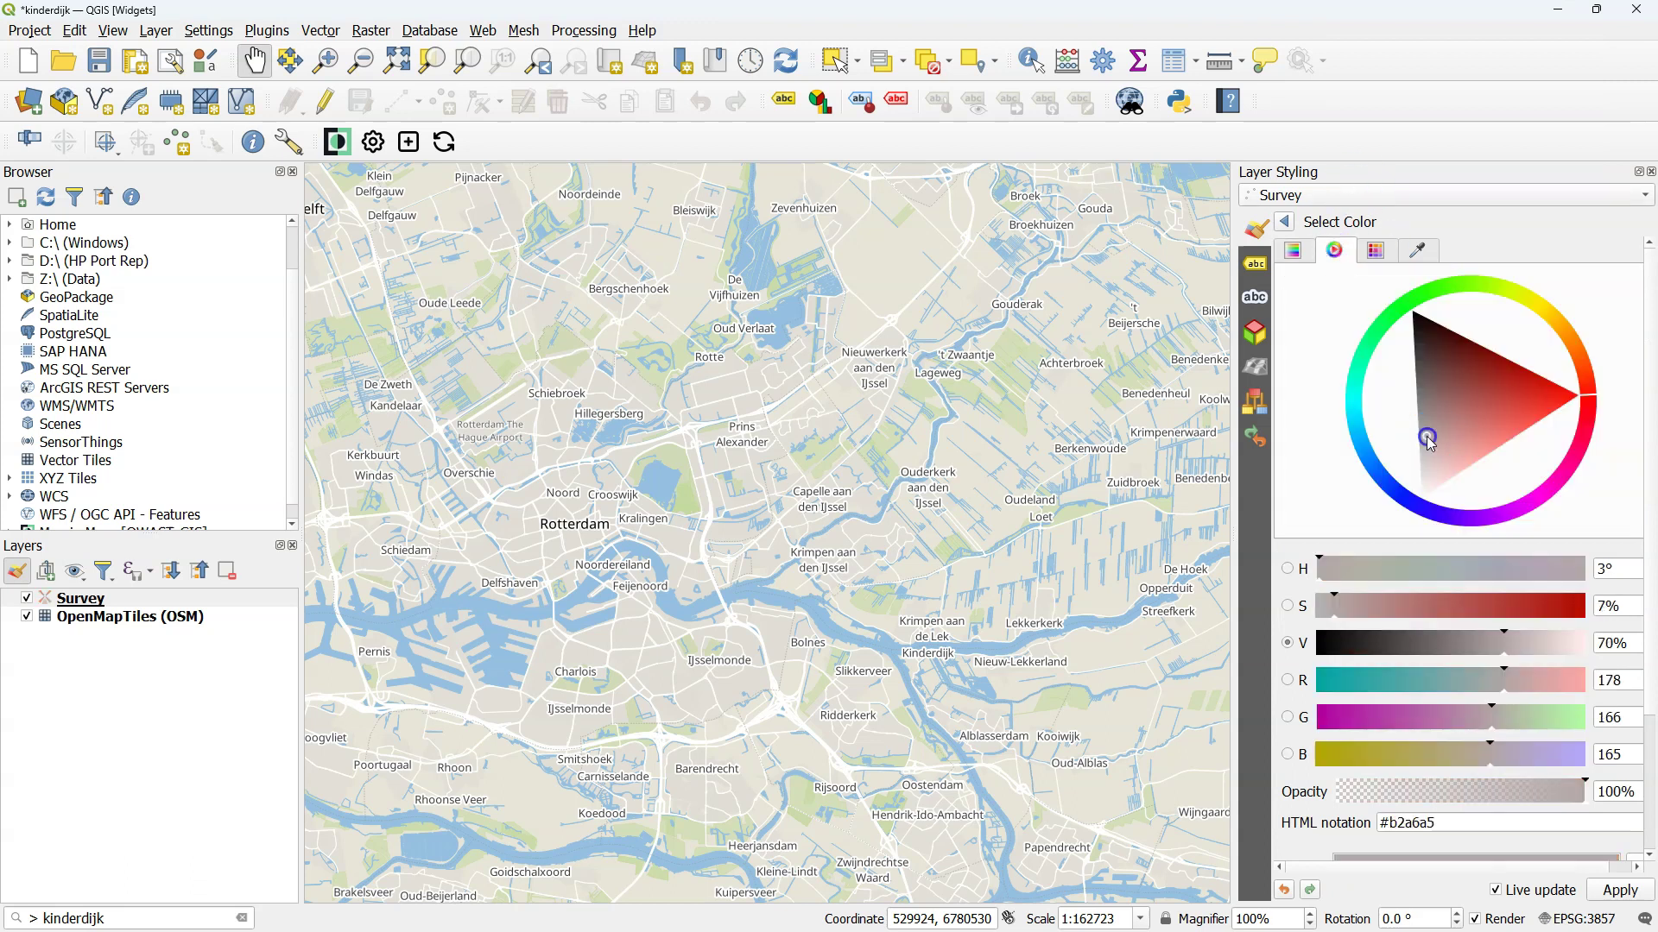
pyautogui.click(1518, 610)
pyautogui.click(1284, 222)
pyautogui.click(155, 30)
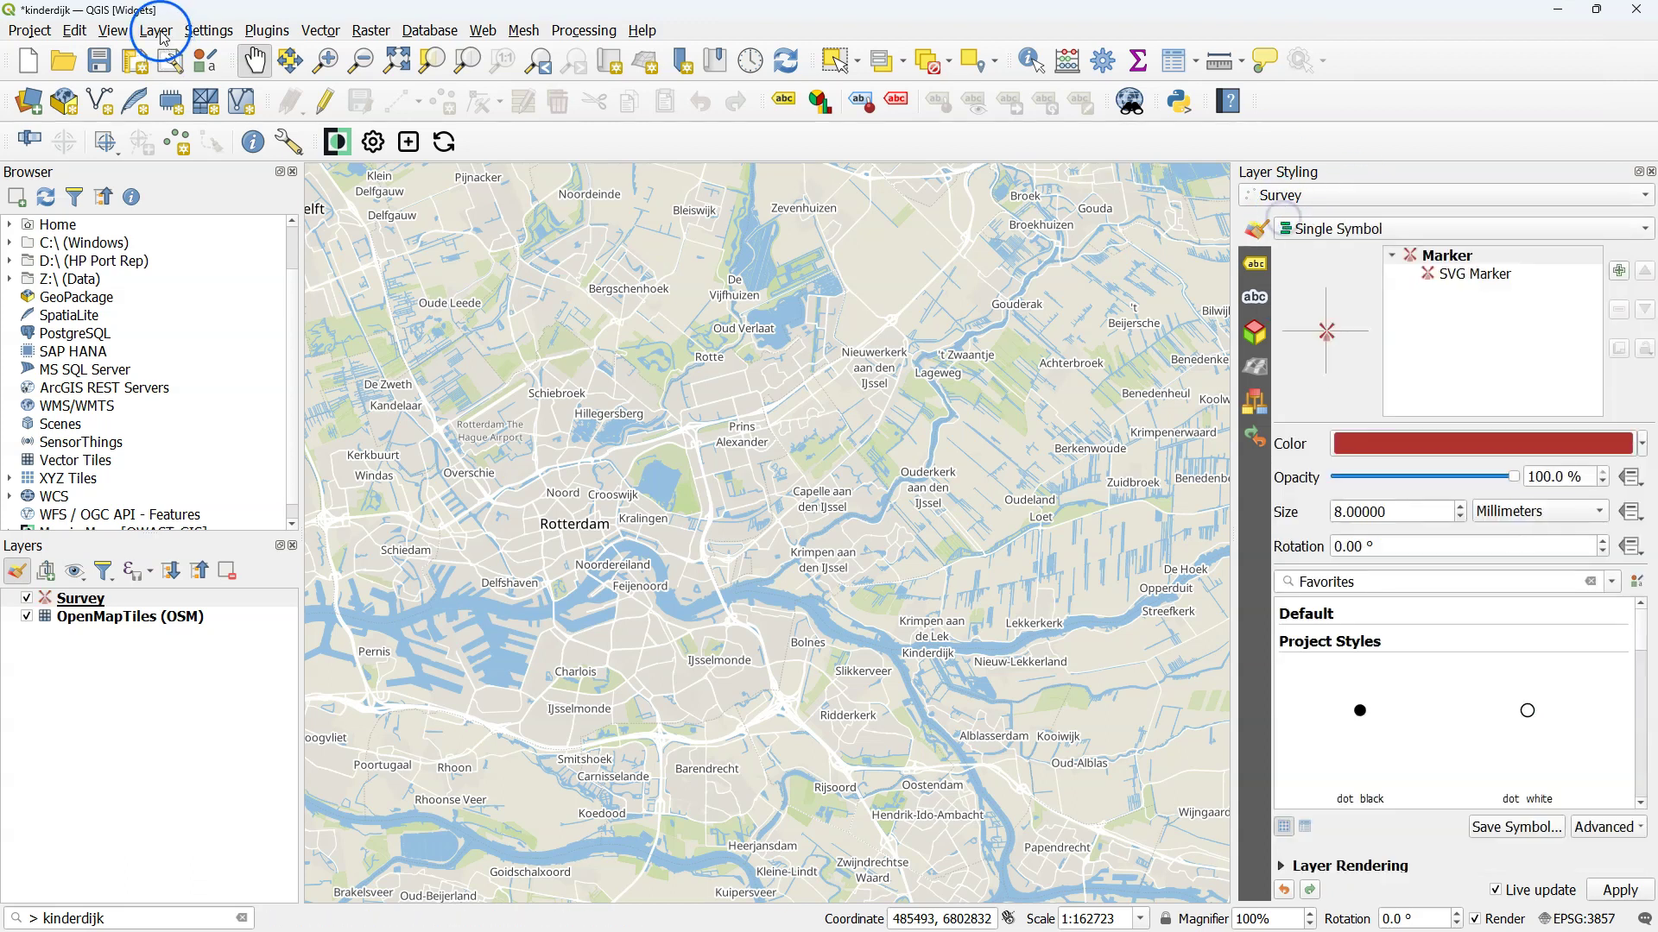
# Start a new GeoPackage layer saved to route.gpkg with table name Route.
pyautogui.click(177, 77)
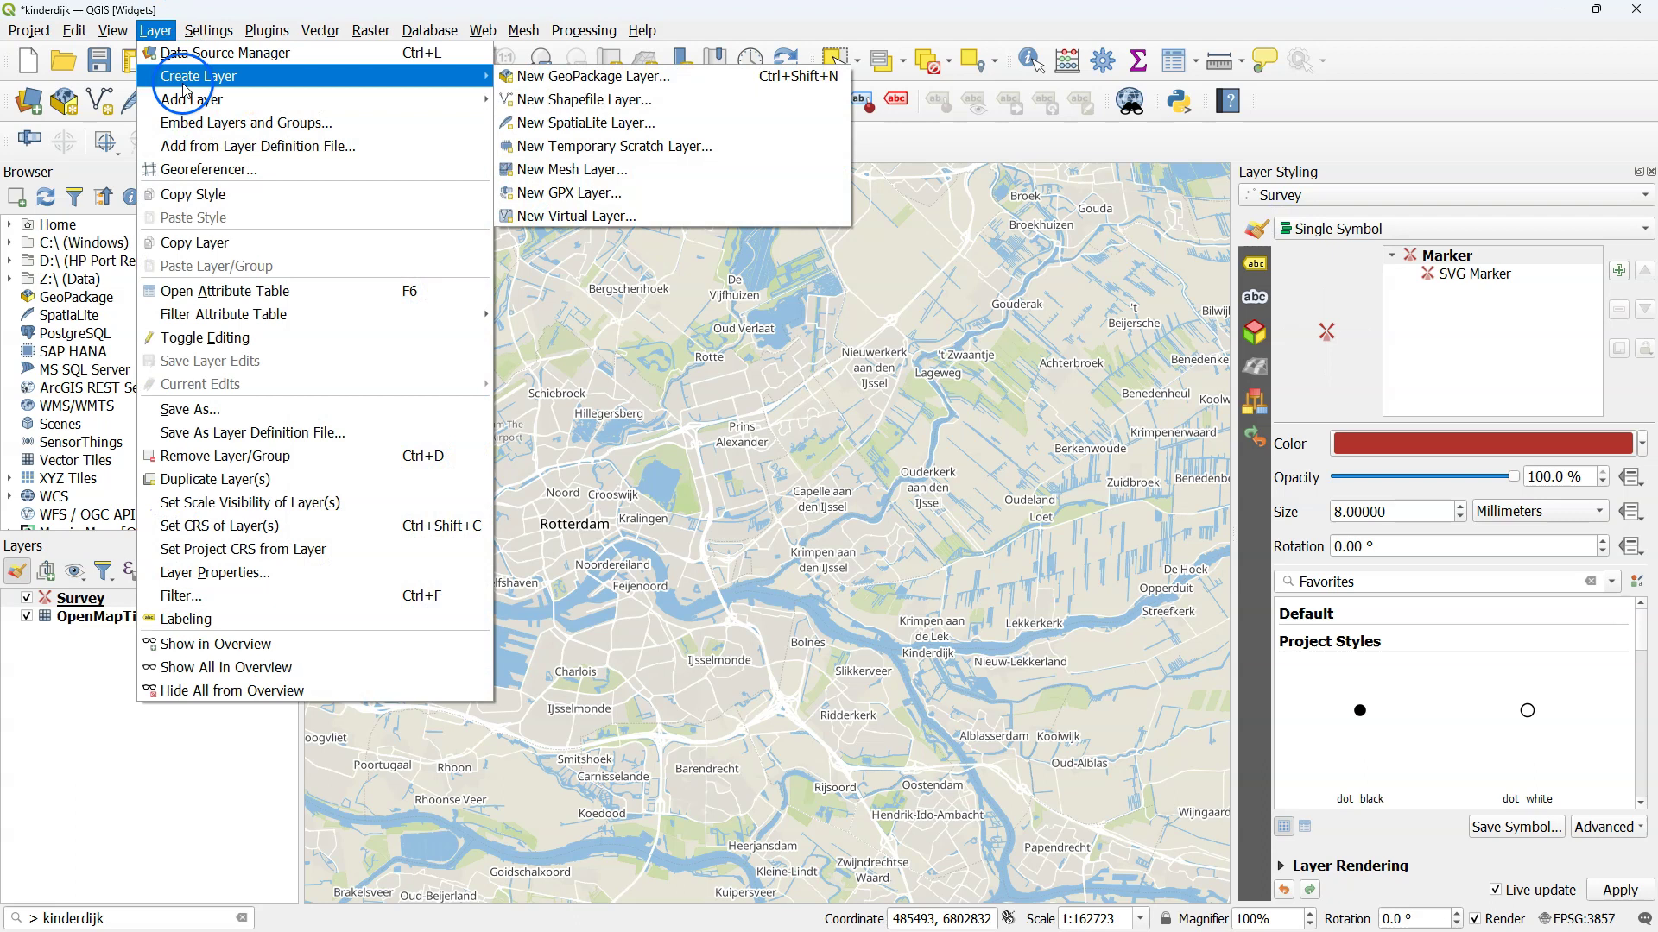
pyautogui.click(619, 77)
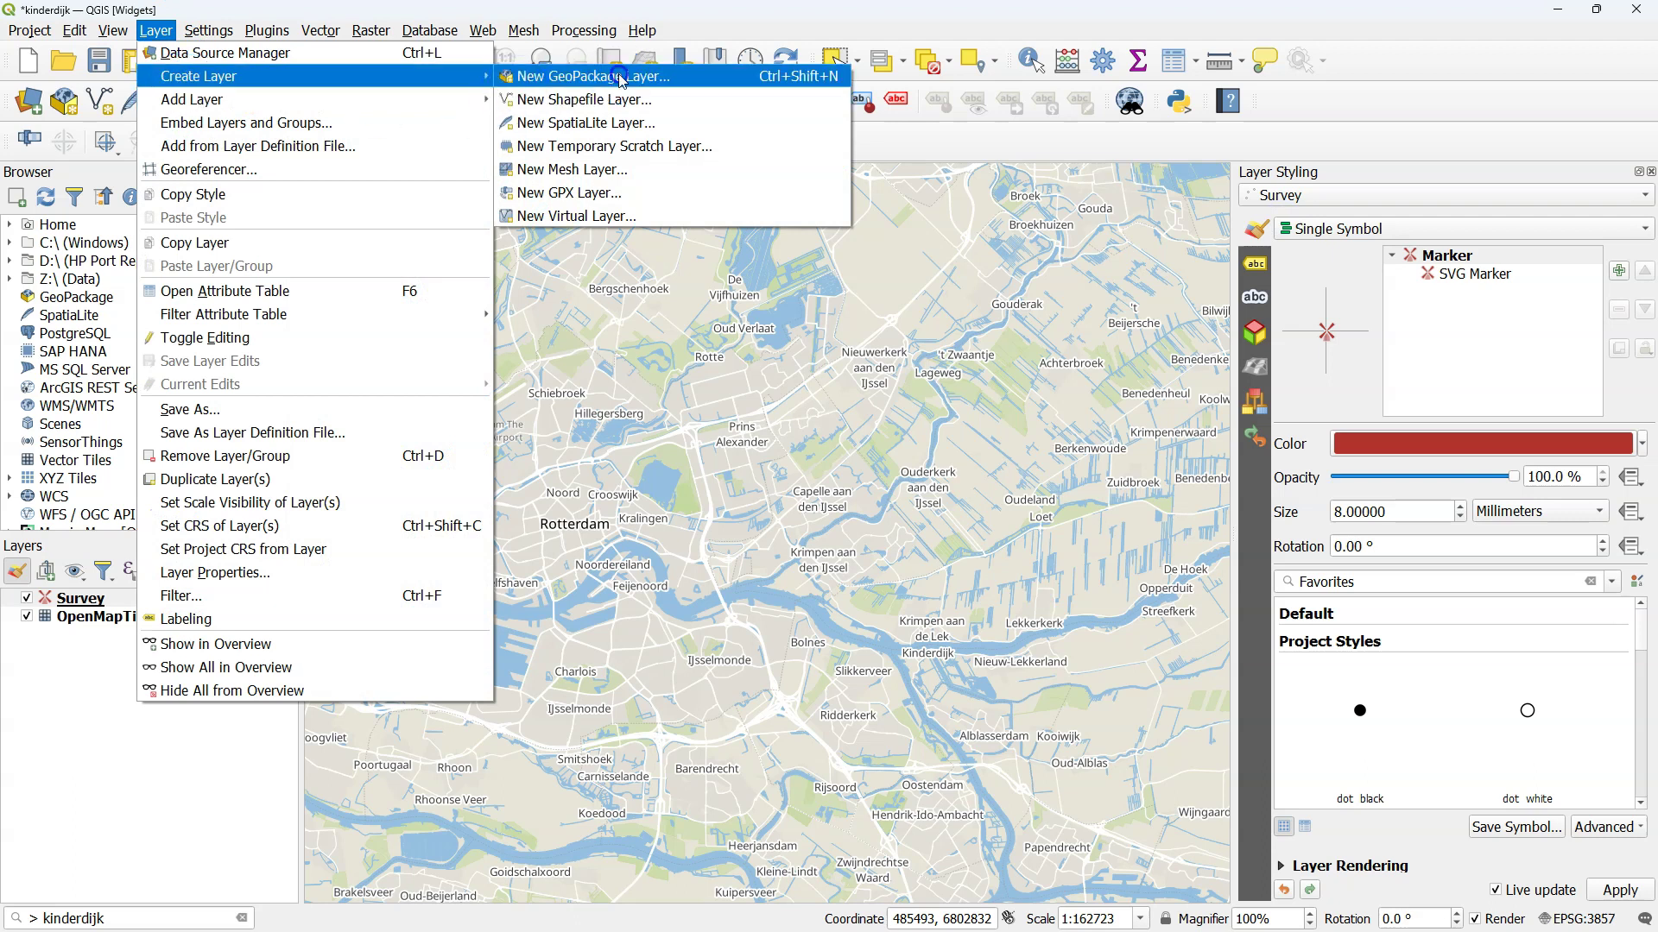
pyautogui.click(982, 434)
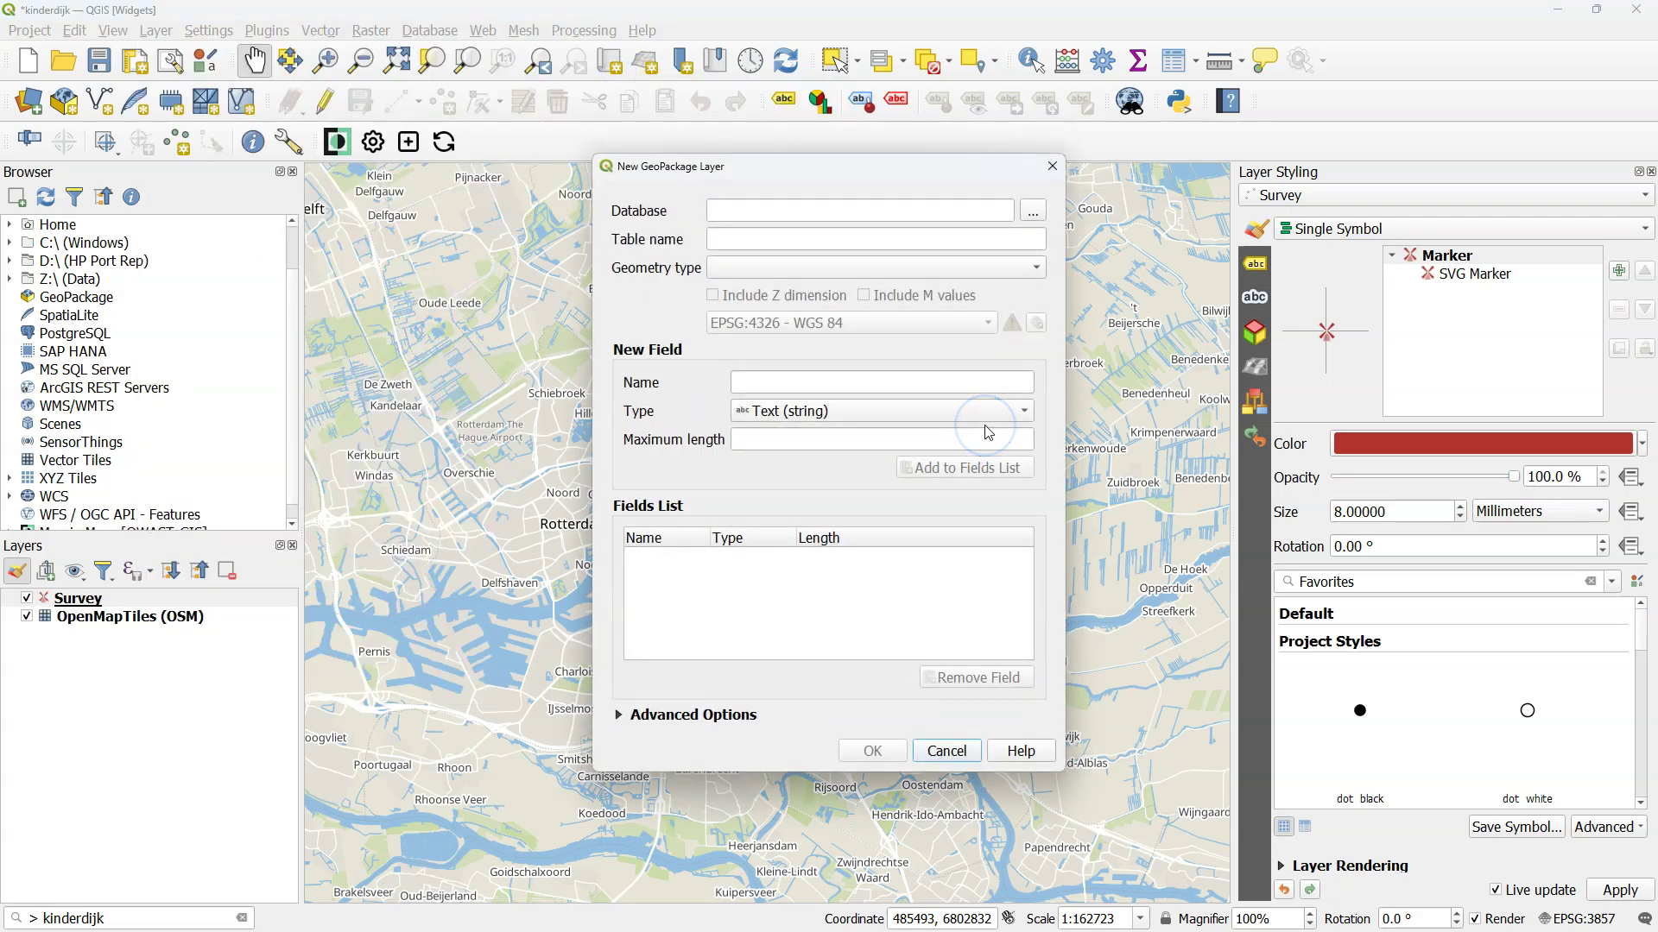
pyautogui.click(1033, 211)
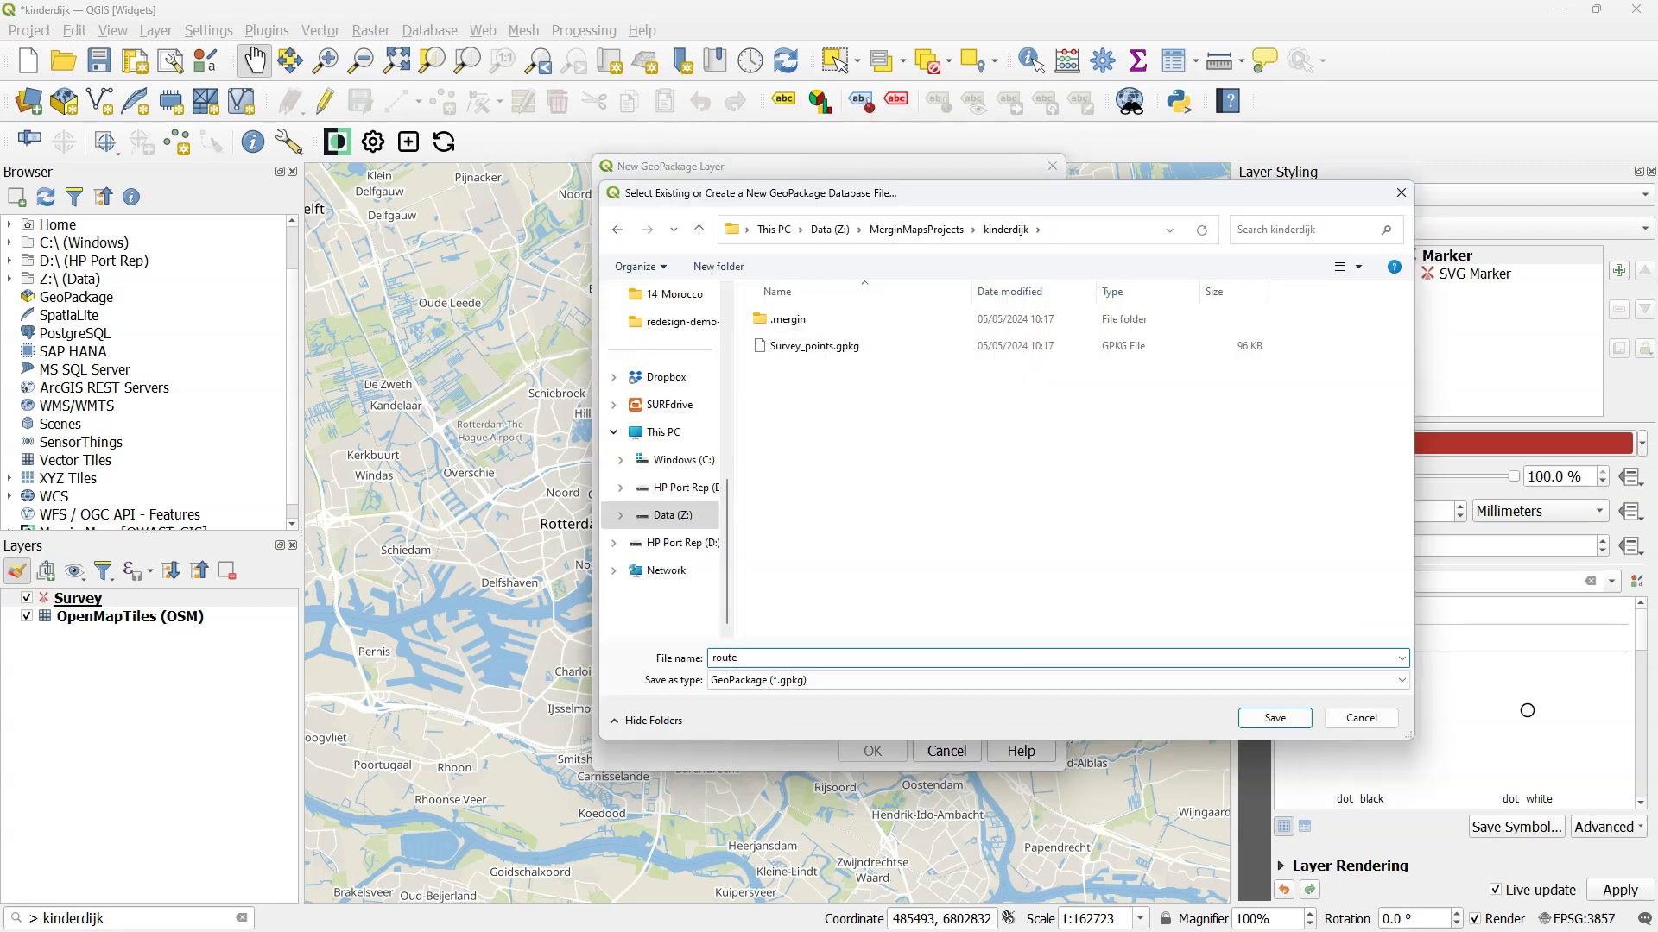
pyautogui.click(1291, 721)
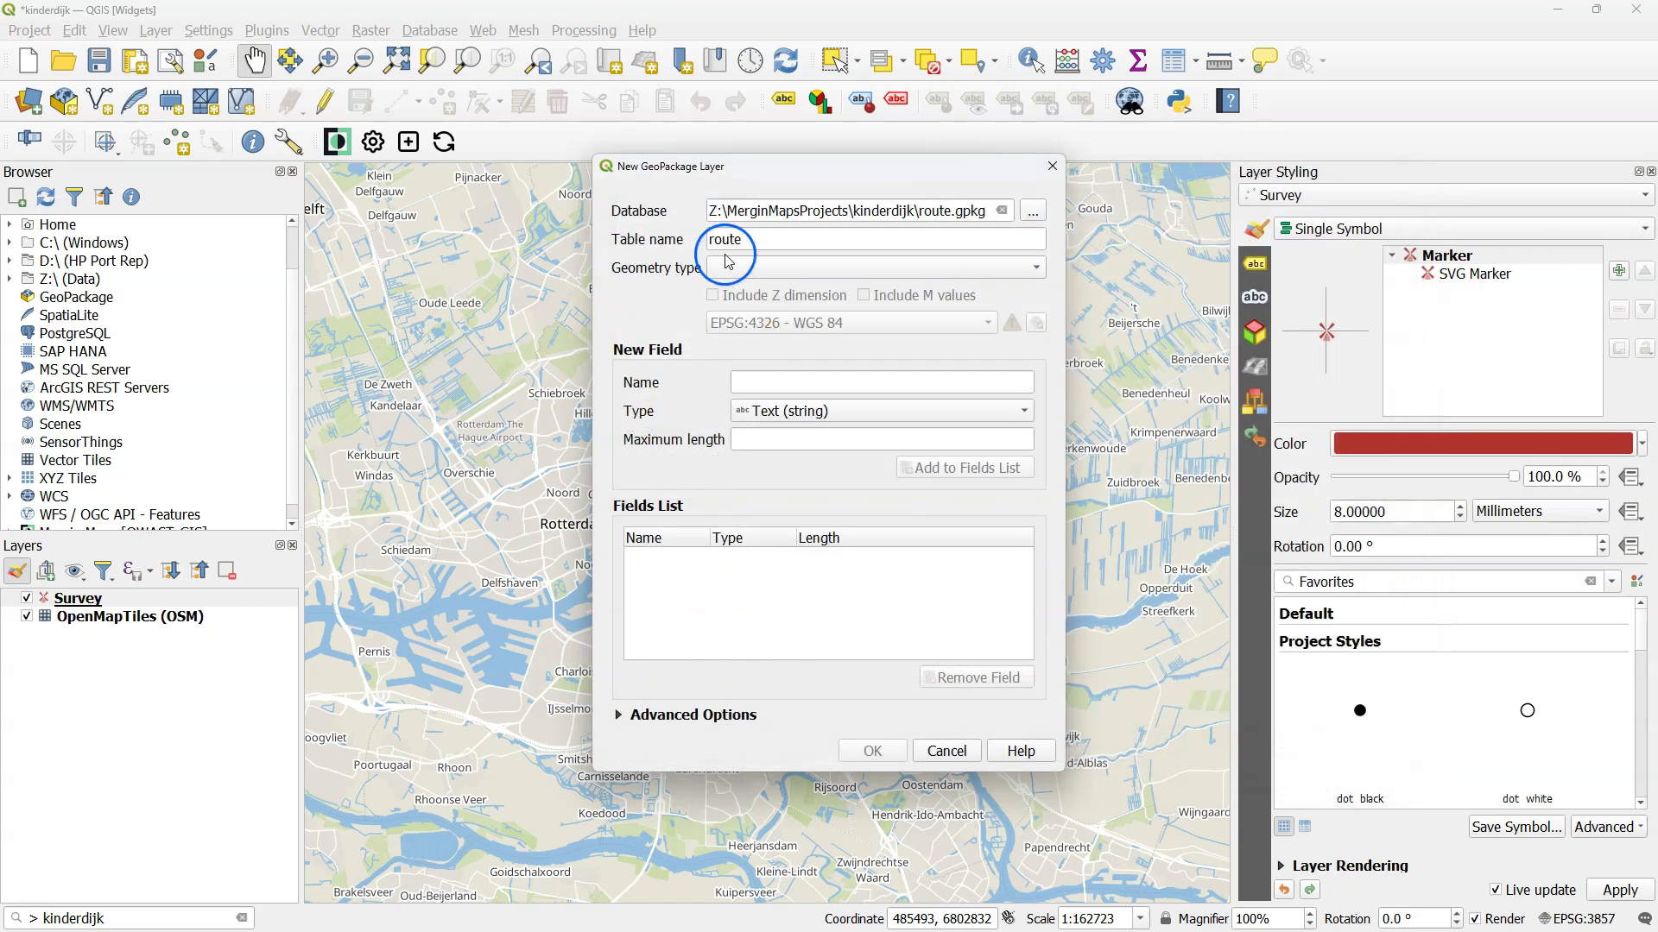
pyautogui.click(723, 248)
pyautogui.press('Home')
pyautogui.press('Delete')
pyautogui.write('R')
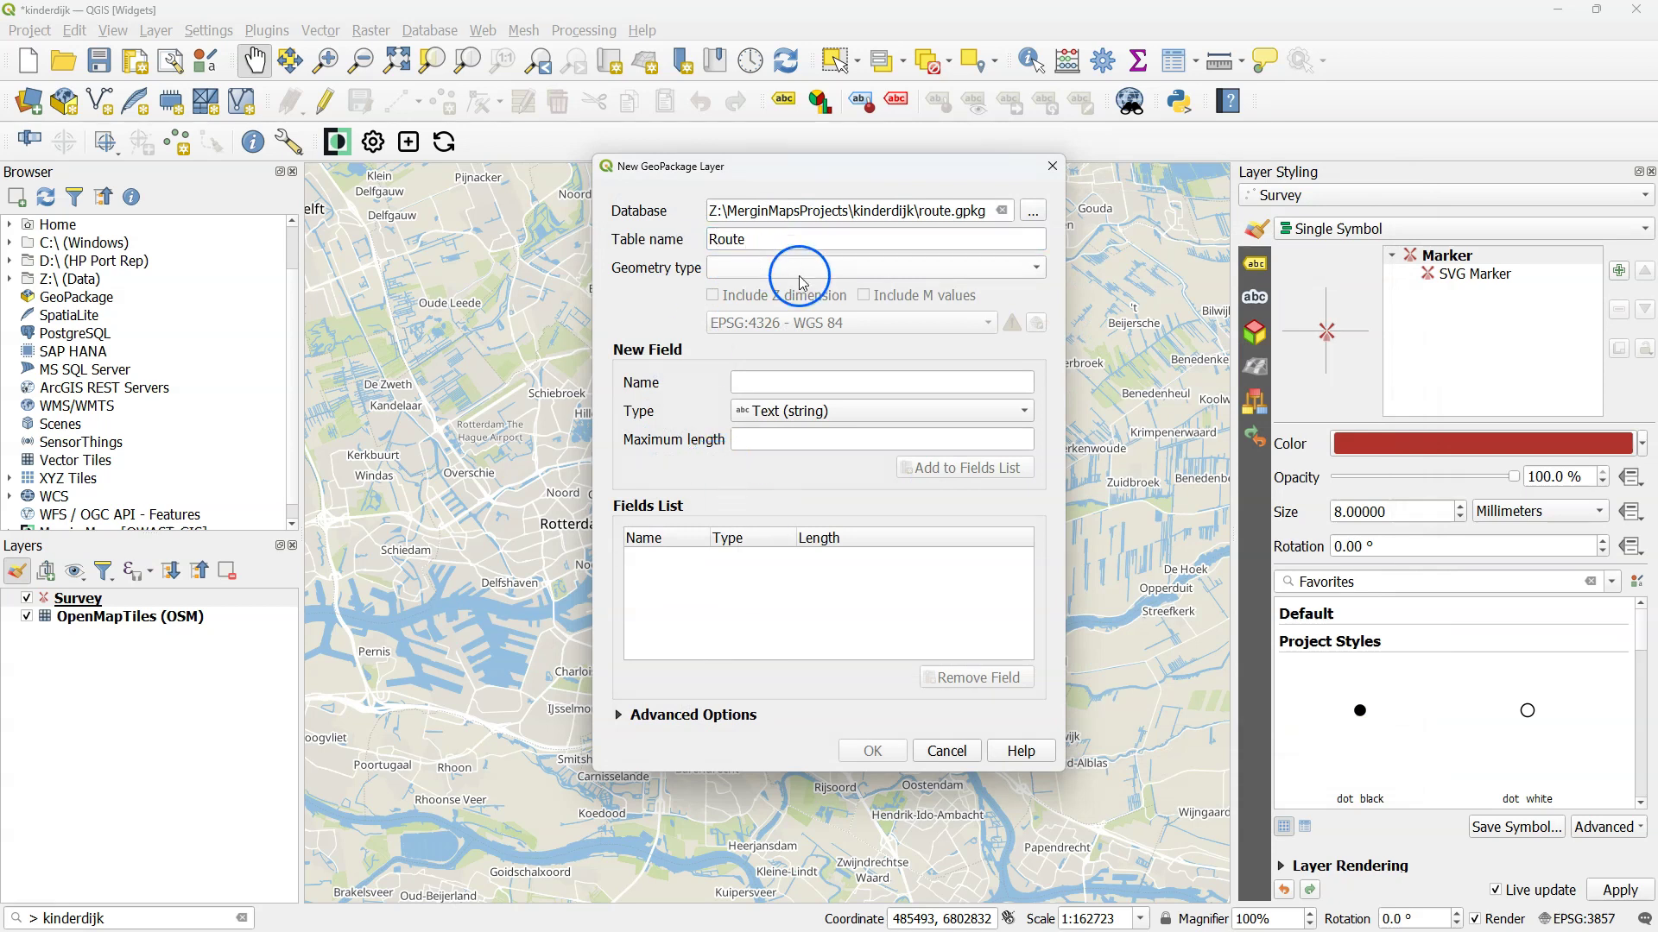
# Make it a LineString layer with a text field Type, create it, and place it below Survey.
pyautogui.click(867, 269)
pyautogui.click(777, 315)
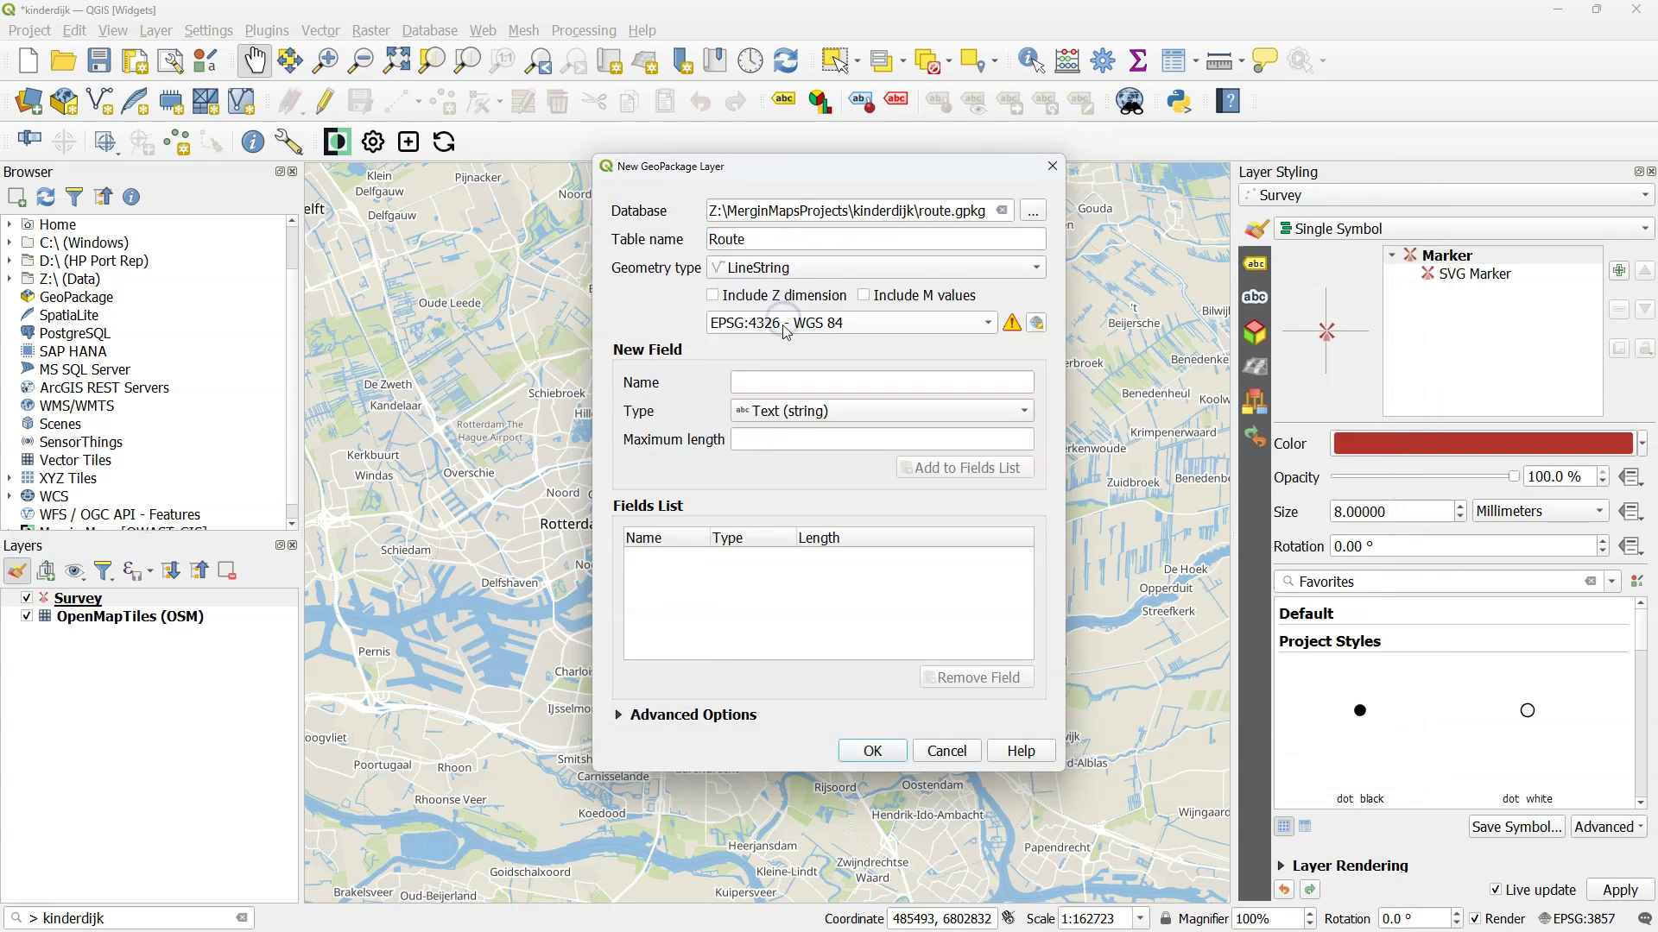
pyautogui.click(782, 380)
pyautogui.write('Type')
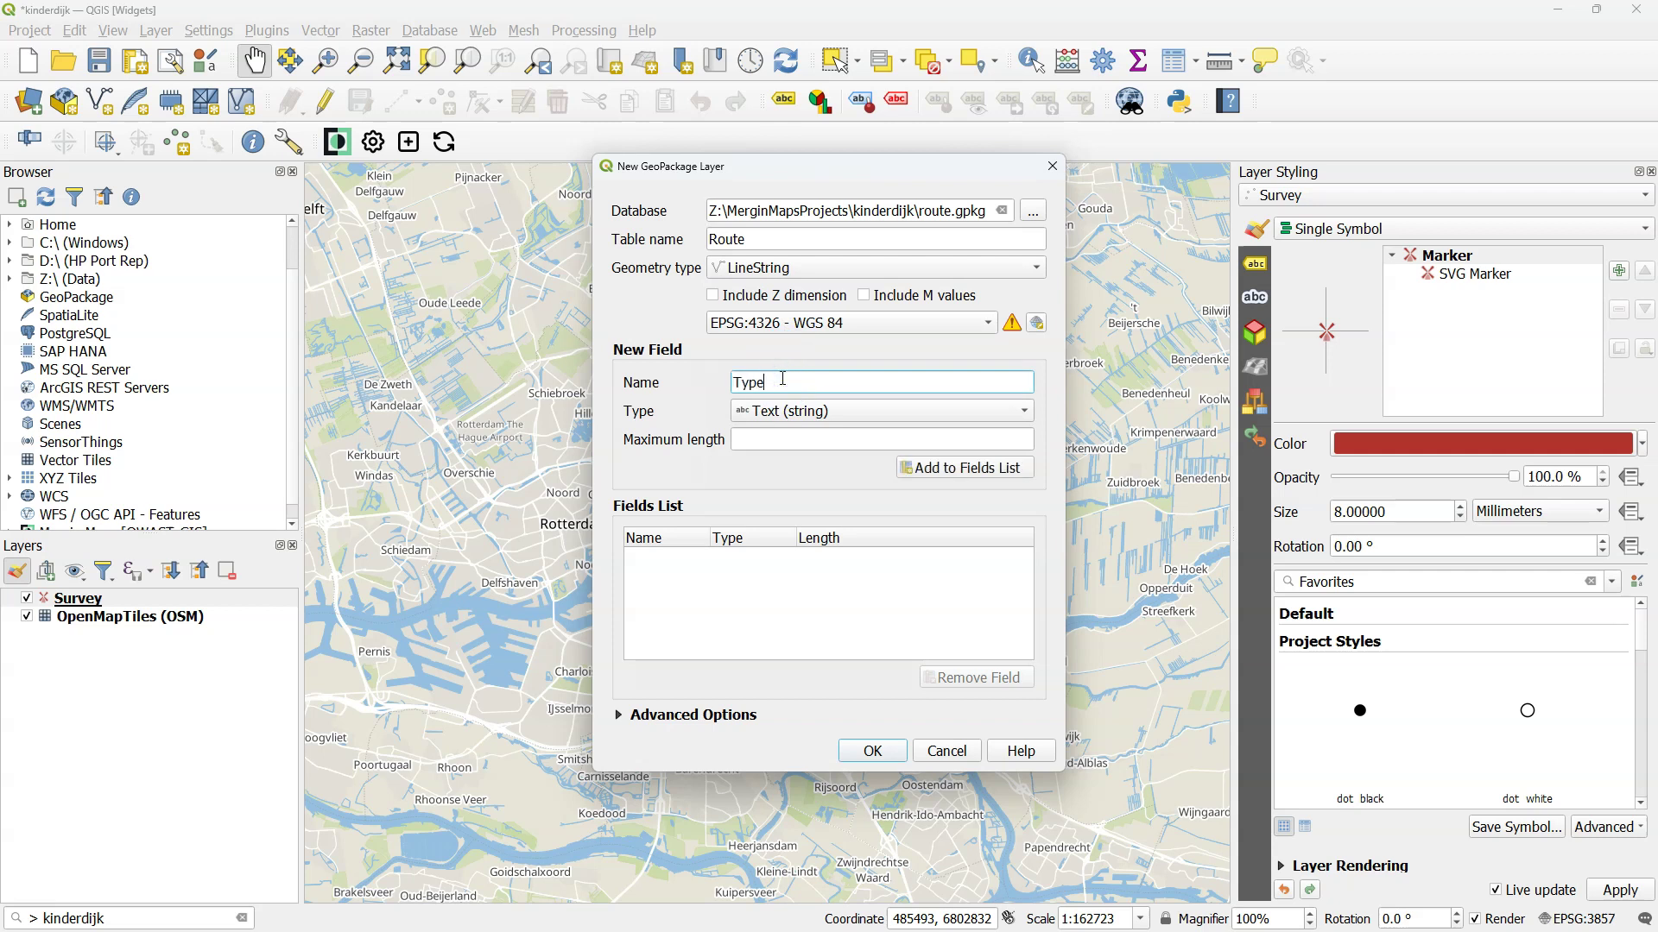
pyautogui.click(943, 466)
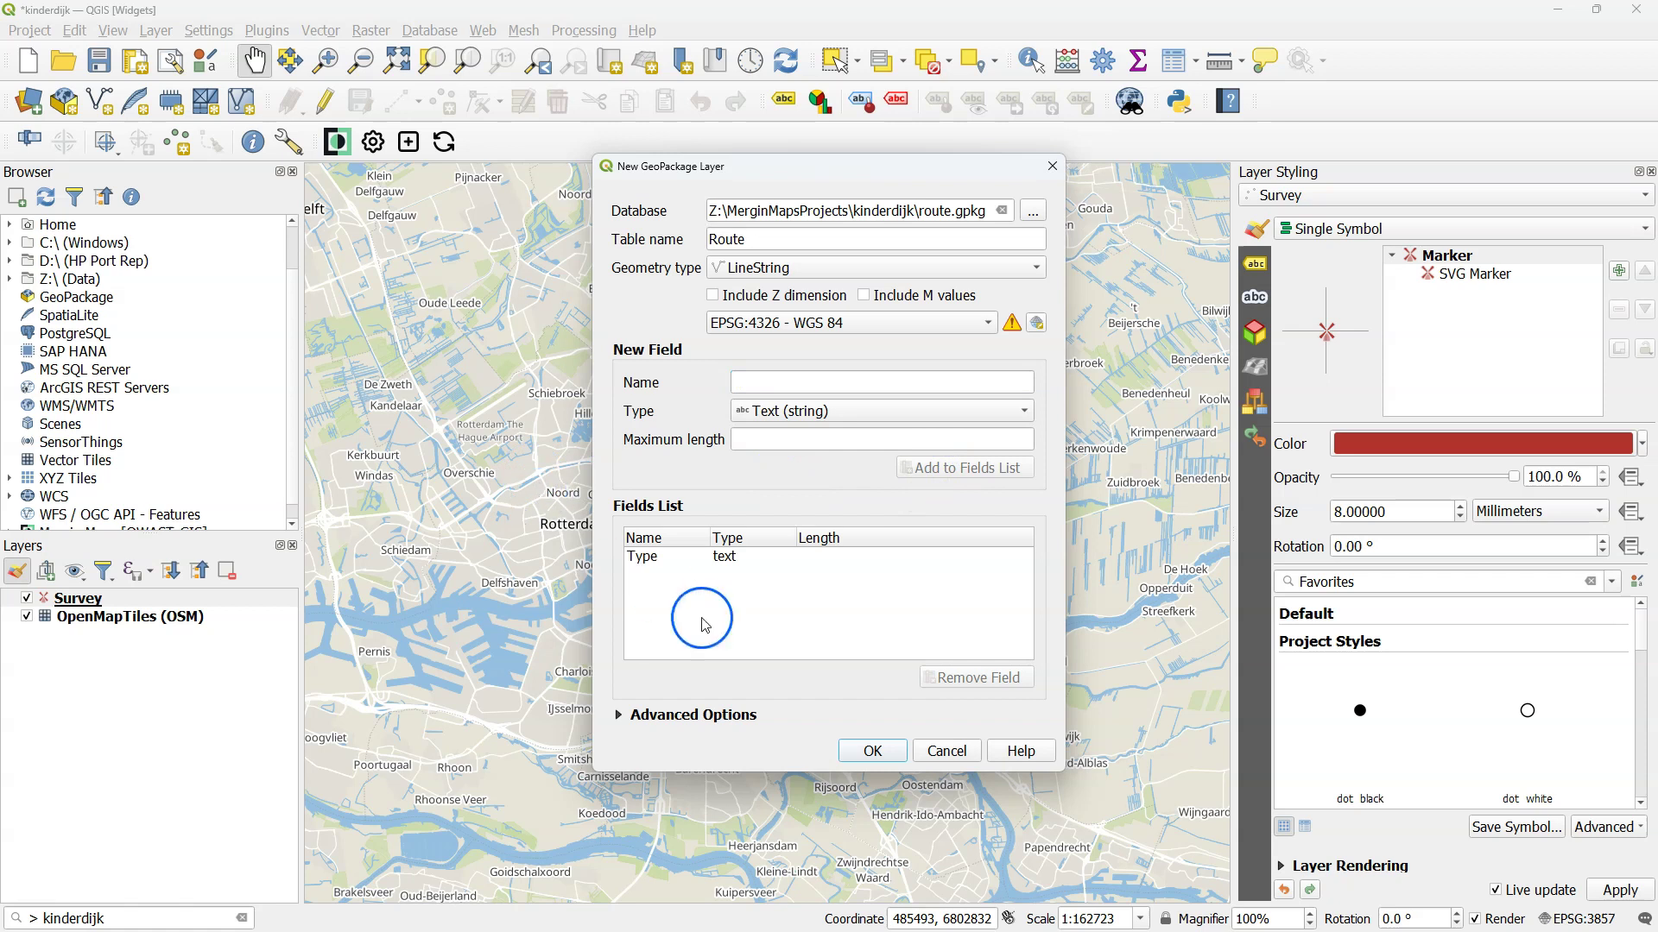
pyautogui.click(876, 754)
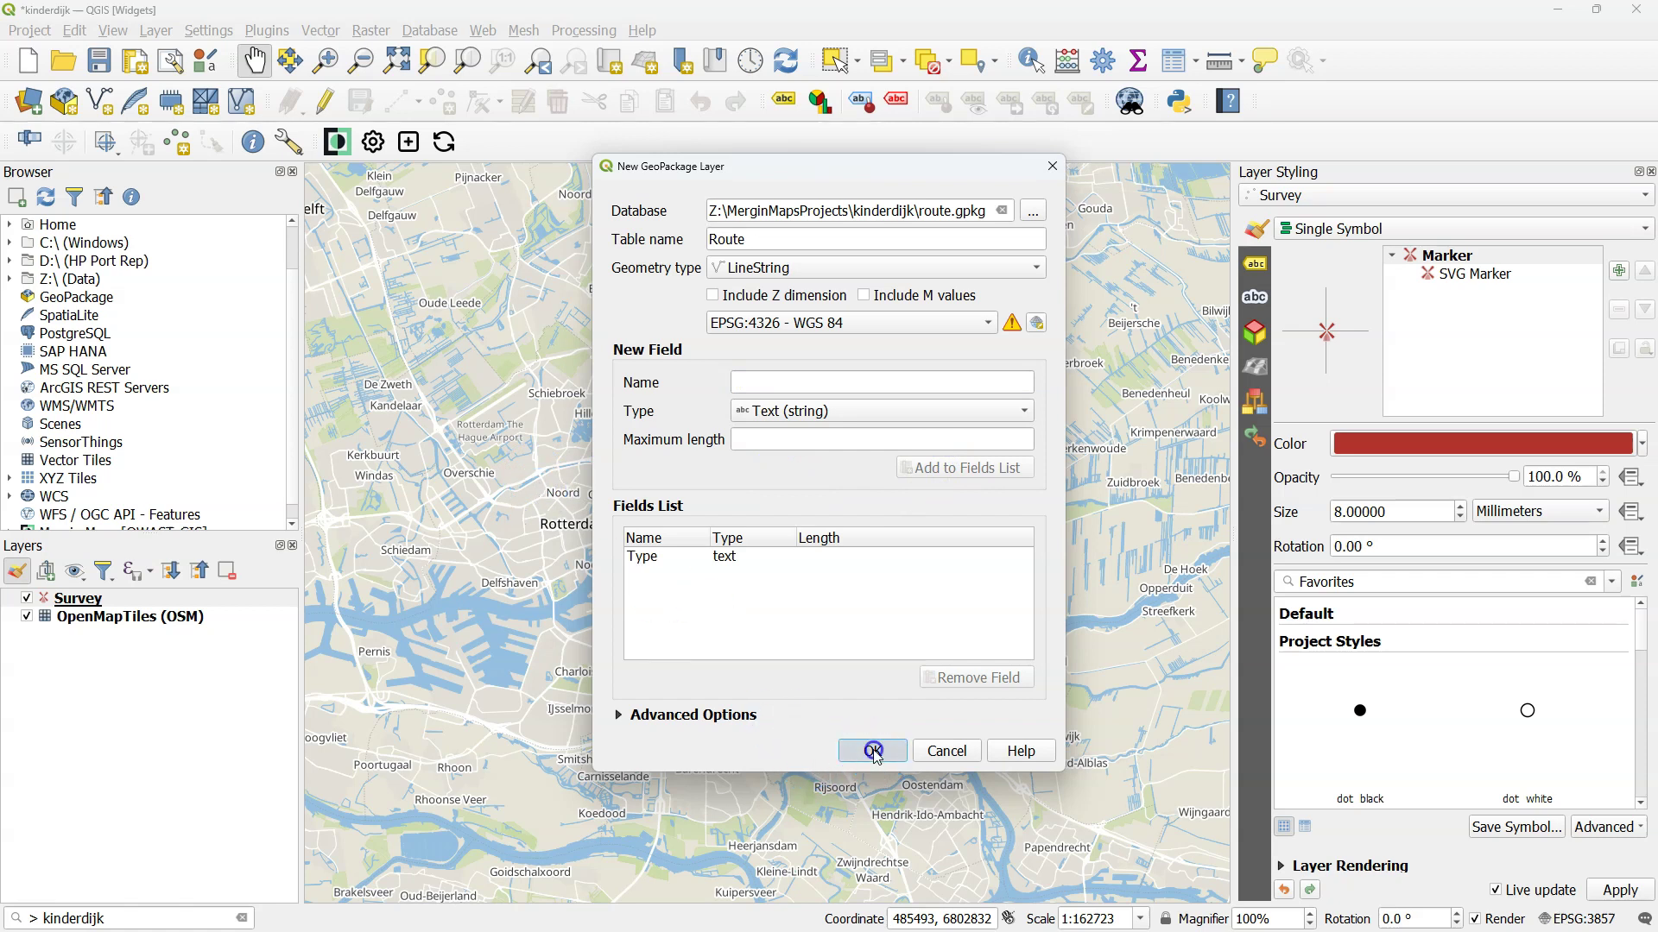
pyautogui.moveTo(78, 599)
pyautogui.mouseDown()
pyautogui.moveTo(121, 626)
pyautogui.moveTo(101, 620)
pyautogui.mouseUp()
# Switch the Route attributes form to the drag and drop designer and remove the fid field.
pyautogui.rightClick(101, 620)
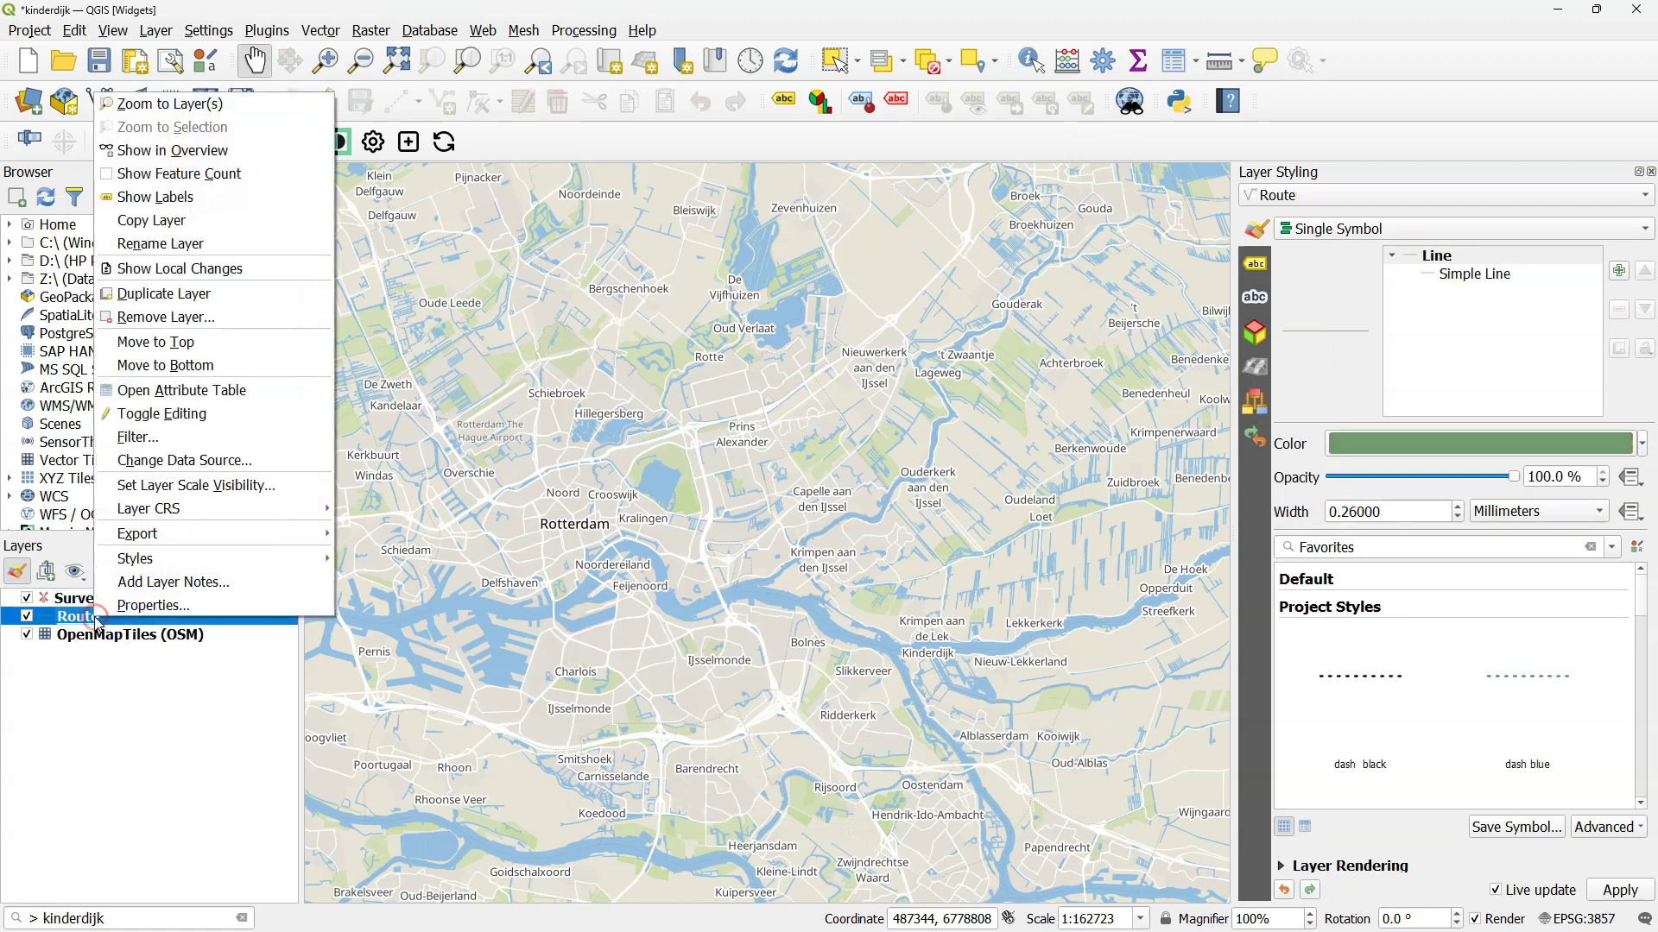
pyautogui.click(165, 611)
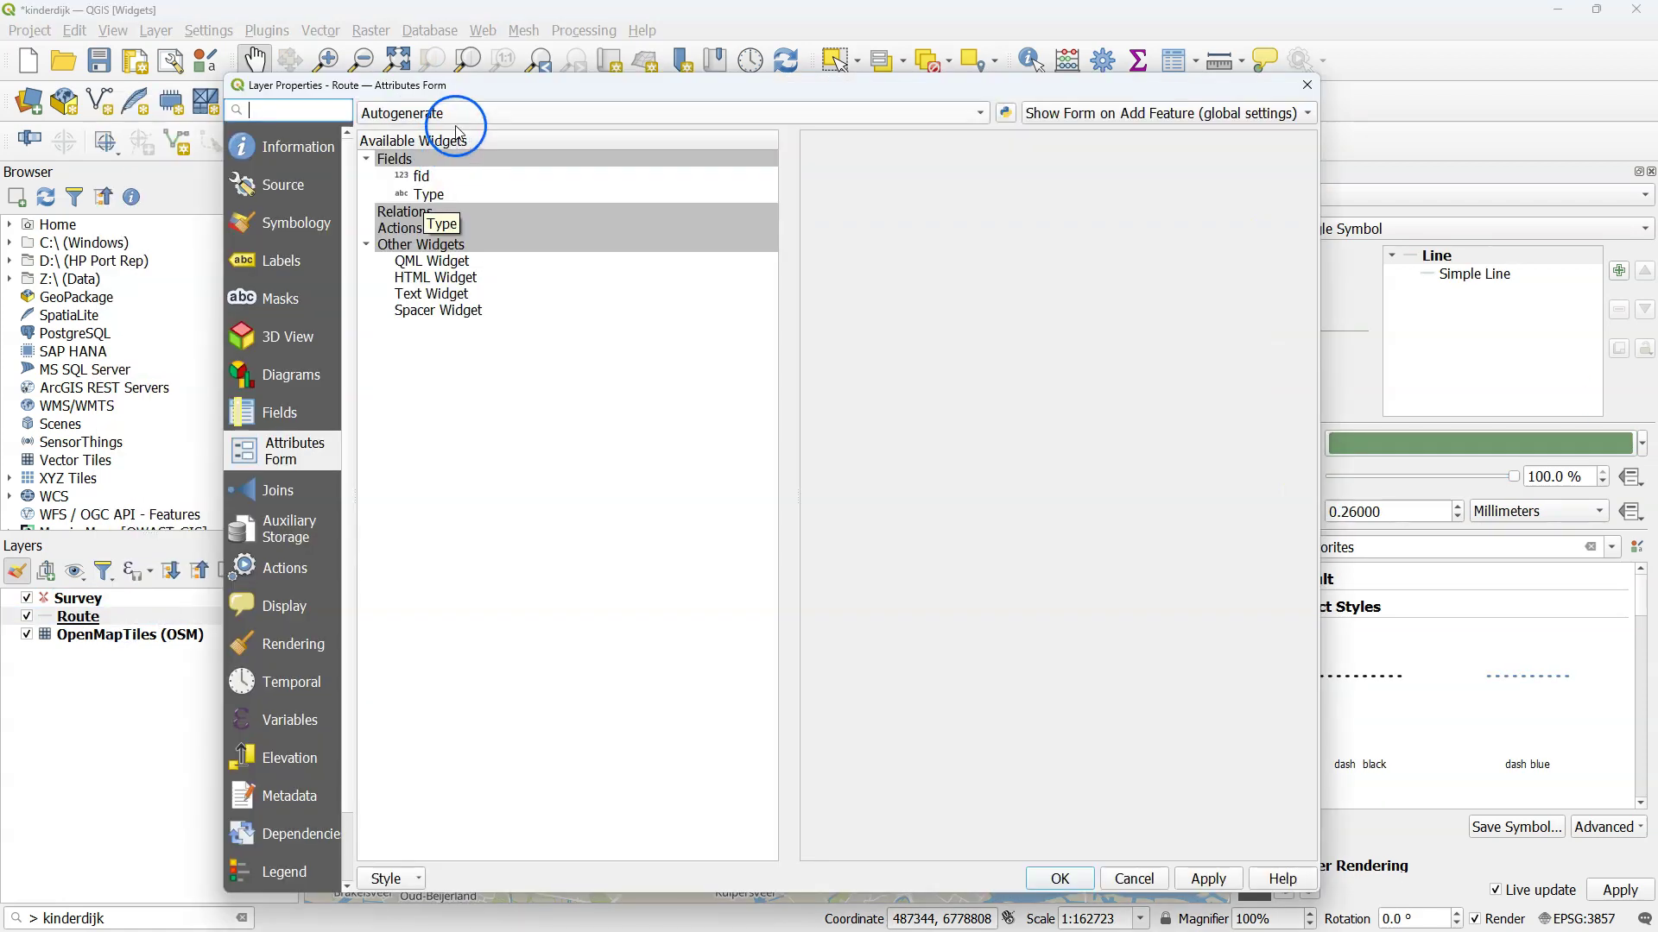
pyautogui.click(461, 113)
pyautogui.click(459, 138)
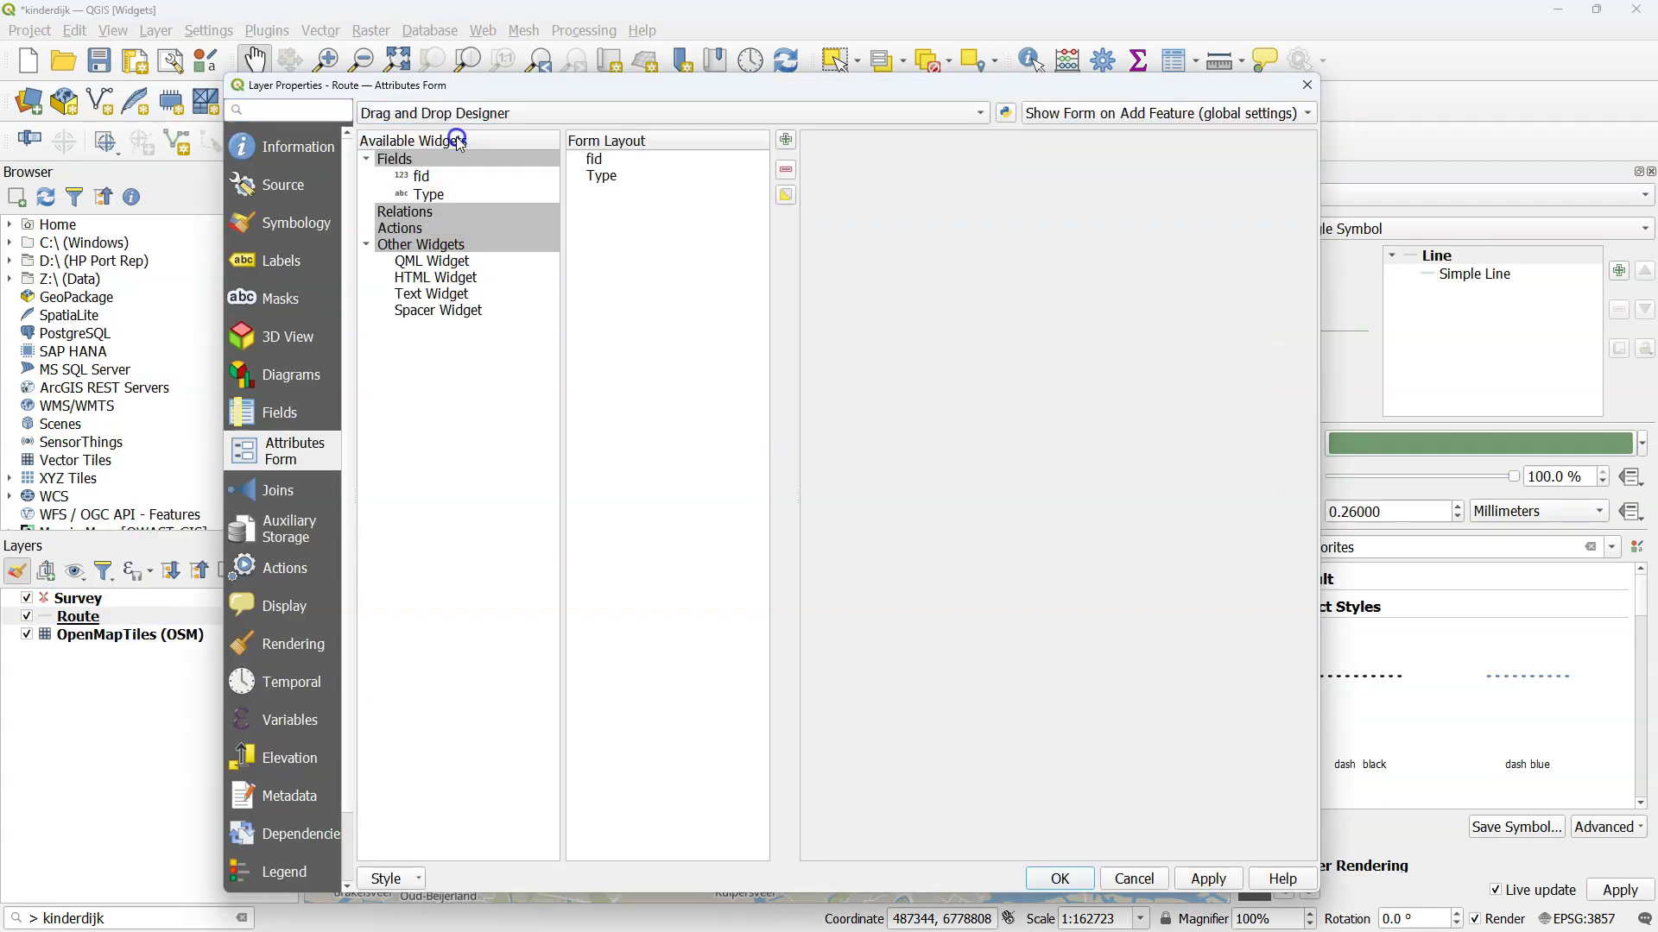
pyautogui.click(670, 160)
pyautogui.click(788, 172)
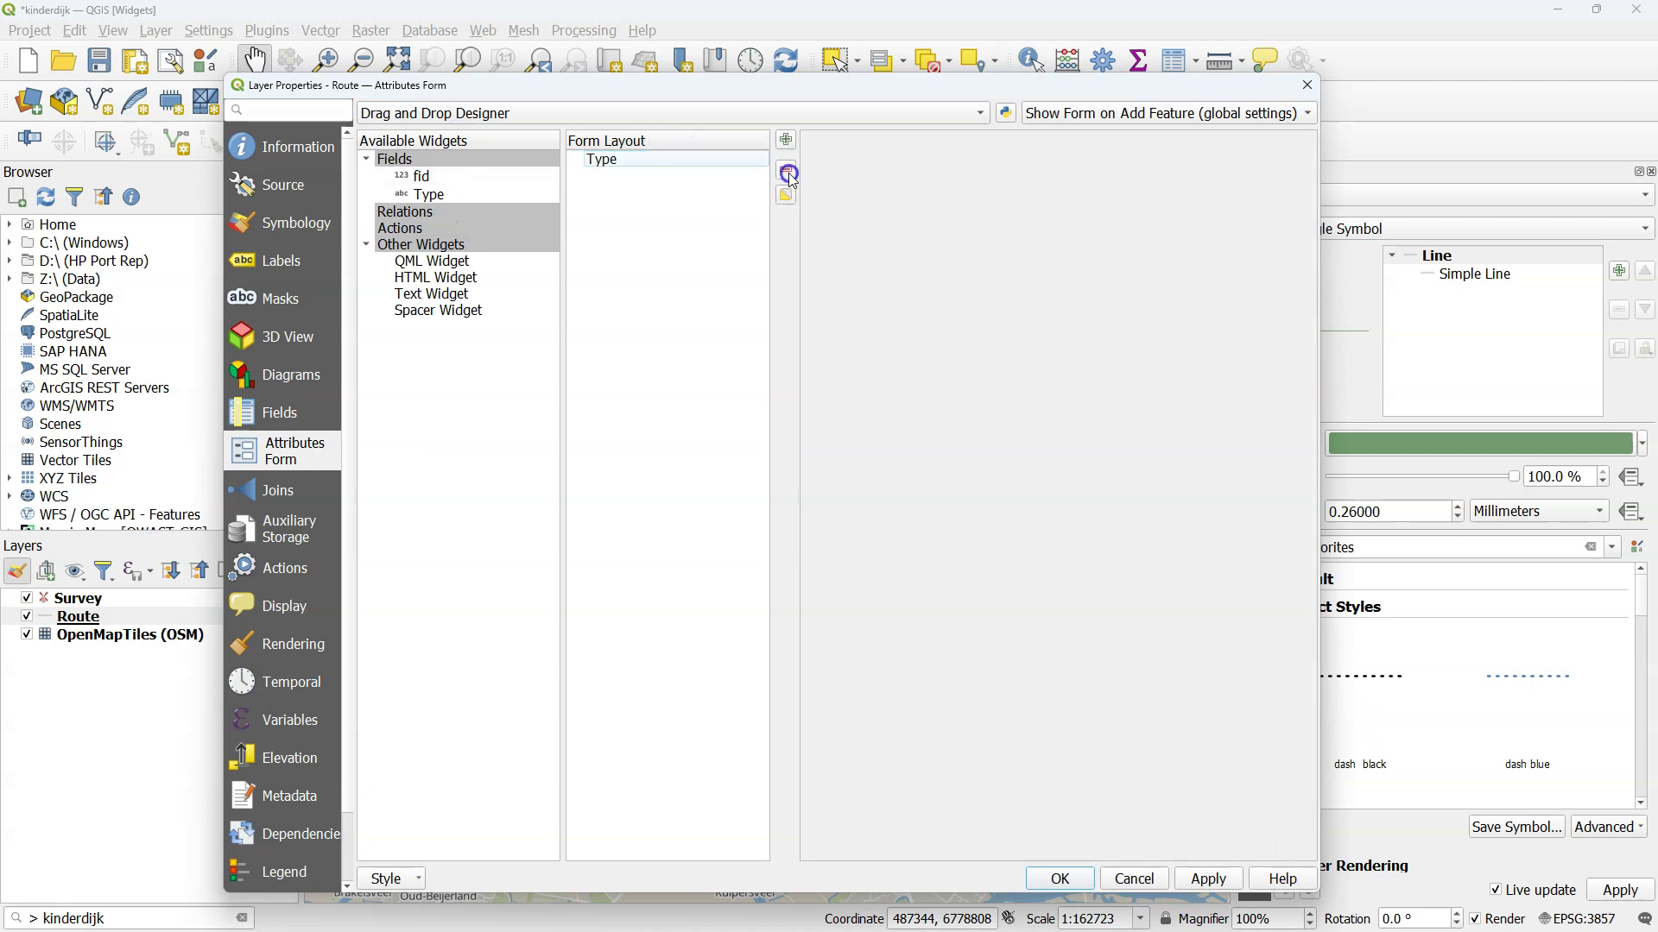
# Give the Type field the alias 'Route type' and a Value Map widget.
pyautogui.click(613, 160)
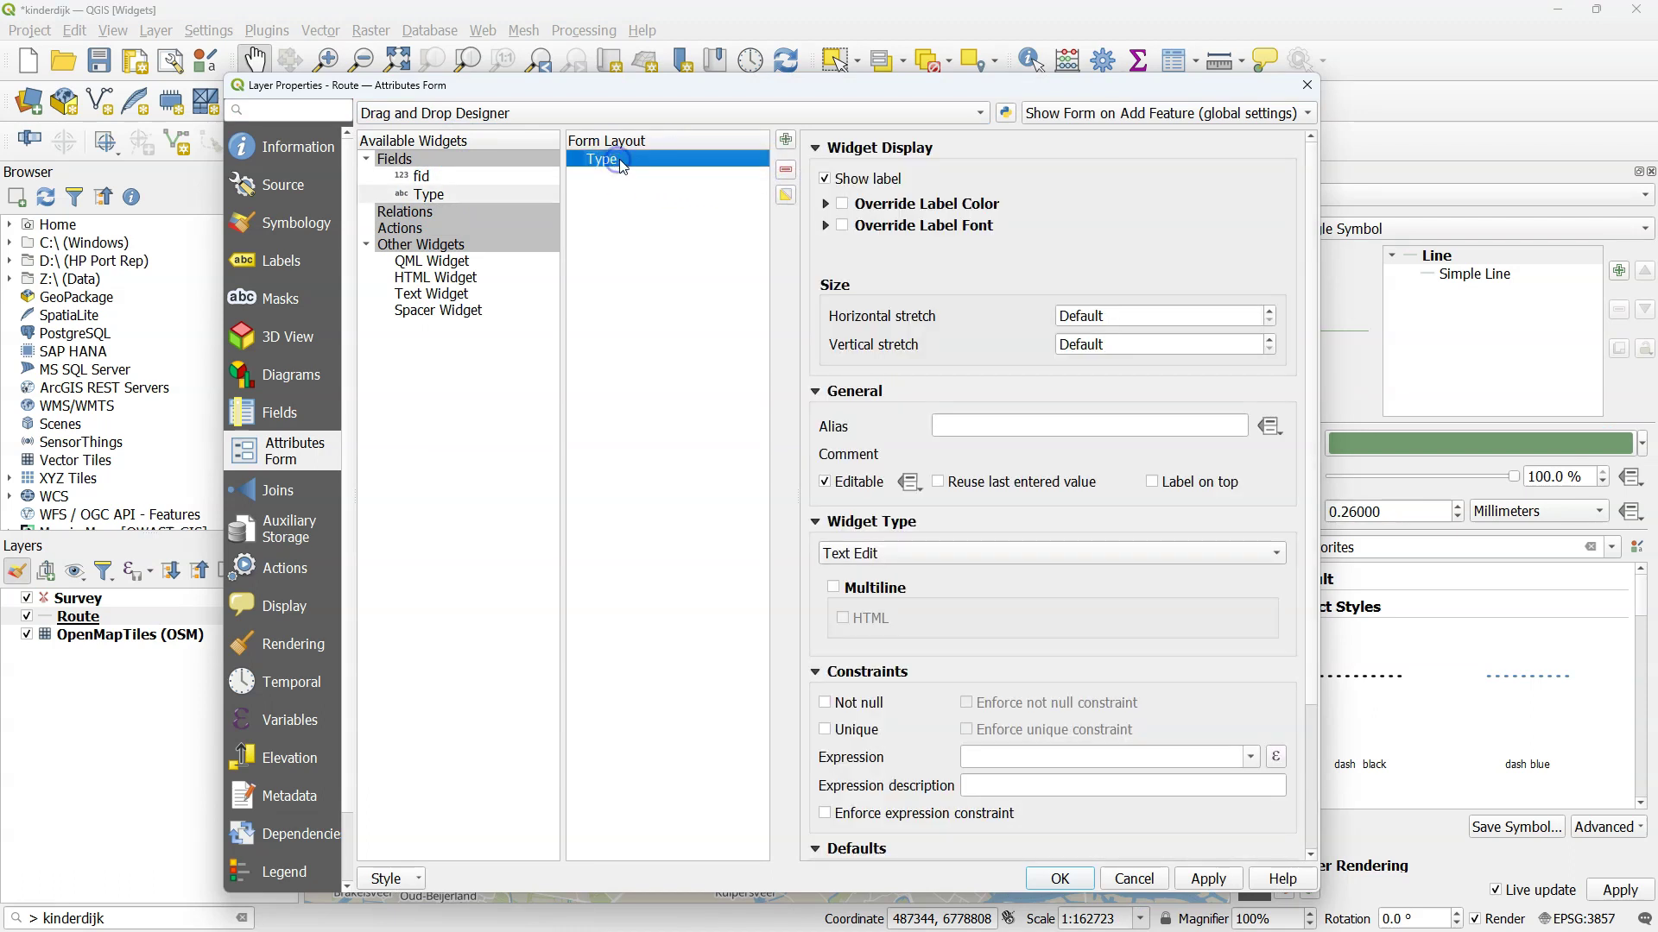
pyautogui.click(989, 426)
pyautogui.write('Route type')
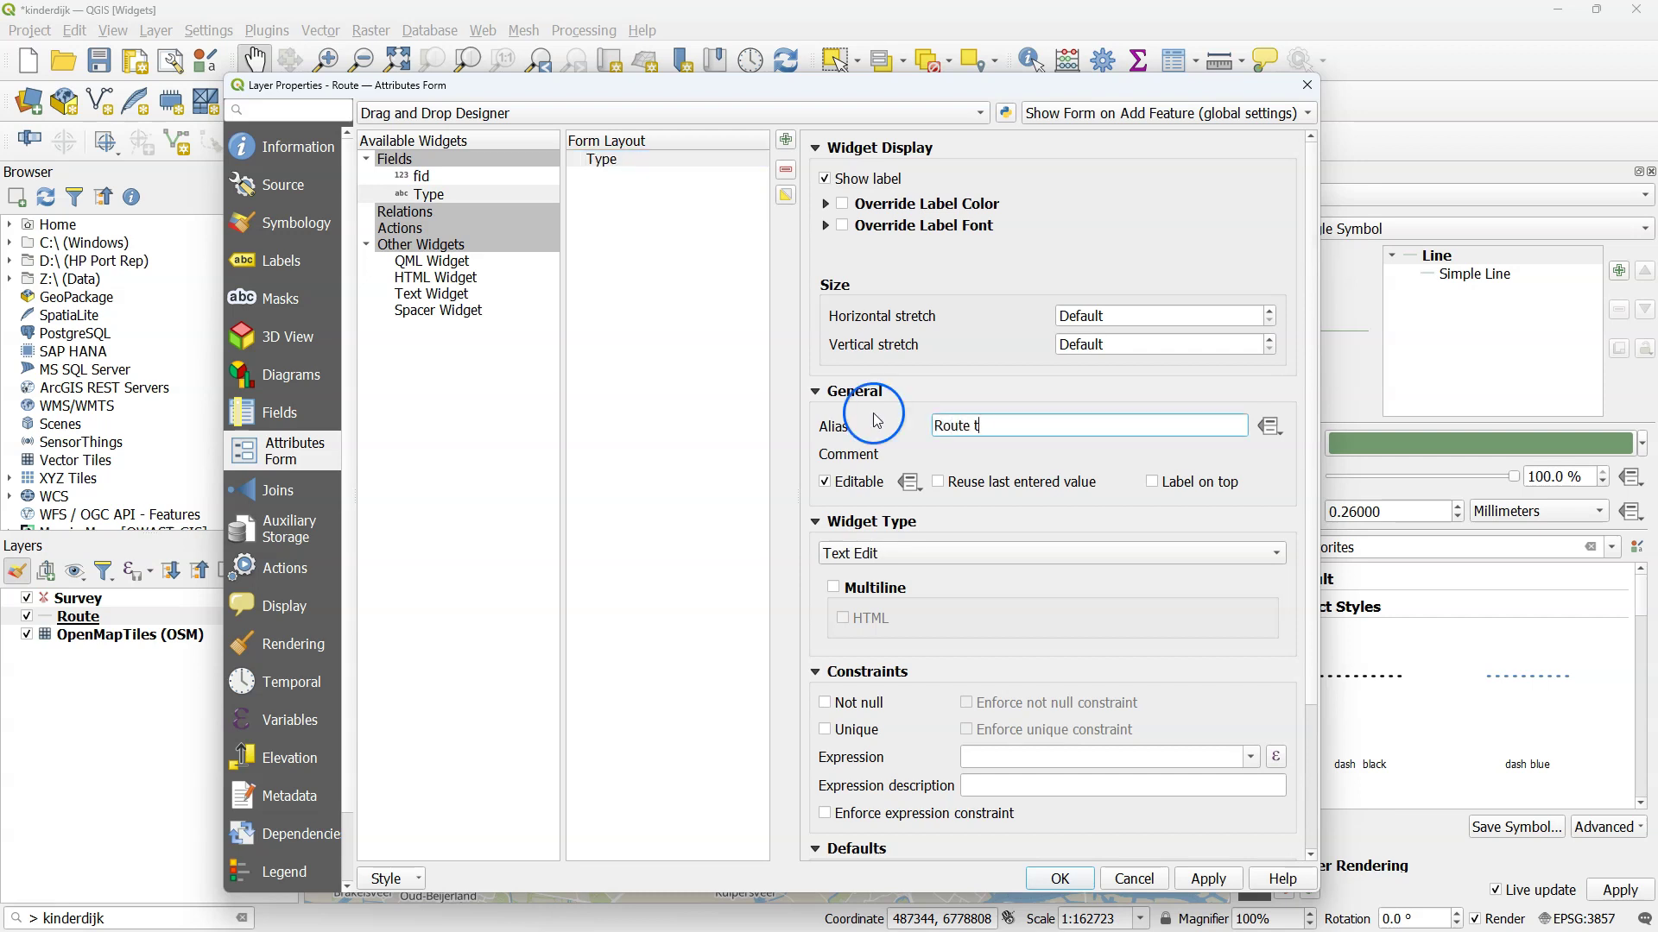
pyautogui.click(919, 554)
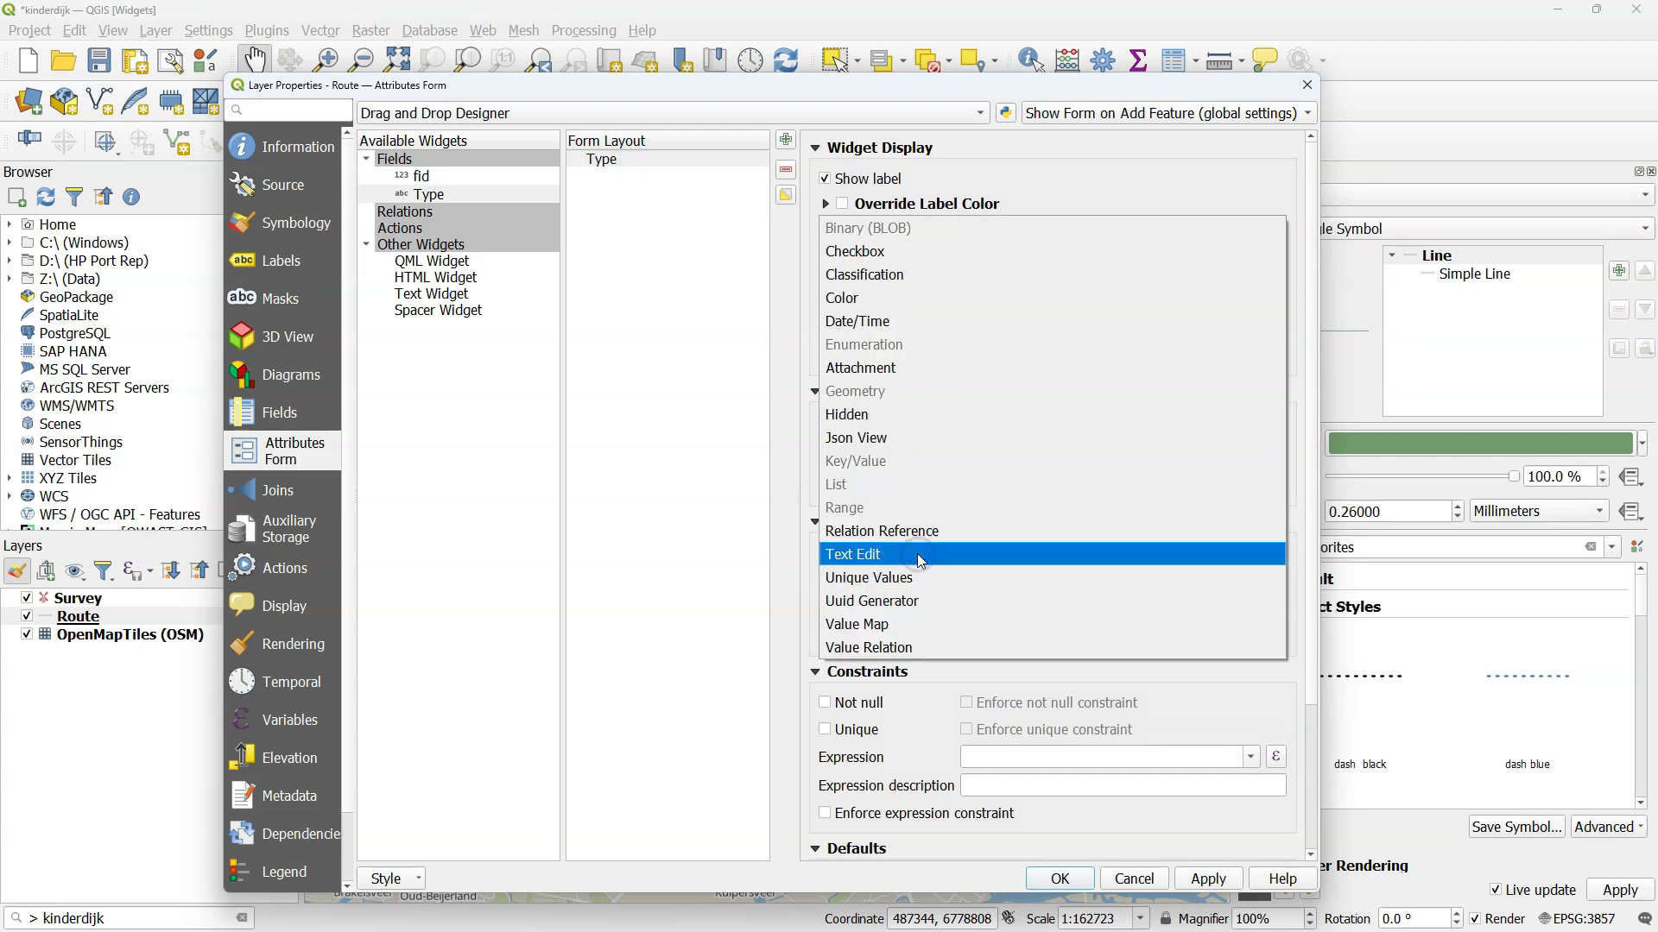
pyautogui.click(898, 625)
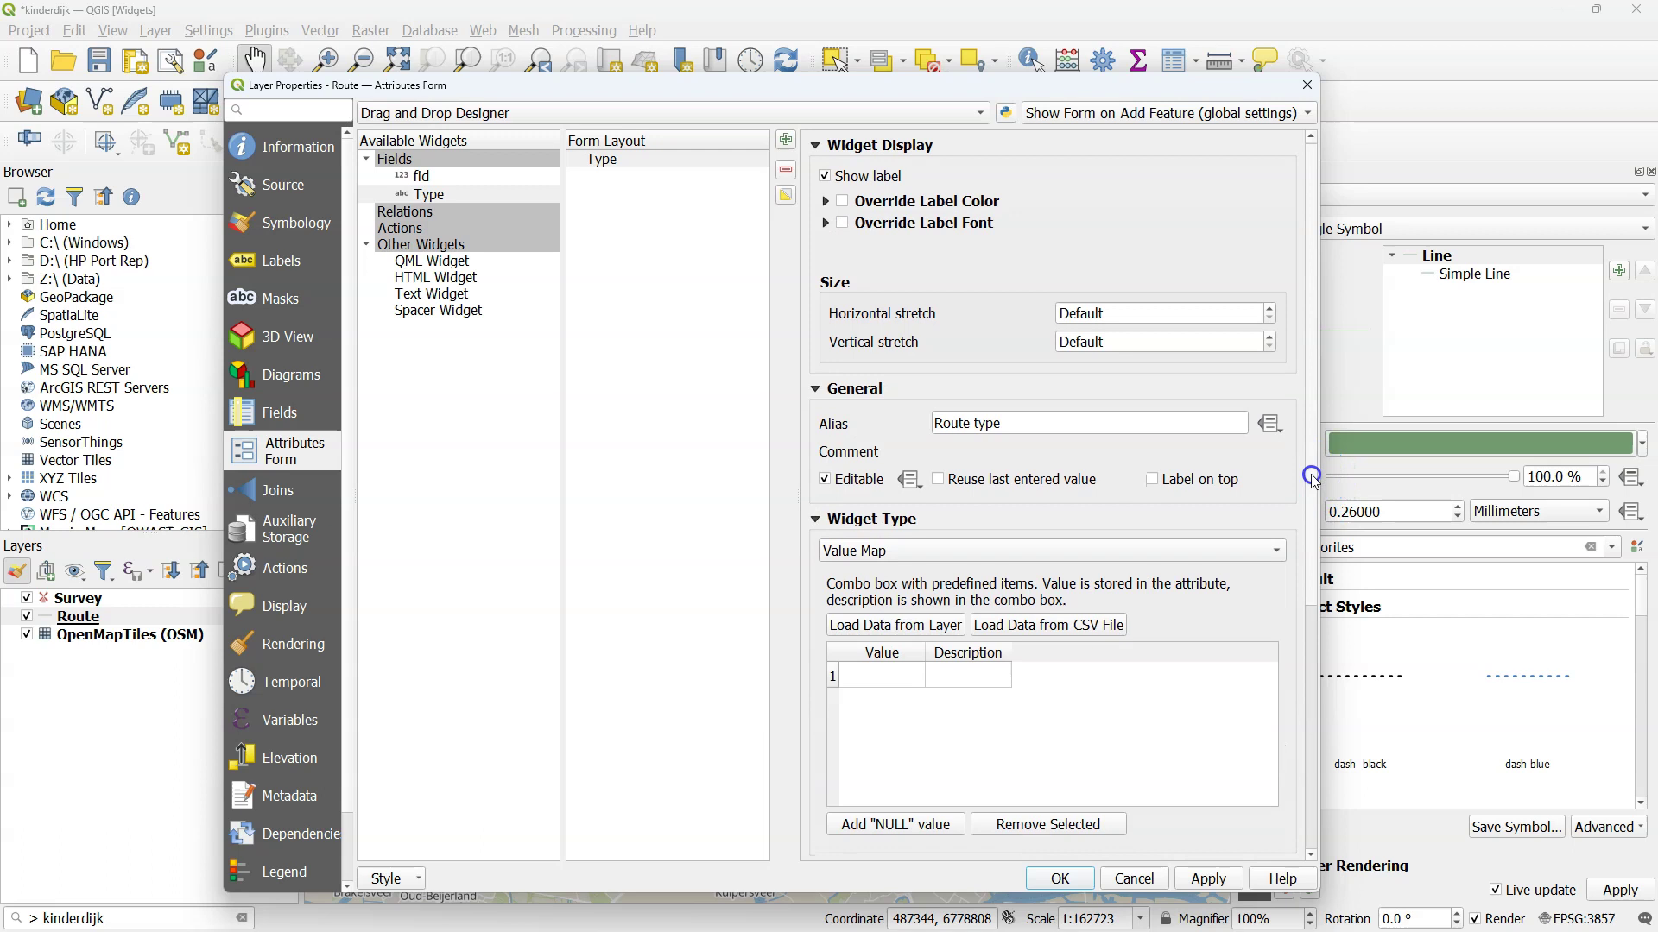
pyautogui.scroll(-3, 1292, 585)
# Enter the values Bicycle, Walking, Boat, Public transport and Car, then apply.
pyautogui.click(874, 492)
pyautogui.write('Bid')
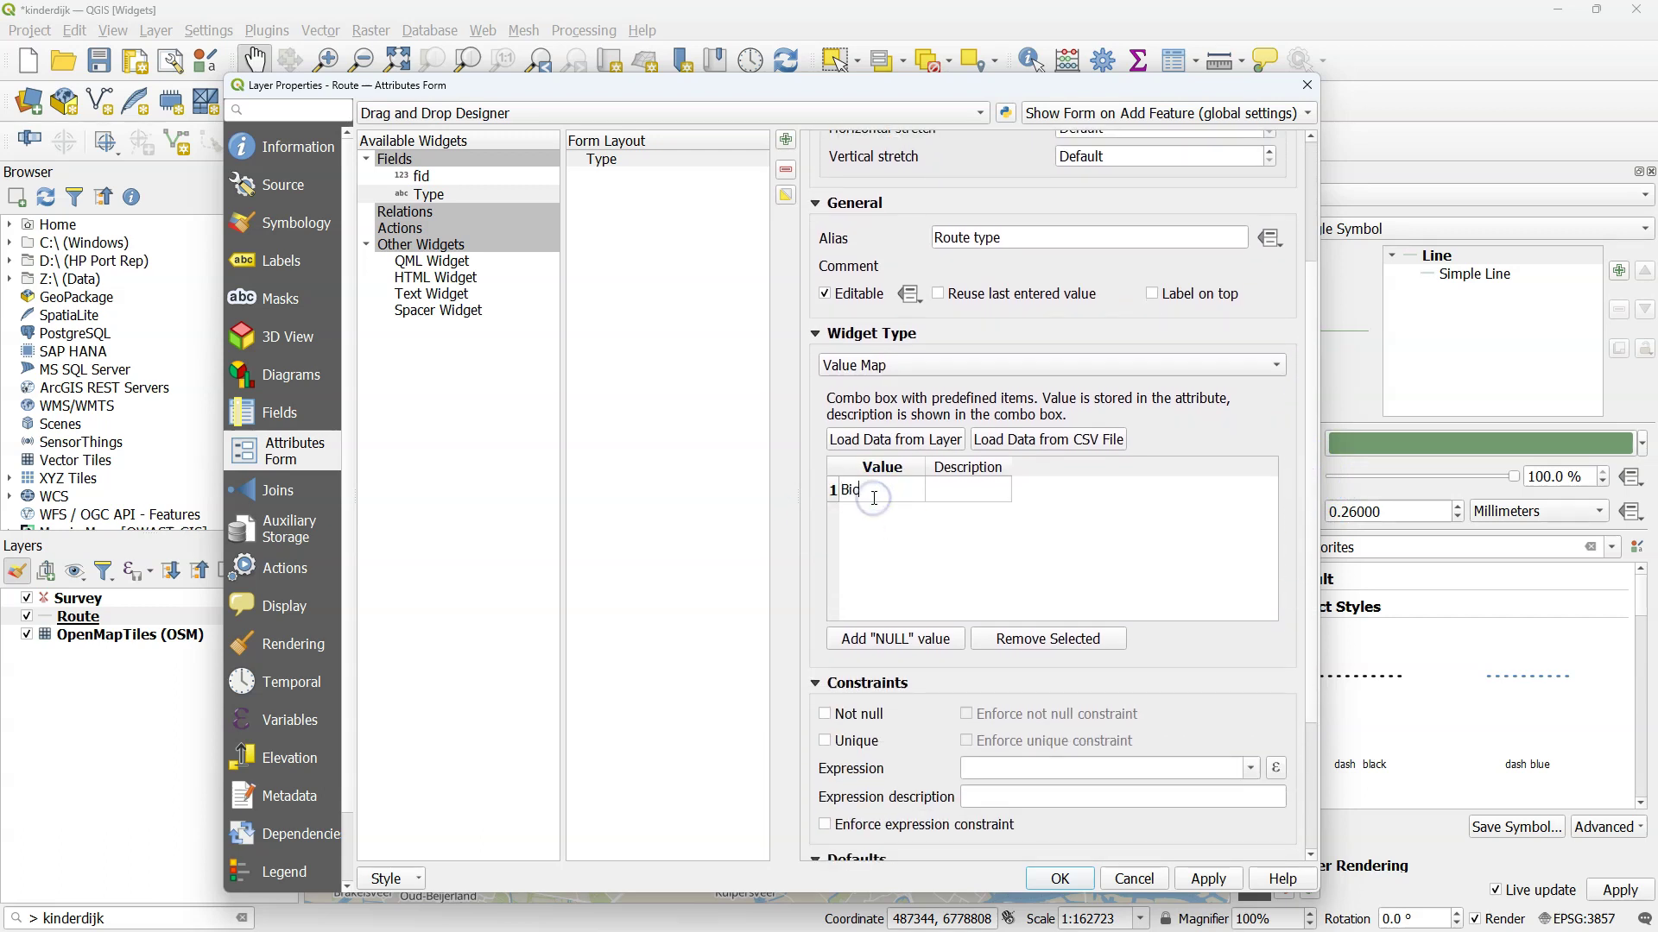
pyautogui.write('ycle')
pyautogui.press('Tab')
pyautogui.click(876, 515)
pyautogui.write('Walking')
pyautogui.click(955, 516)
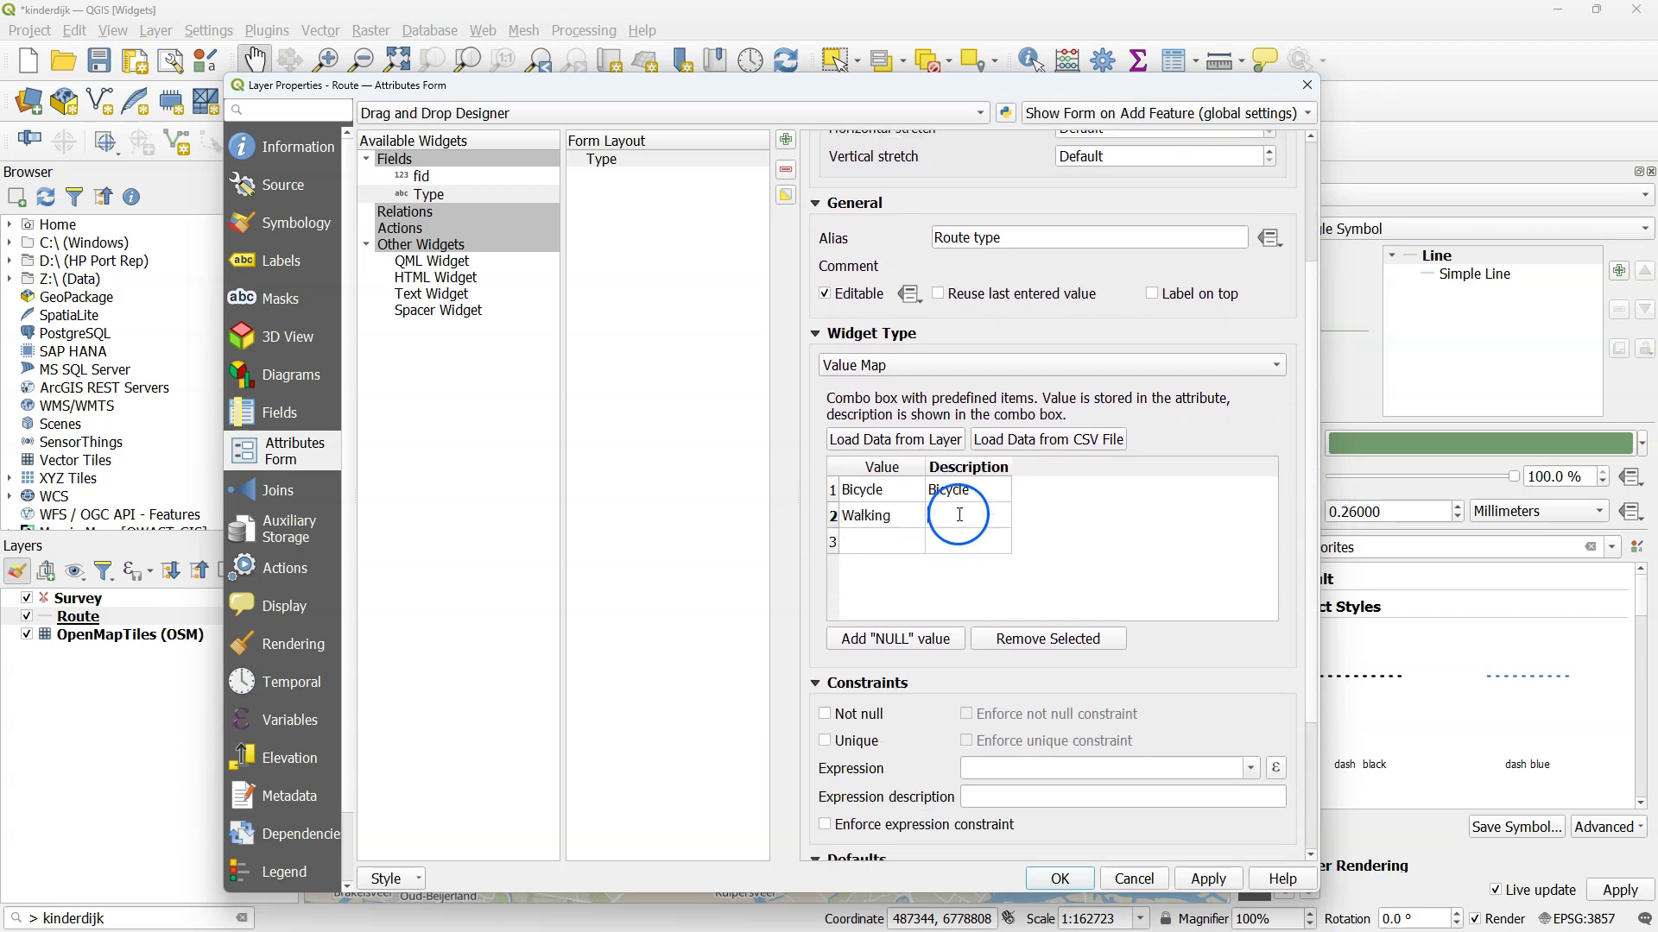
pyautogui.click(895, 540)
pyautogui.write('Boat')
pyautogui.click(972, 551)
pyautogui.click(888, 567)
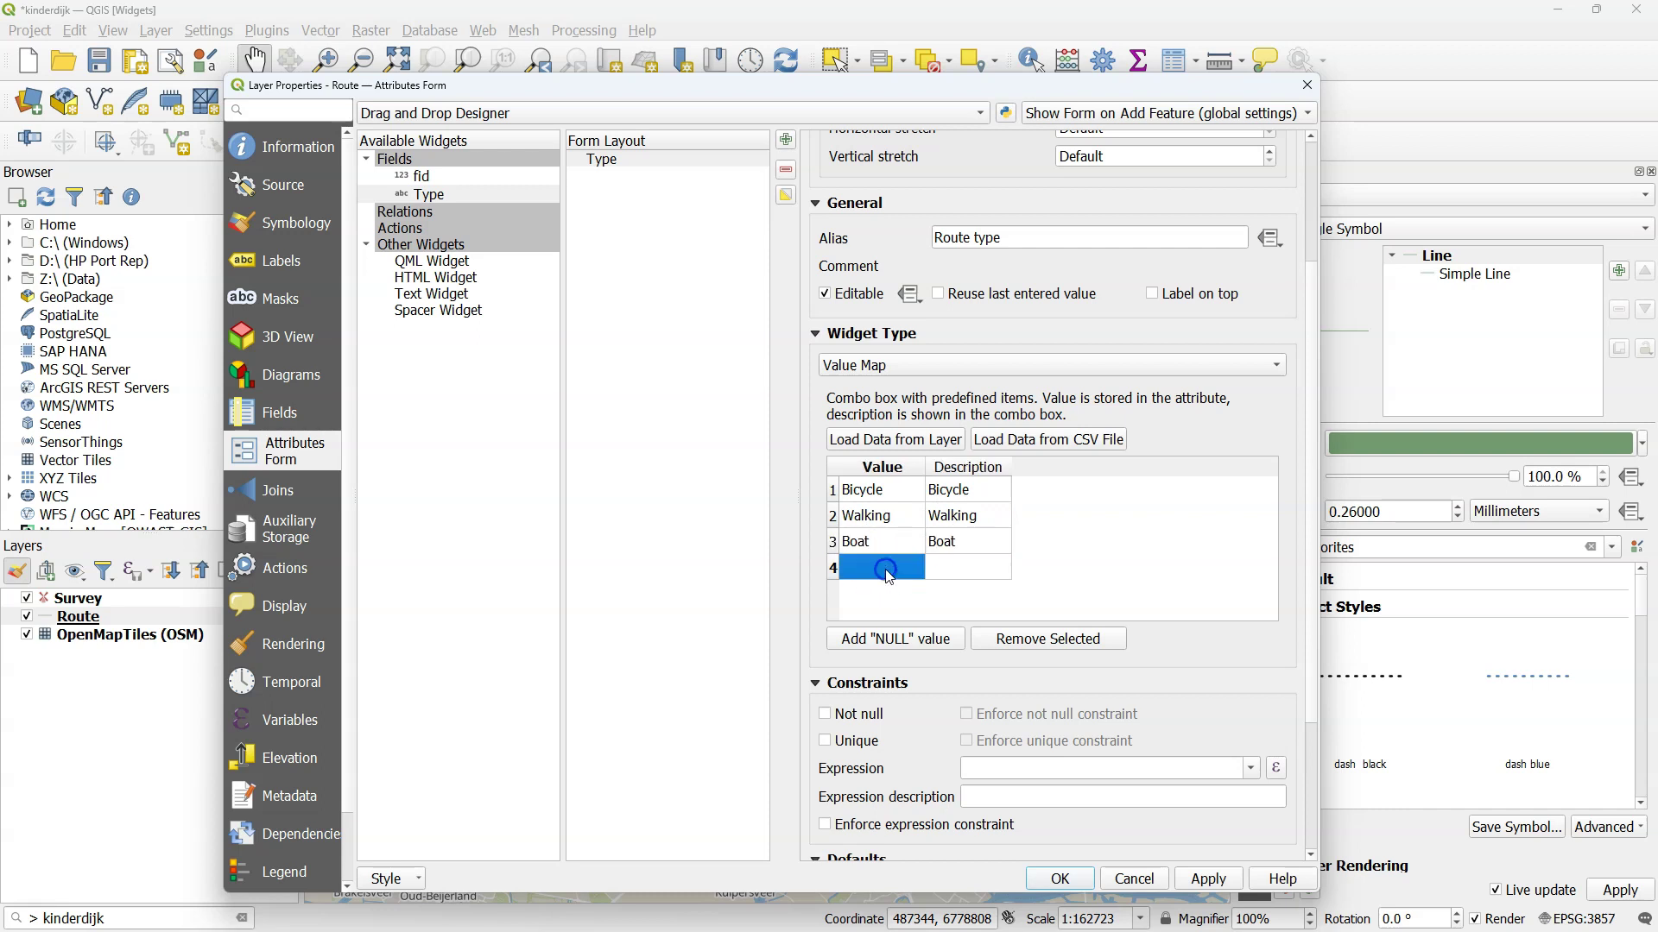
pyautogui.write('Public transport')
pyautogui.click(978, 574)
pyautogui.click(881, 593)
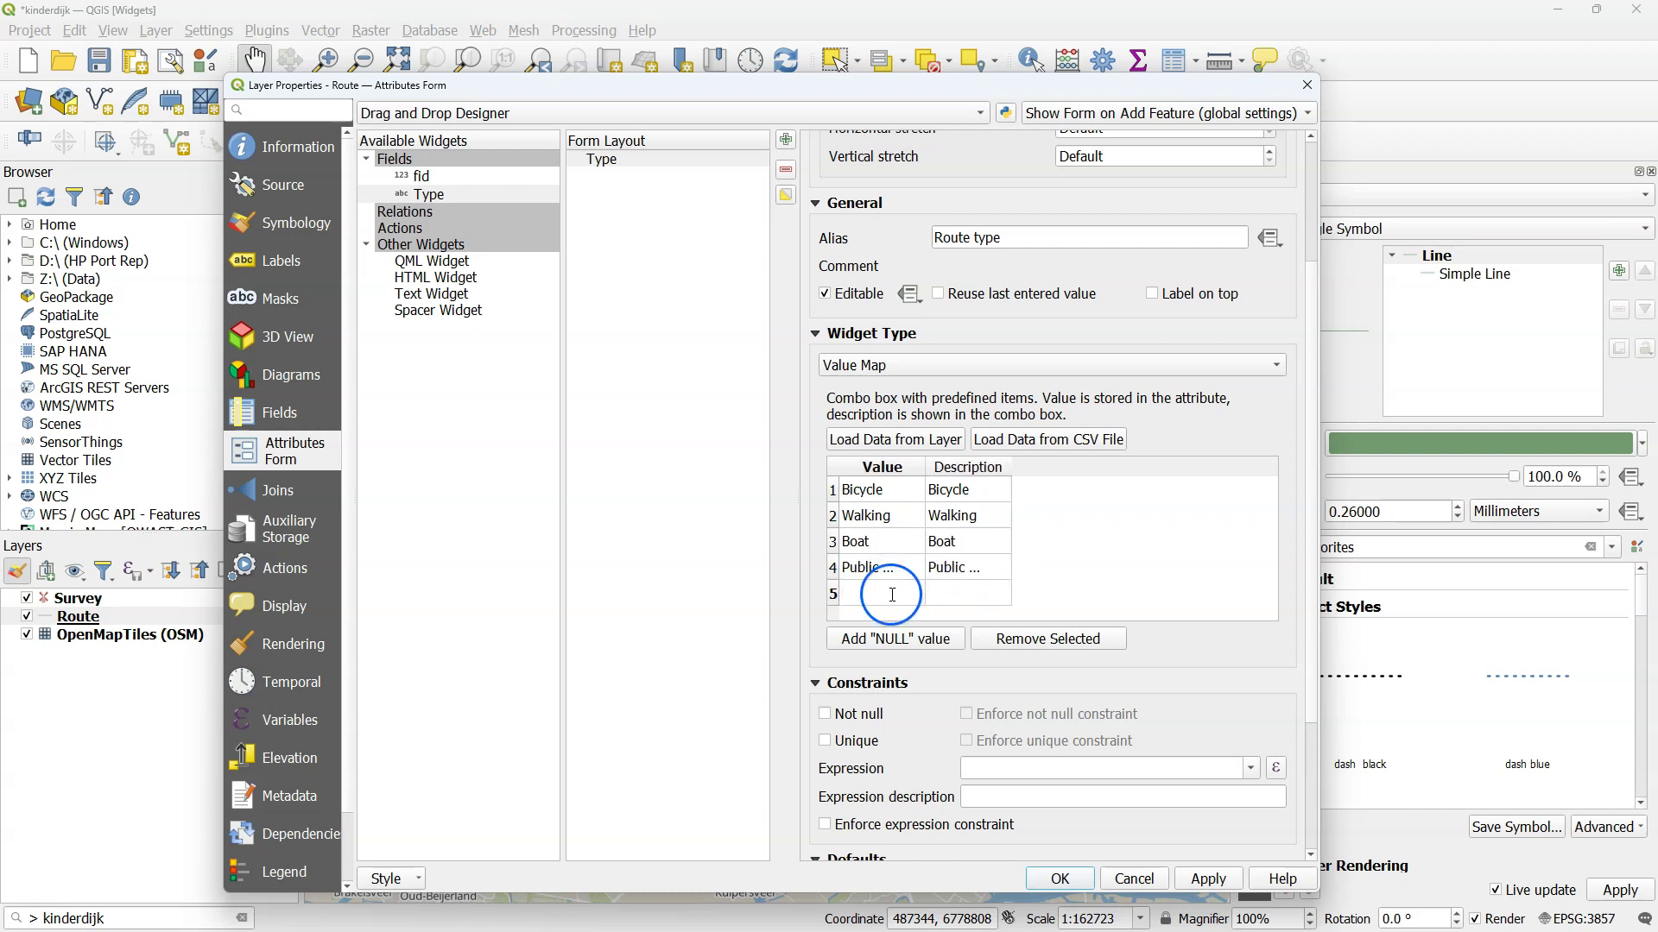
pyautogui.write('Car')
pyautogui.click(957, 594)
pyautogui.click(1138, 644)
pyautogui.scroll(-4, 1192, 651)
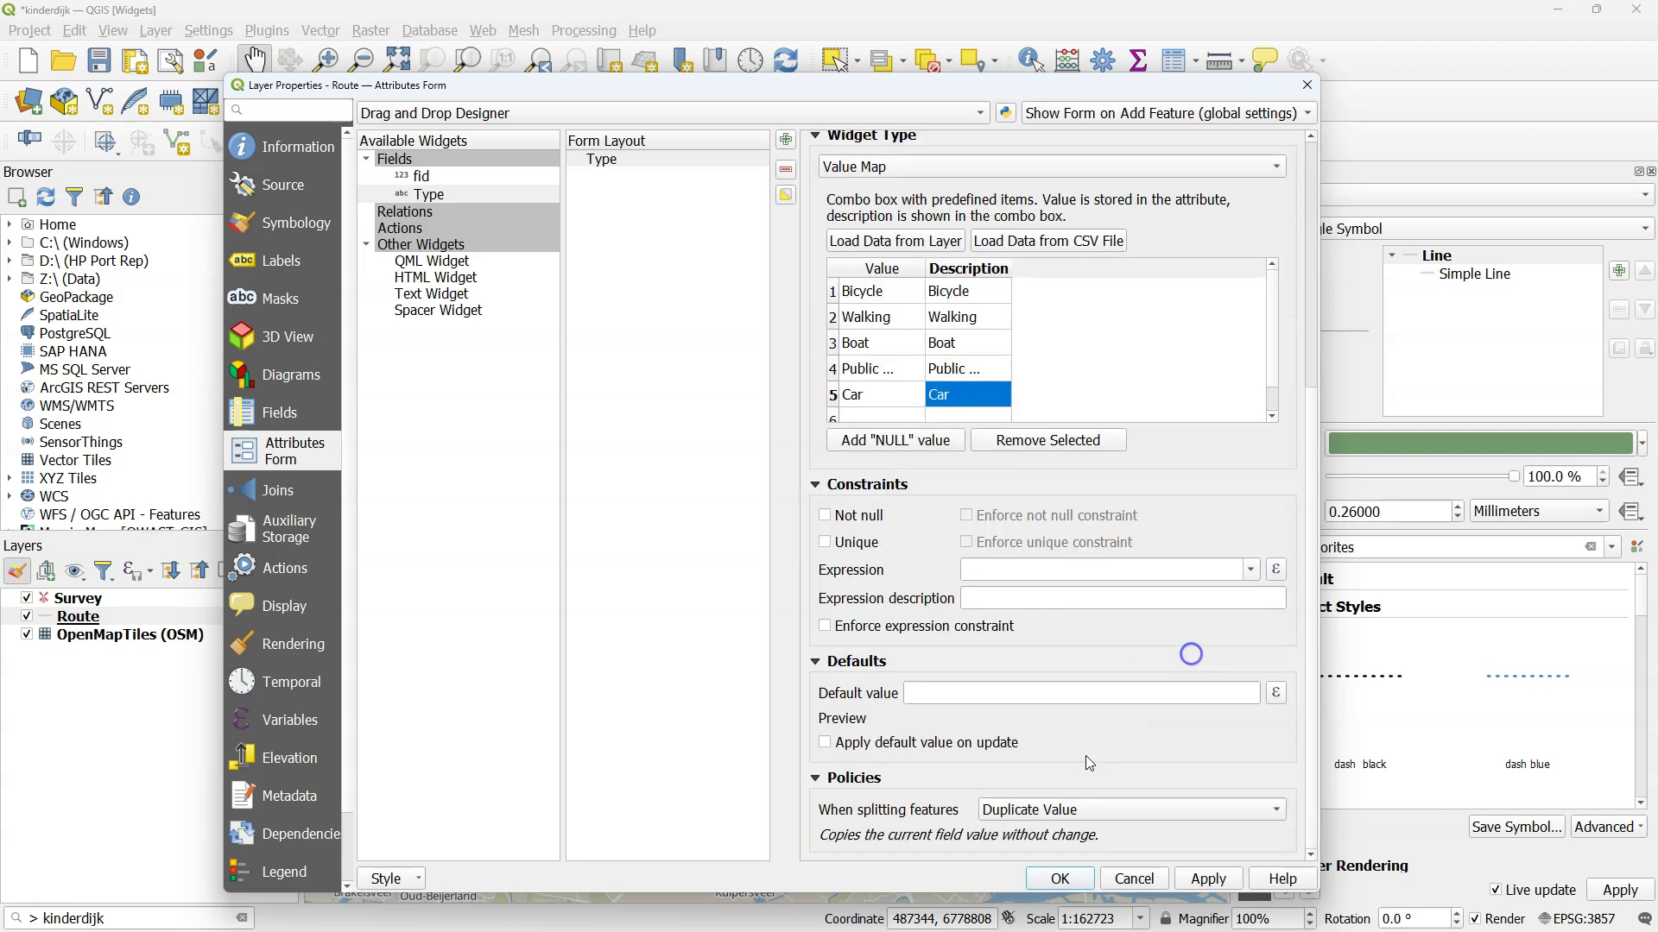
pyautogui.click(1058, 880)
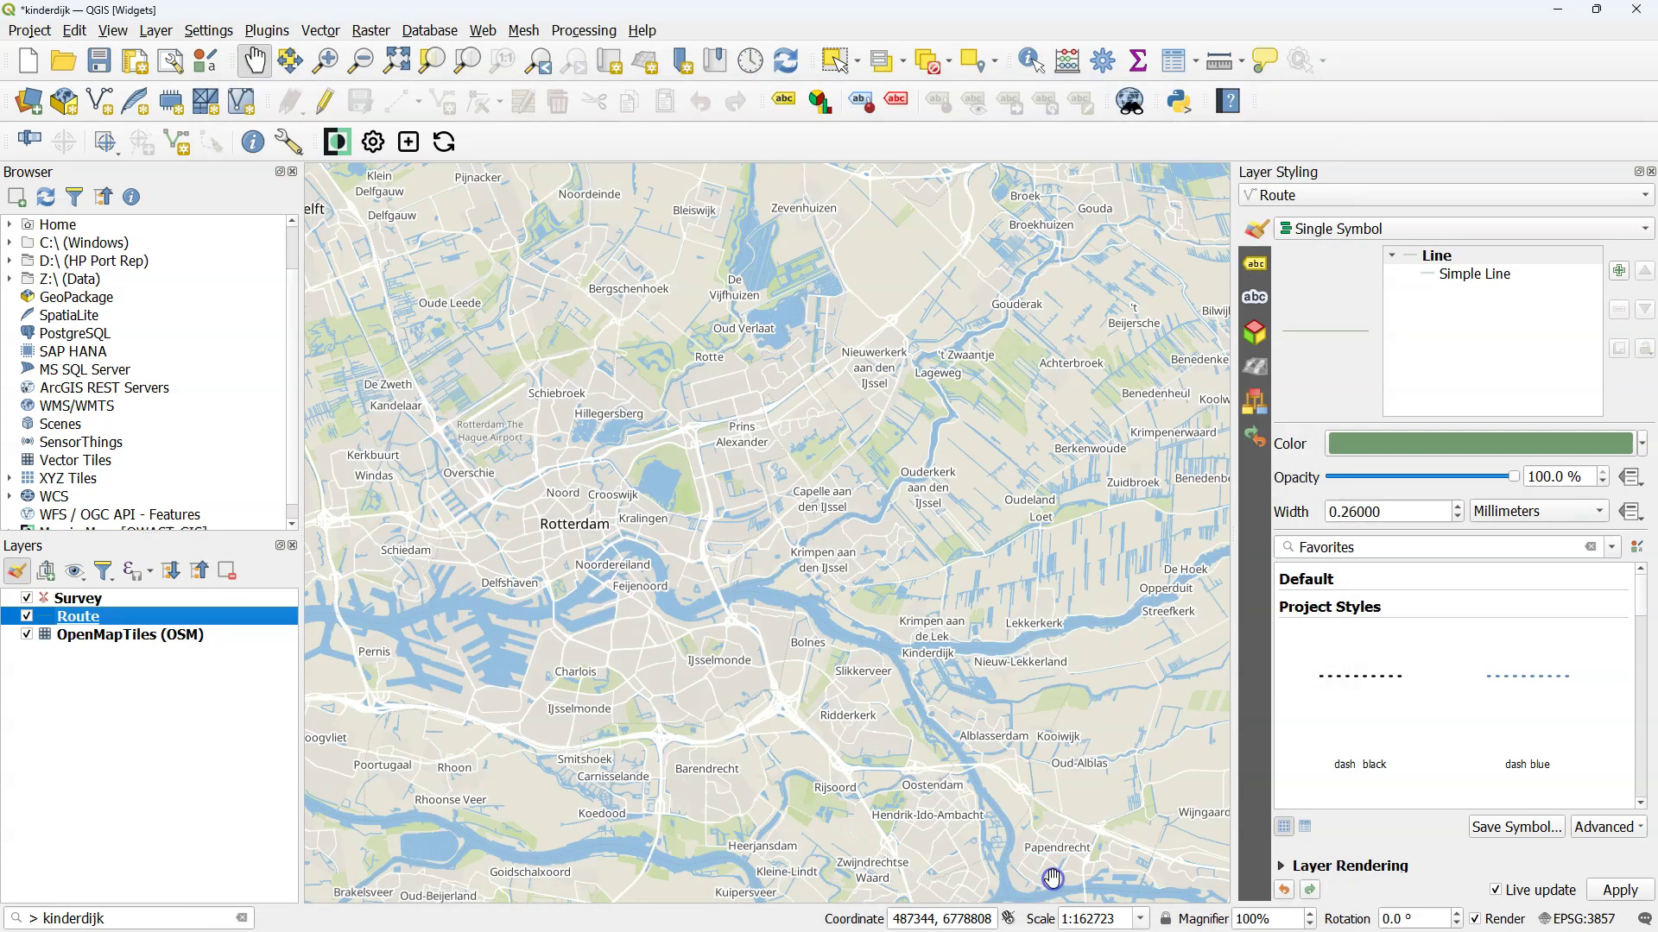
# Show Project Properties on the Data Sources page listing Survey, Route and OpenMapTiles.
pyautogui.click(31, 33)
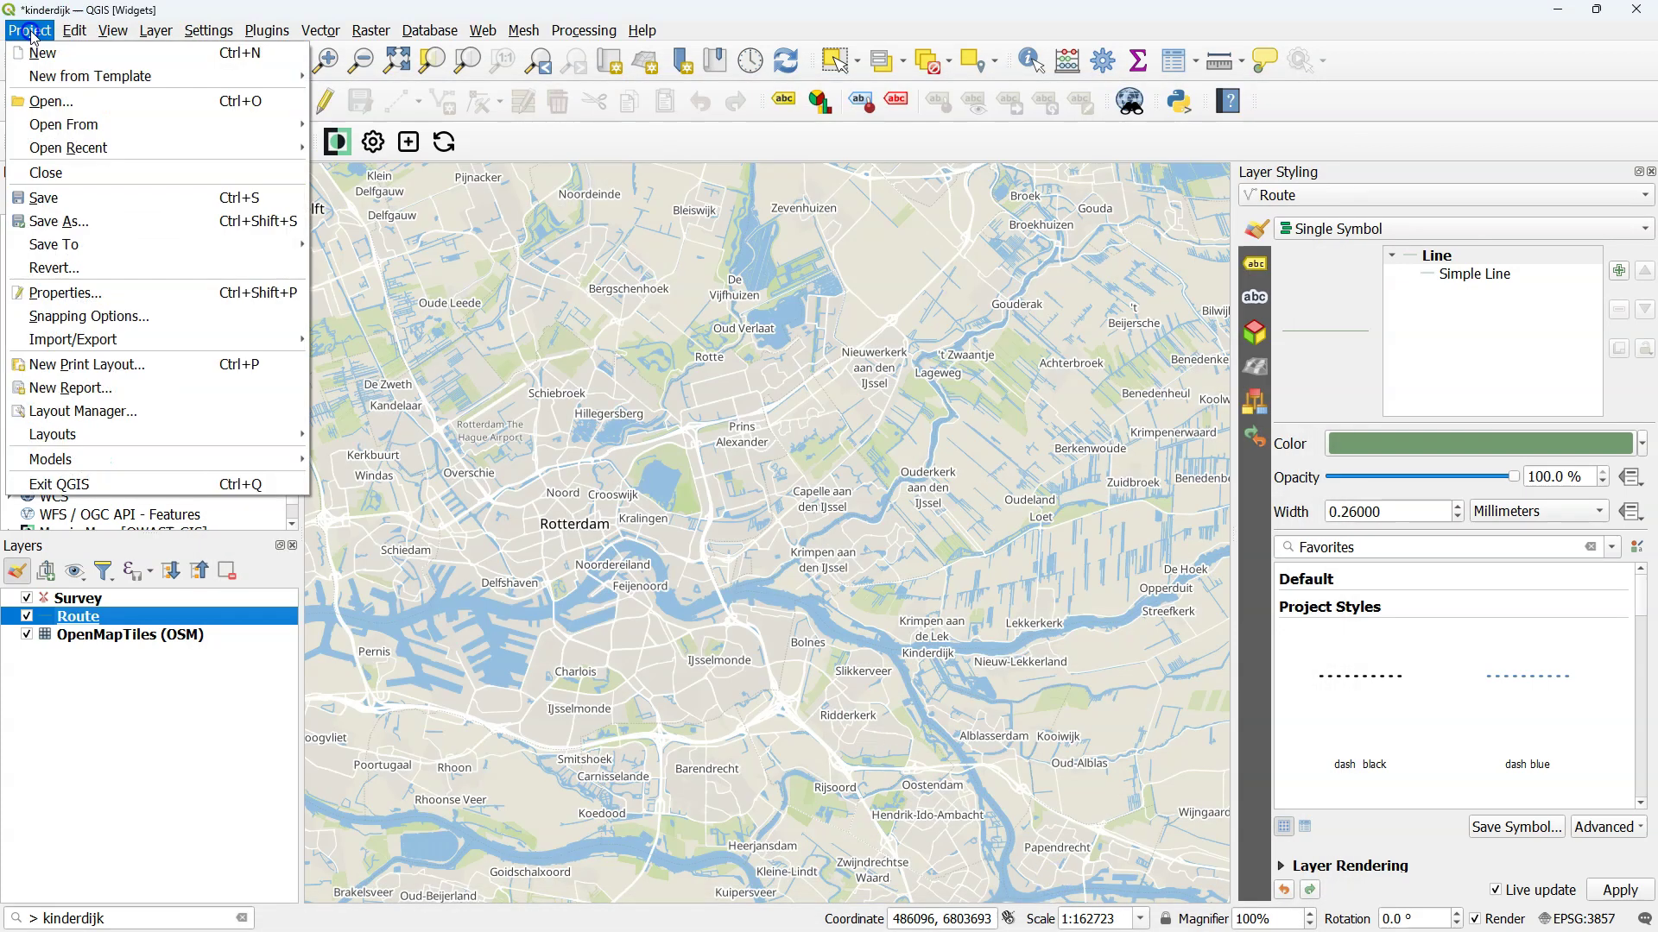
pyautogui.click(65, 292)
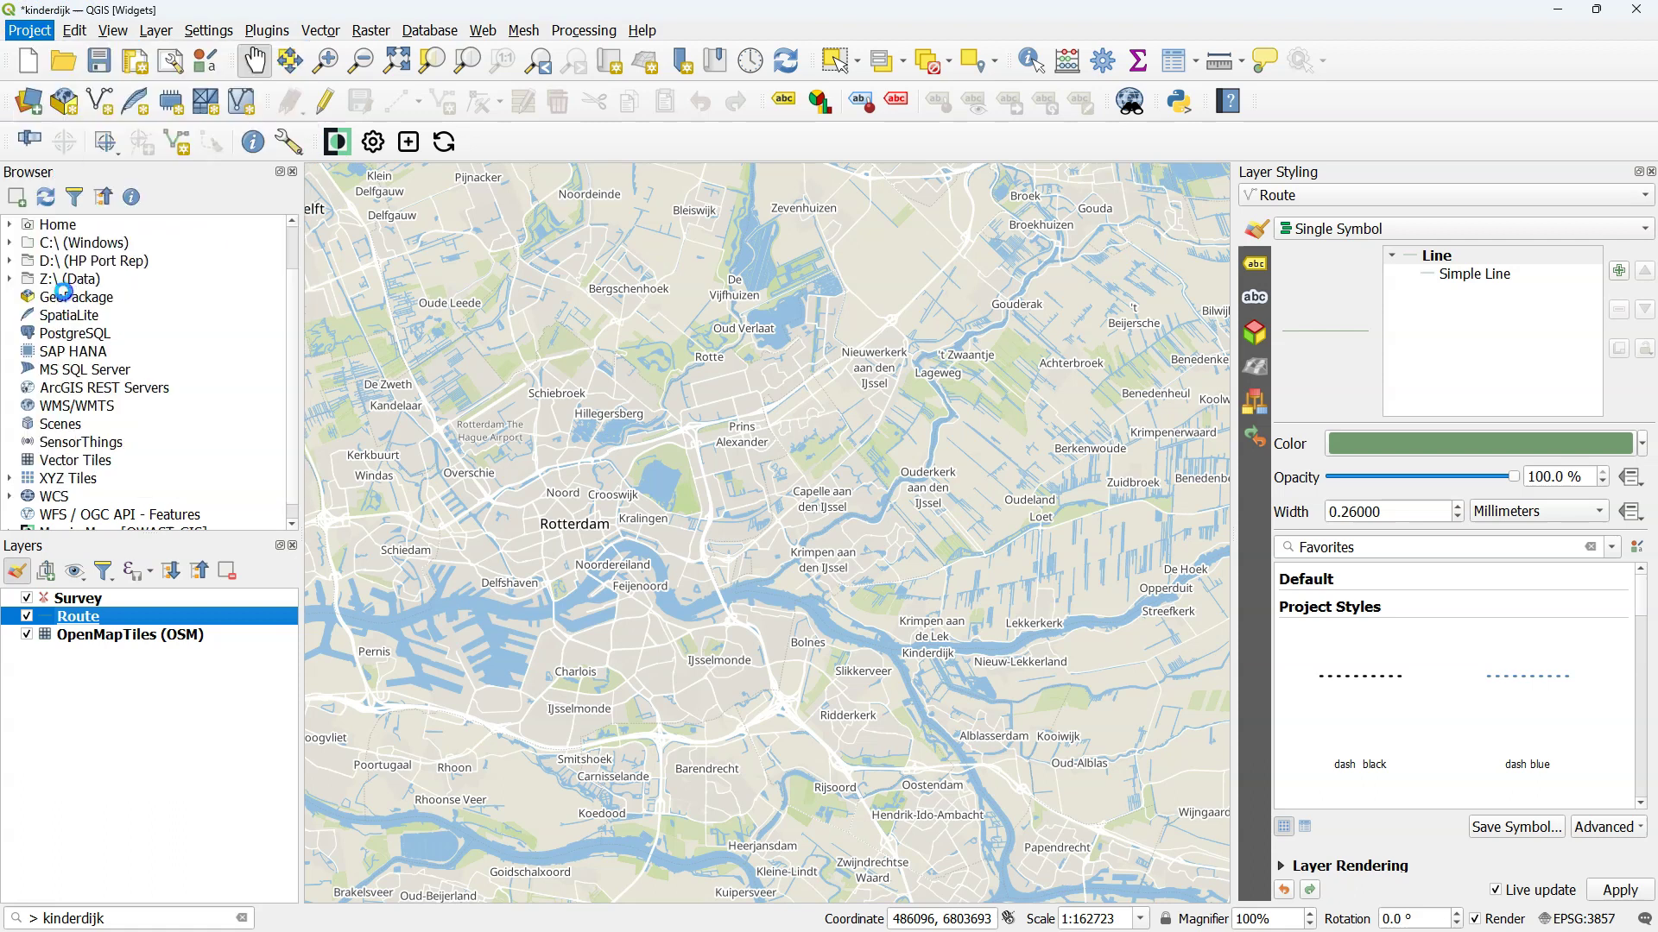
pyautogui.click(663, 328)
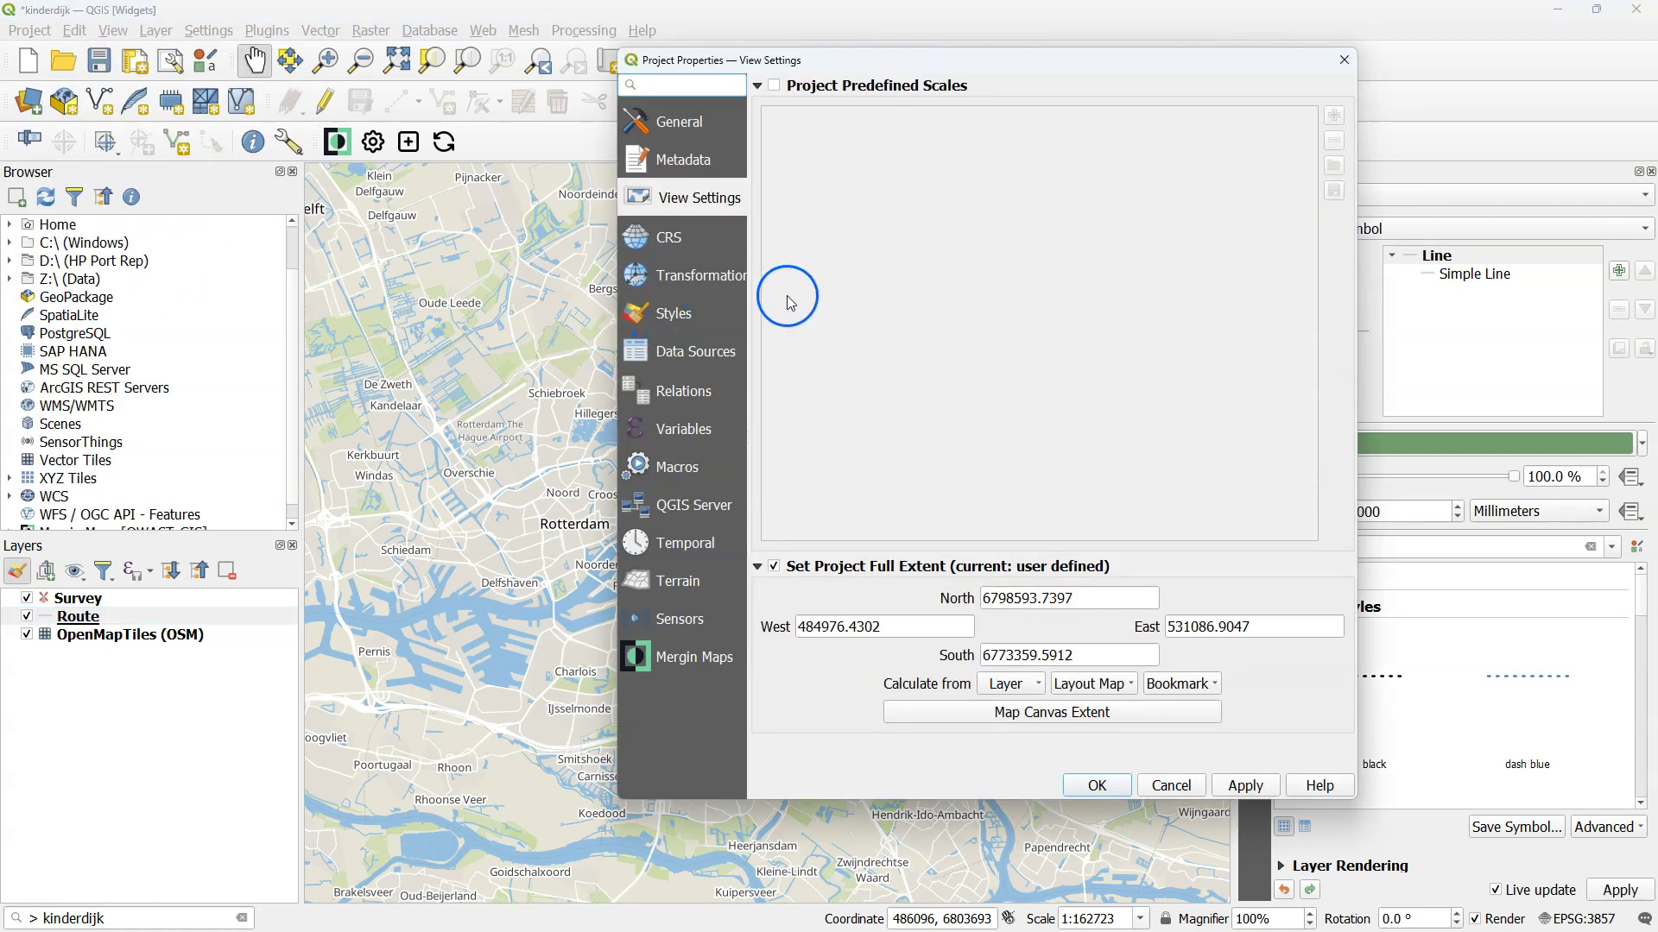
pyautogui.click(699, 351)
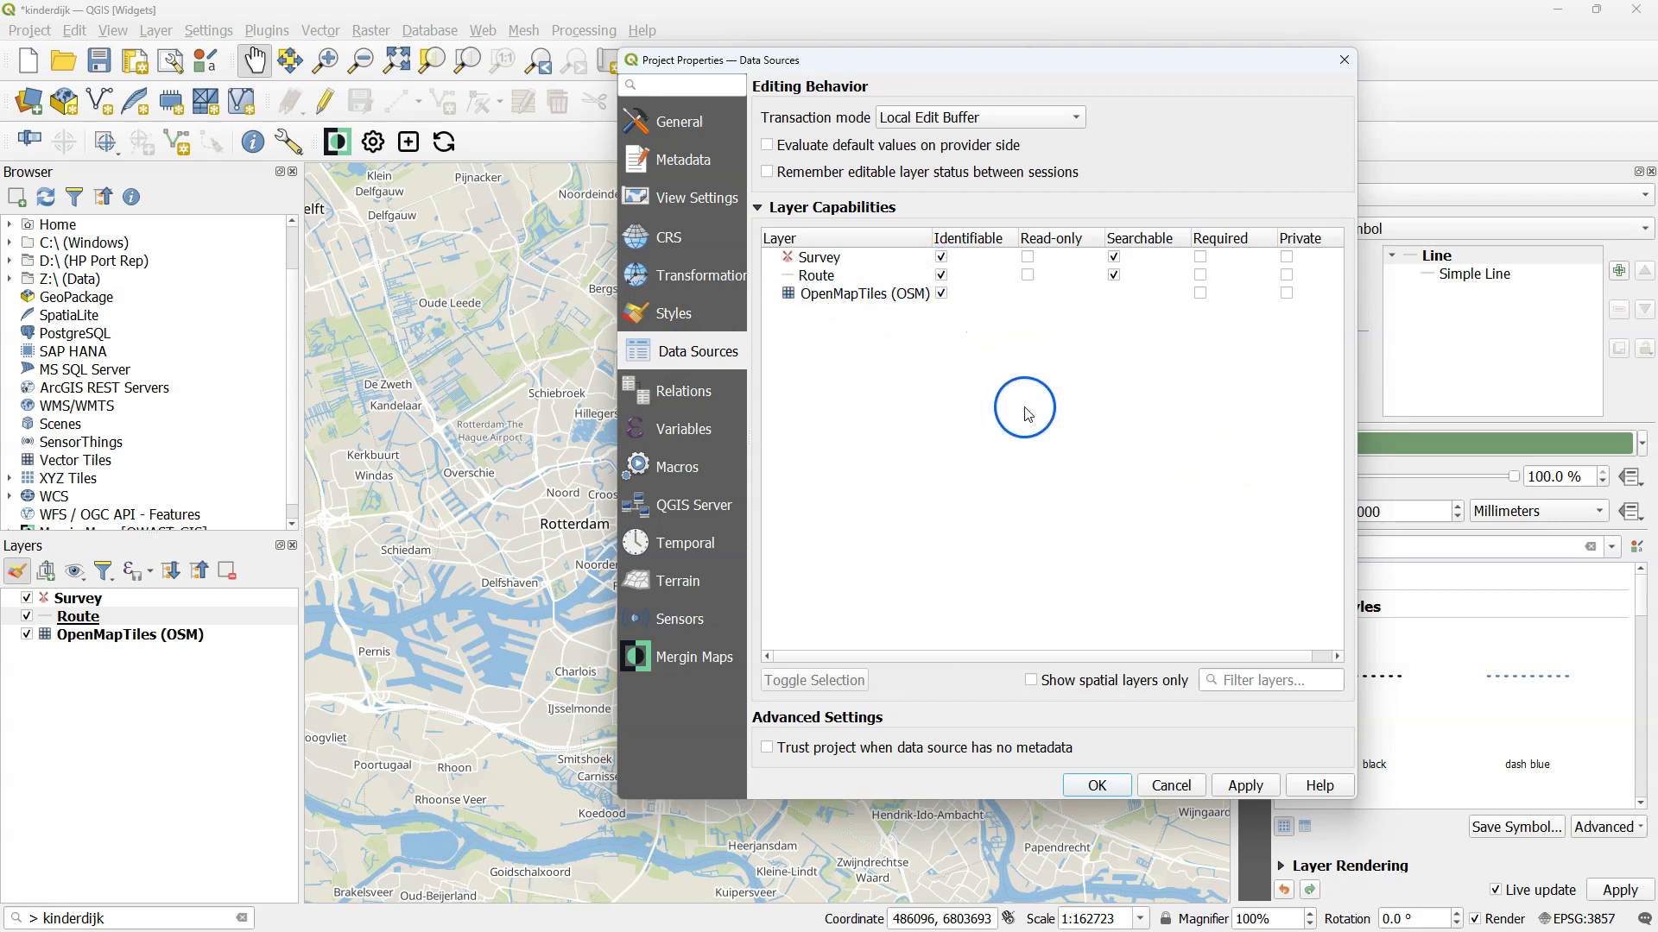
# Style the Route line simple red at 0.66 mm width and save the project.
pyautogui.click(1097, 785)
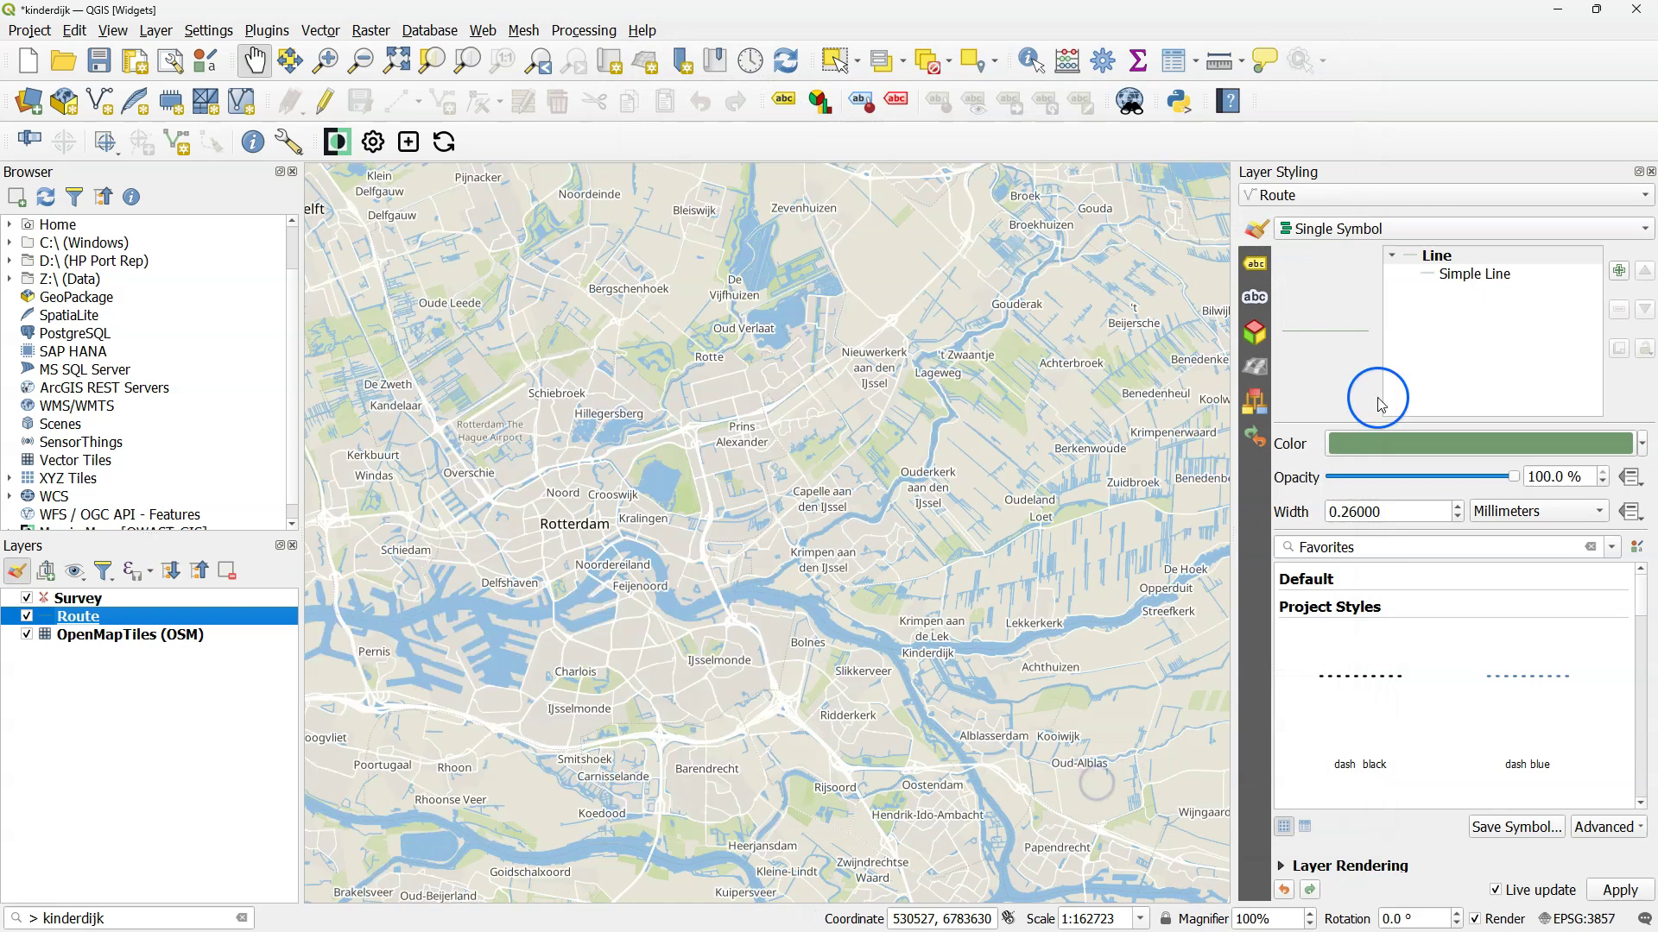
pyautogui.click(1459, 508)
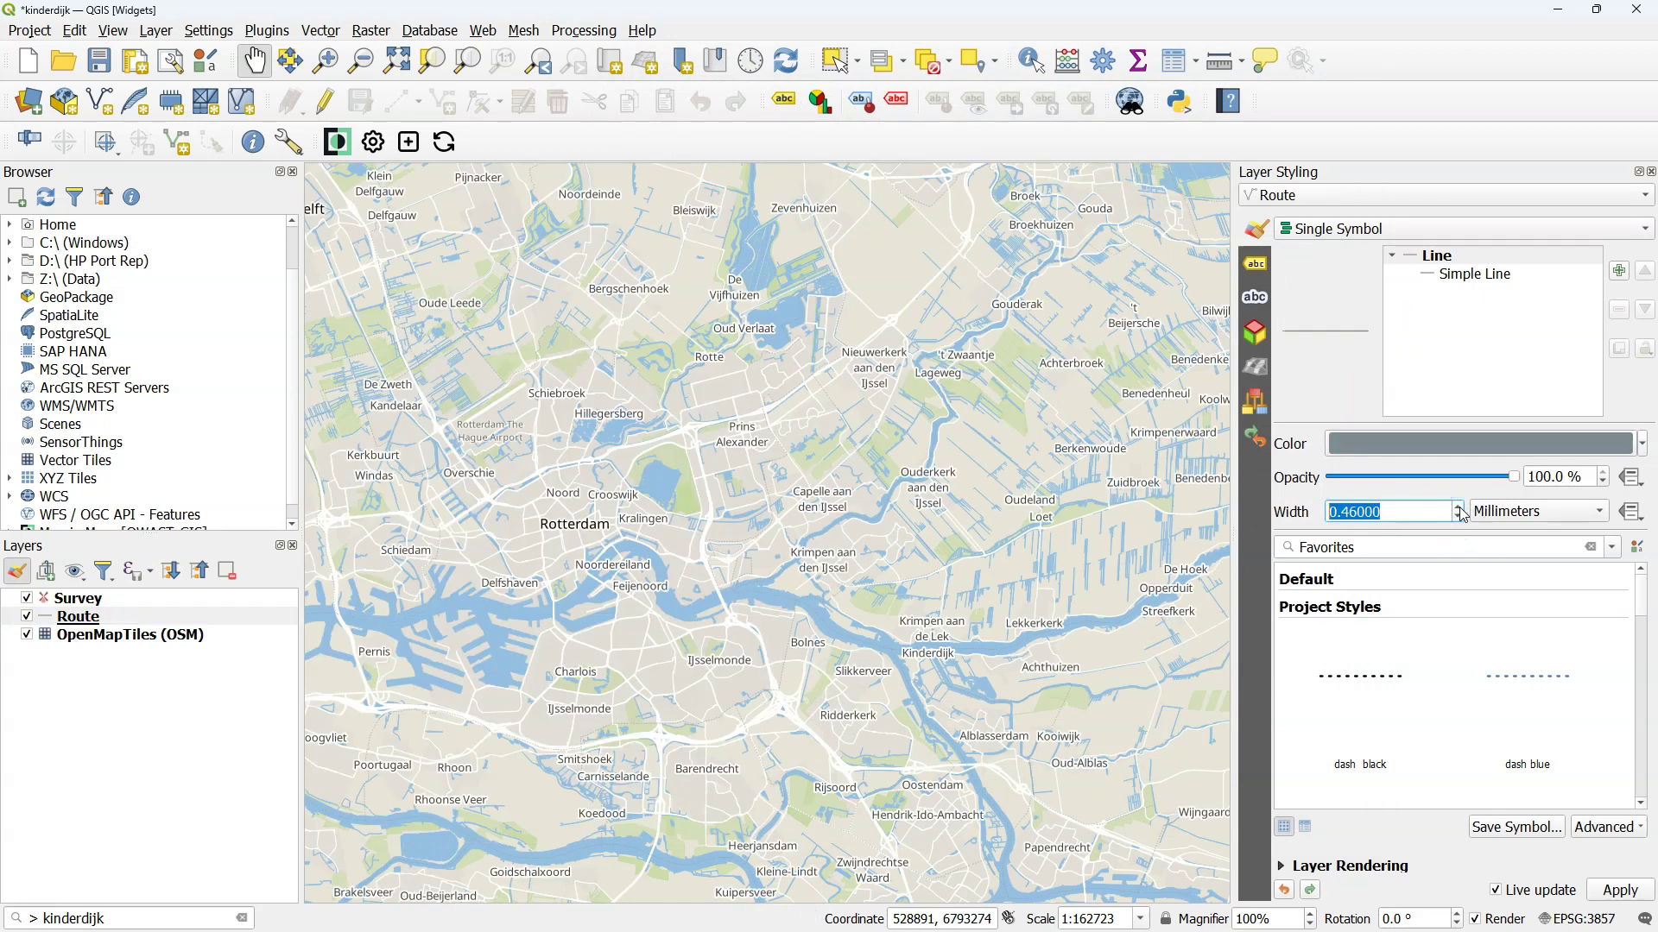
pyautogui.click(1459, 509)
pyautogui.scroll(-5, 1634, 723)
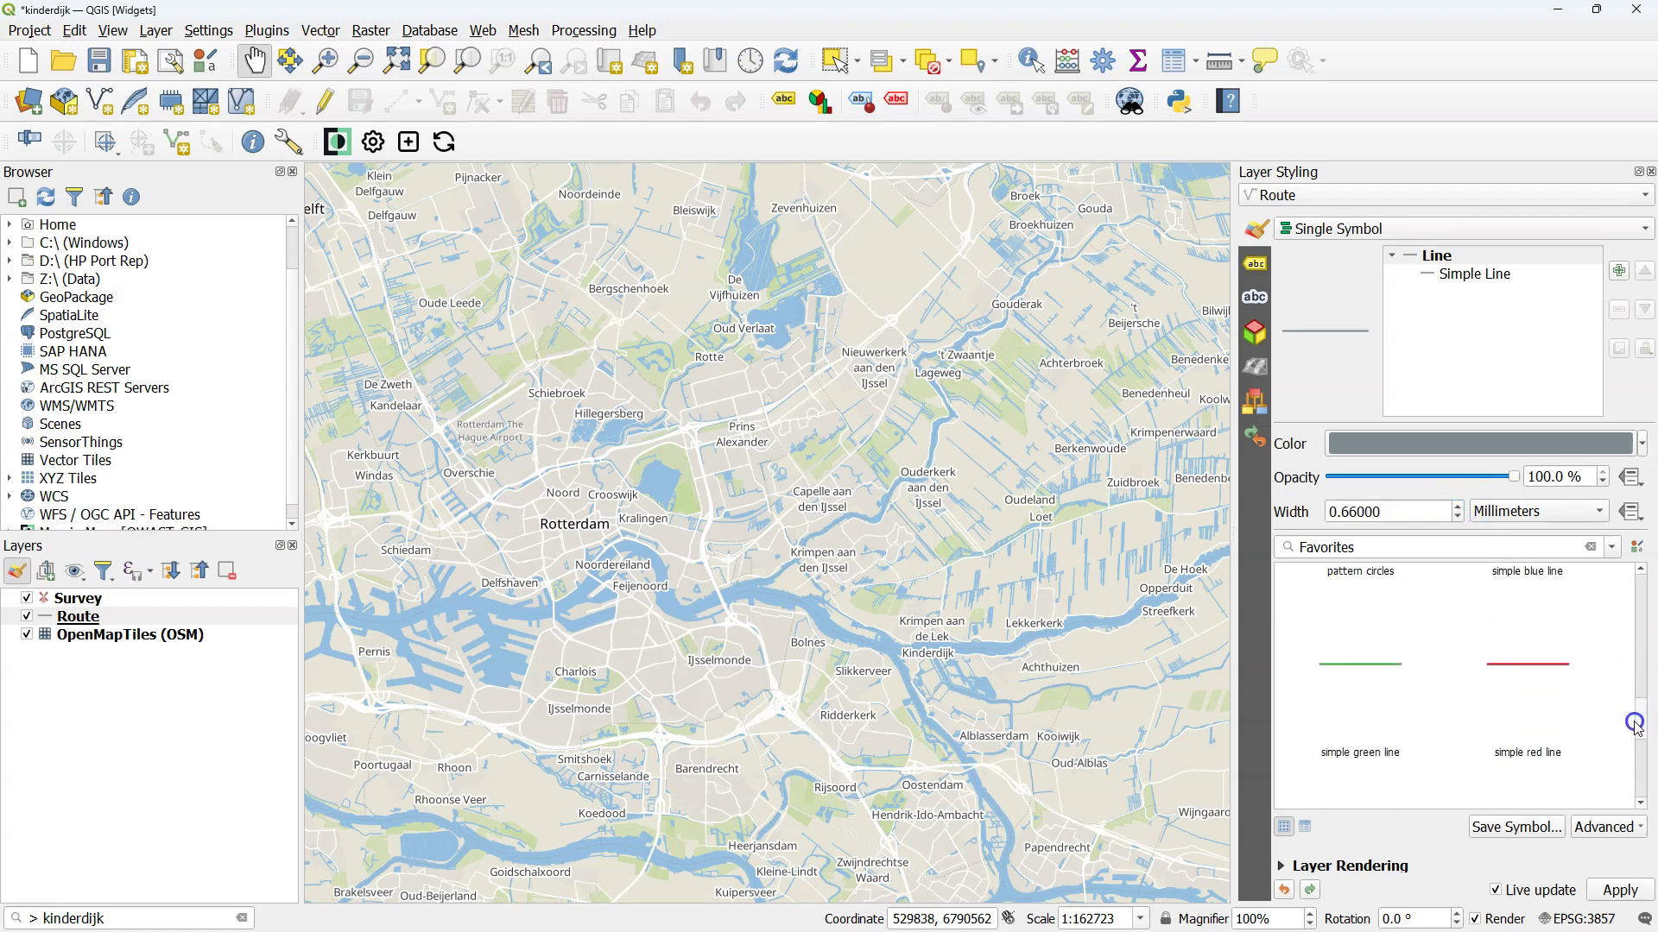
pyautogui.click(1527, 665)
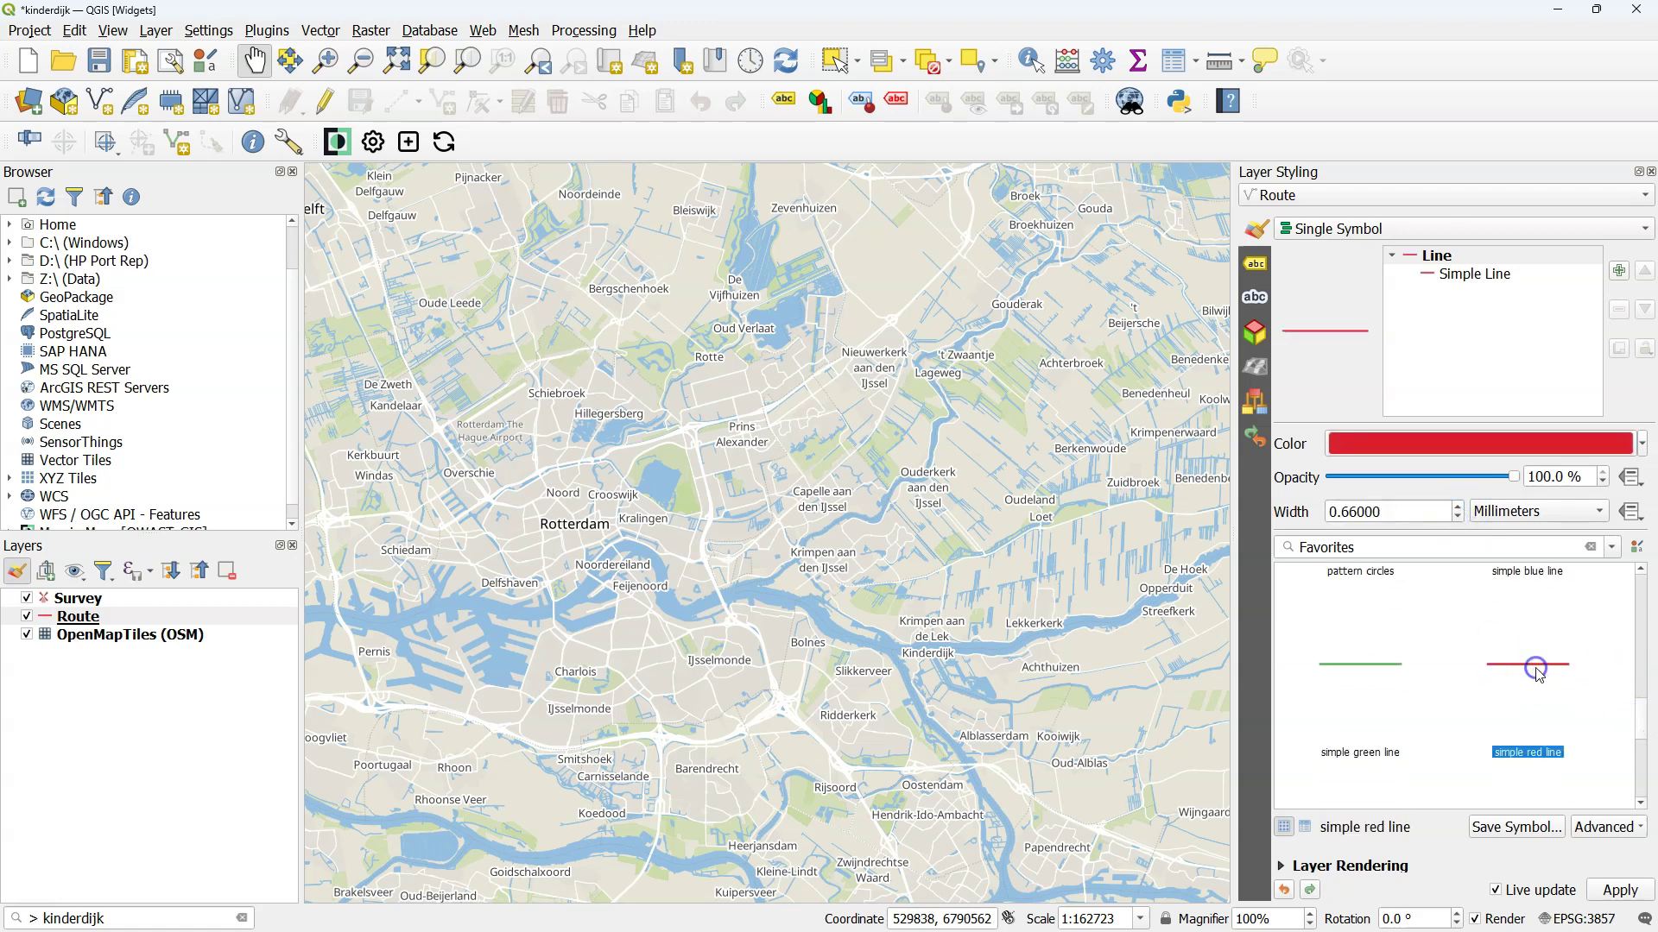
pyautogui.click(100, 62)
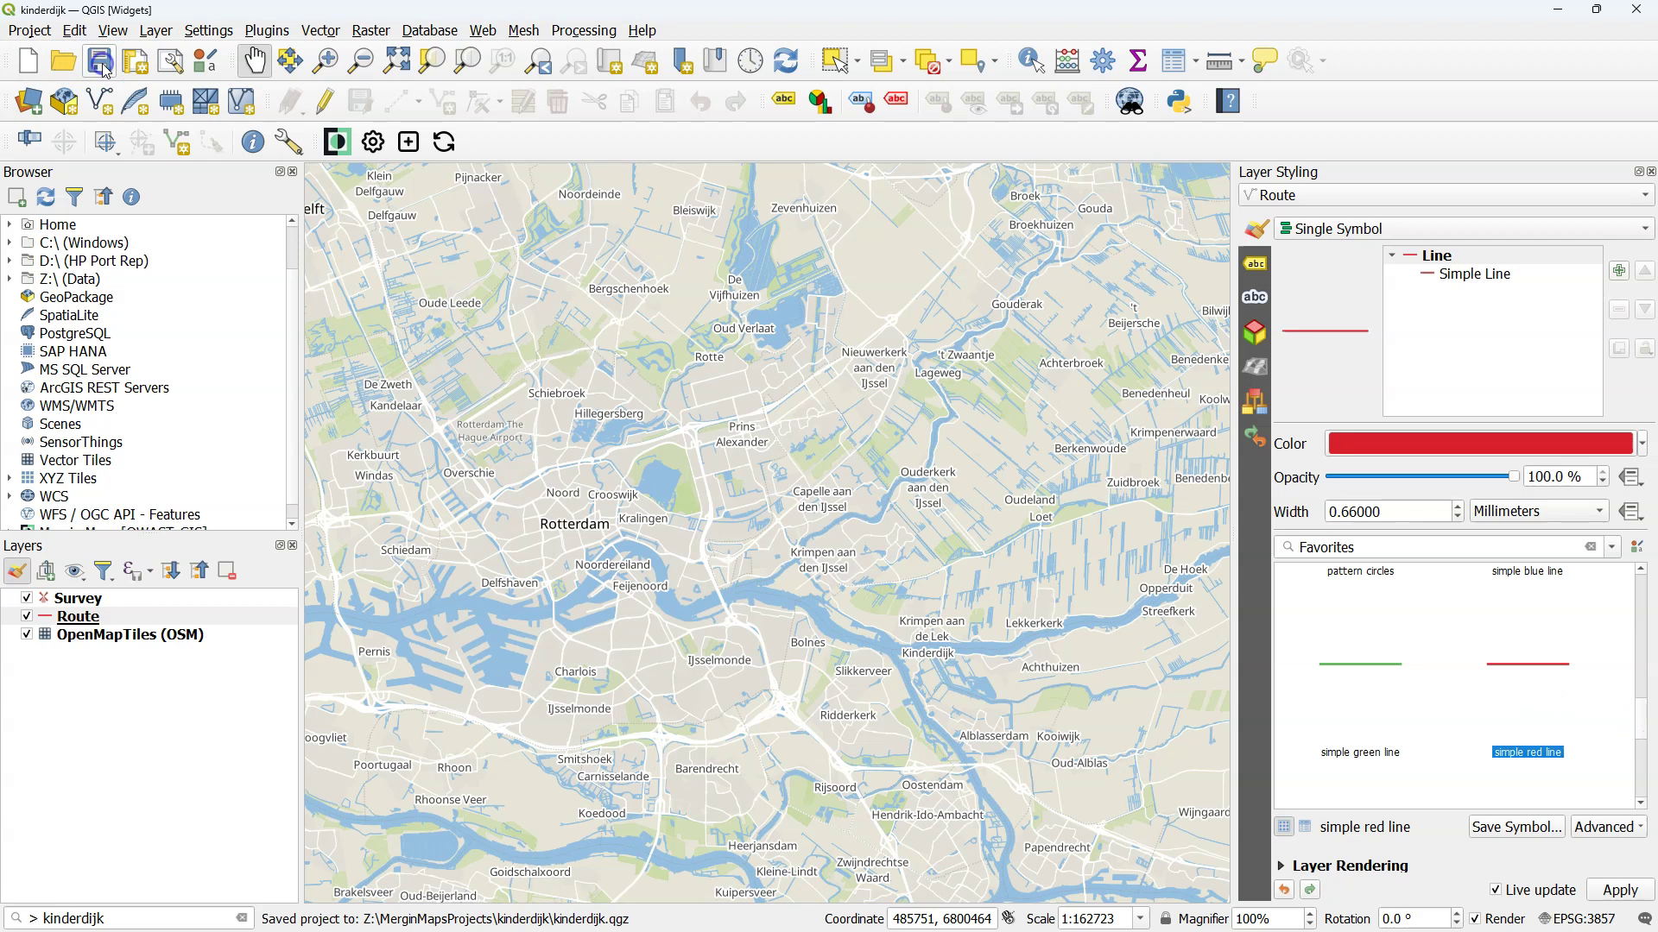
# Synchronize the kinderdijk project with Mergin Maps.
pyautogui.press('Up')
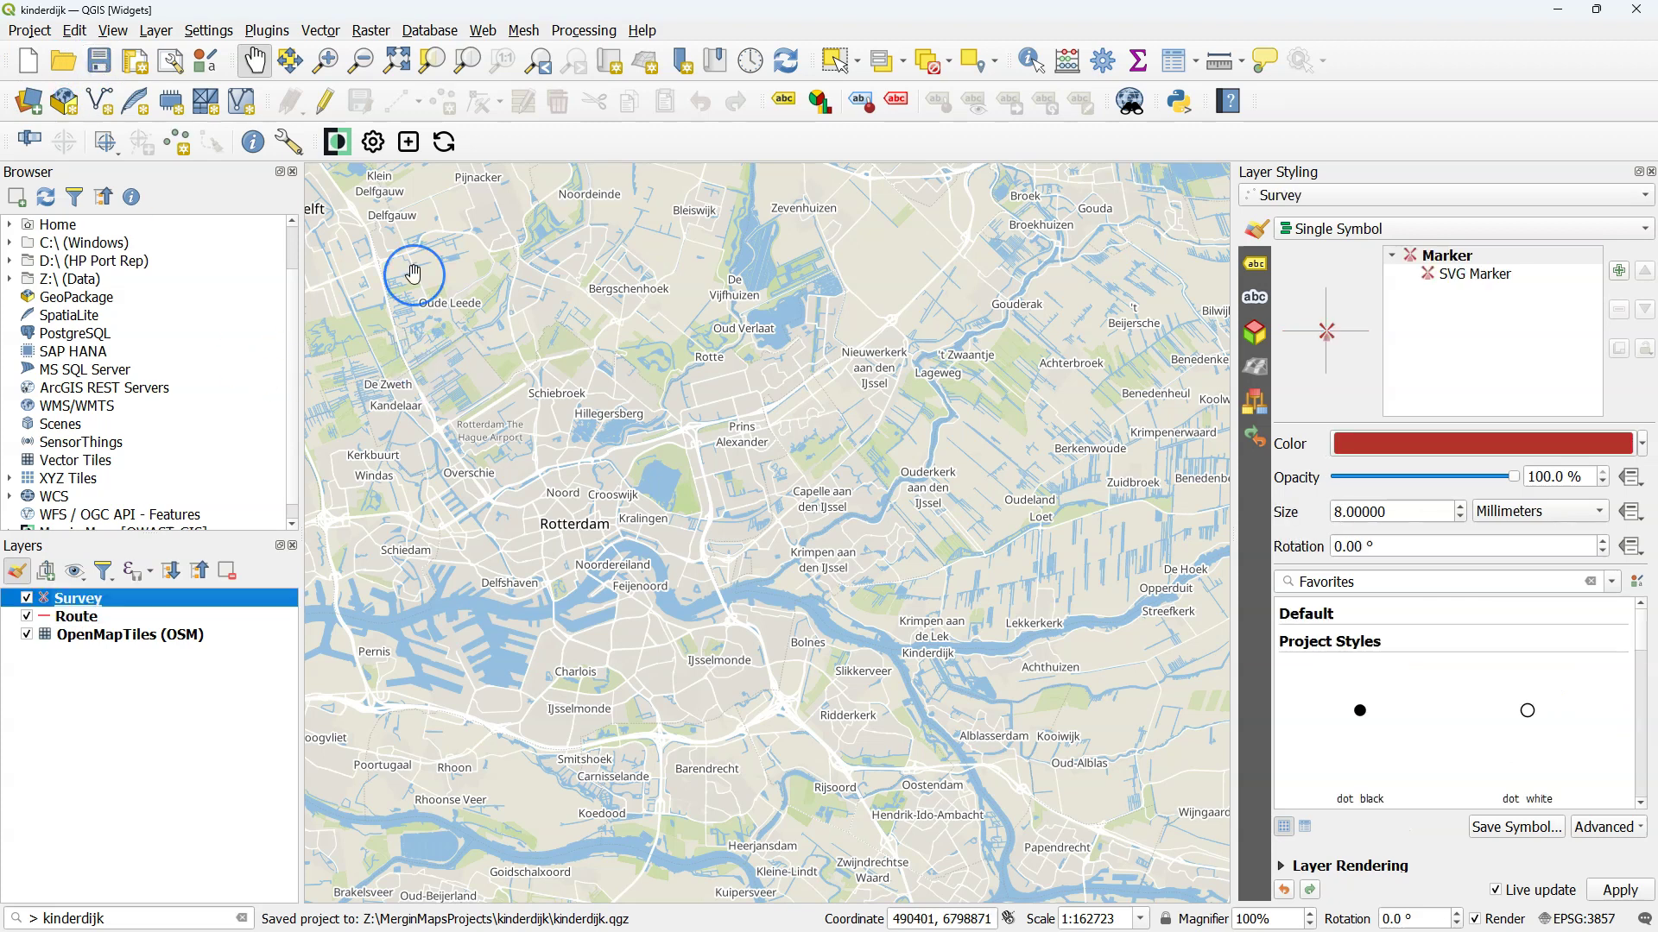
pyautogui.click(445, 142)
pyautogui.click(934, 602)
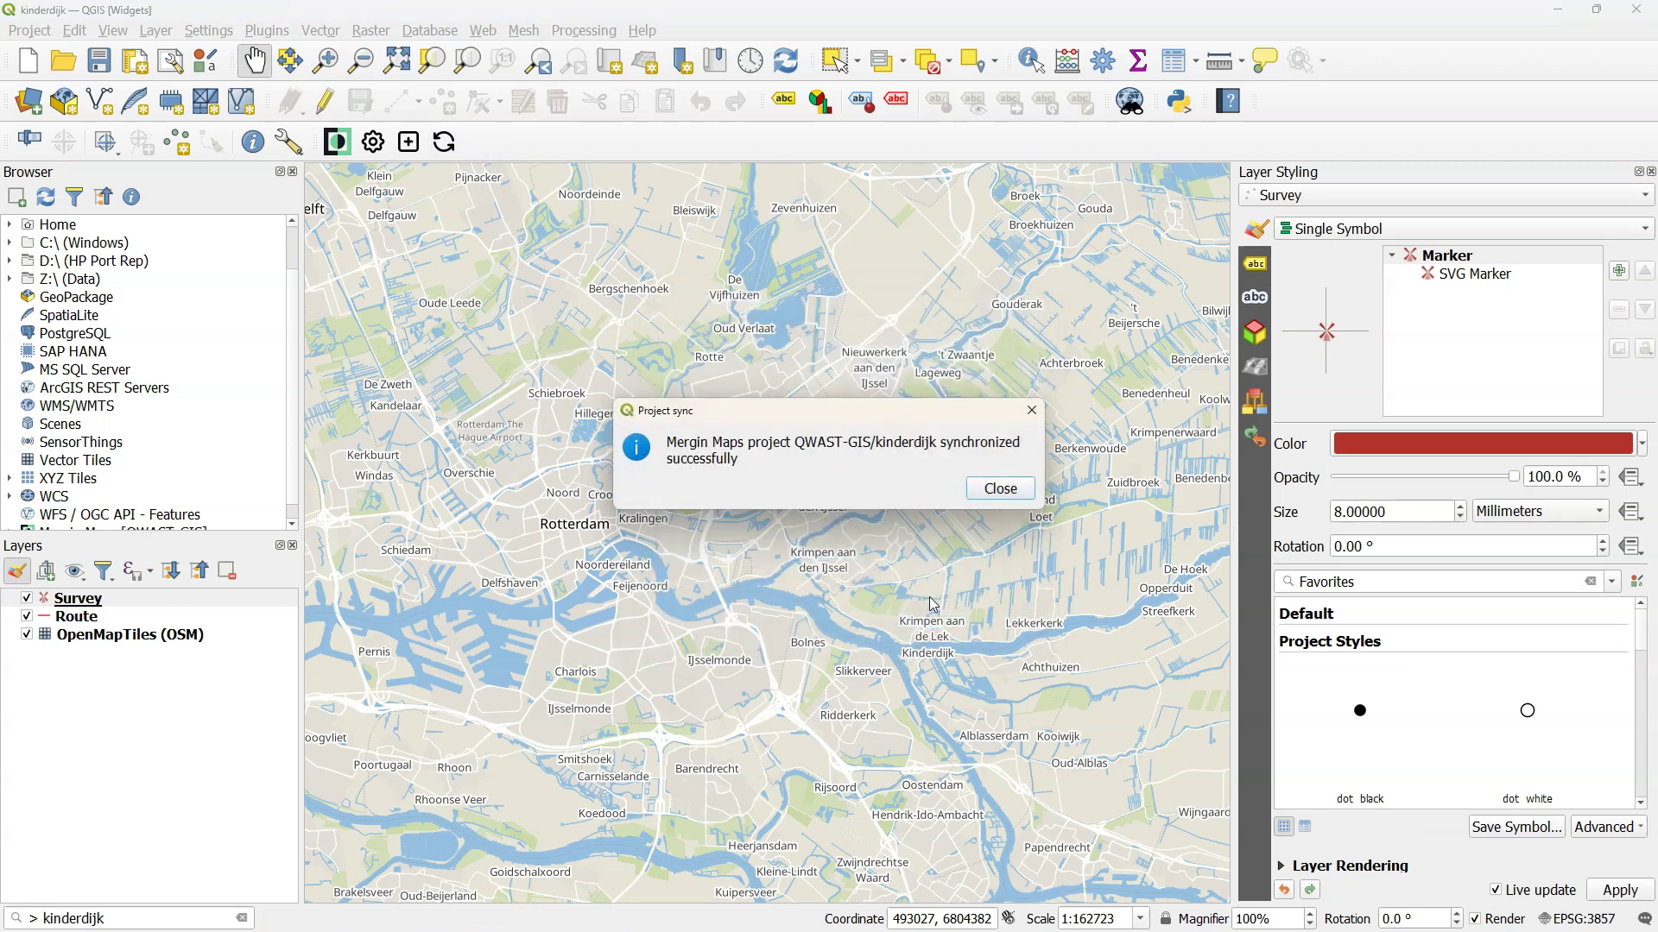
pyautogui.click(1000, 488)
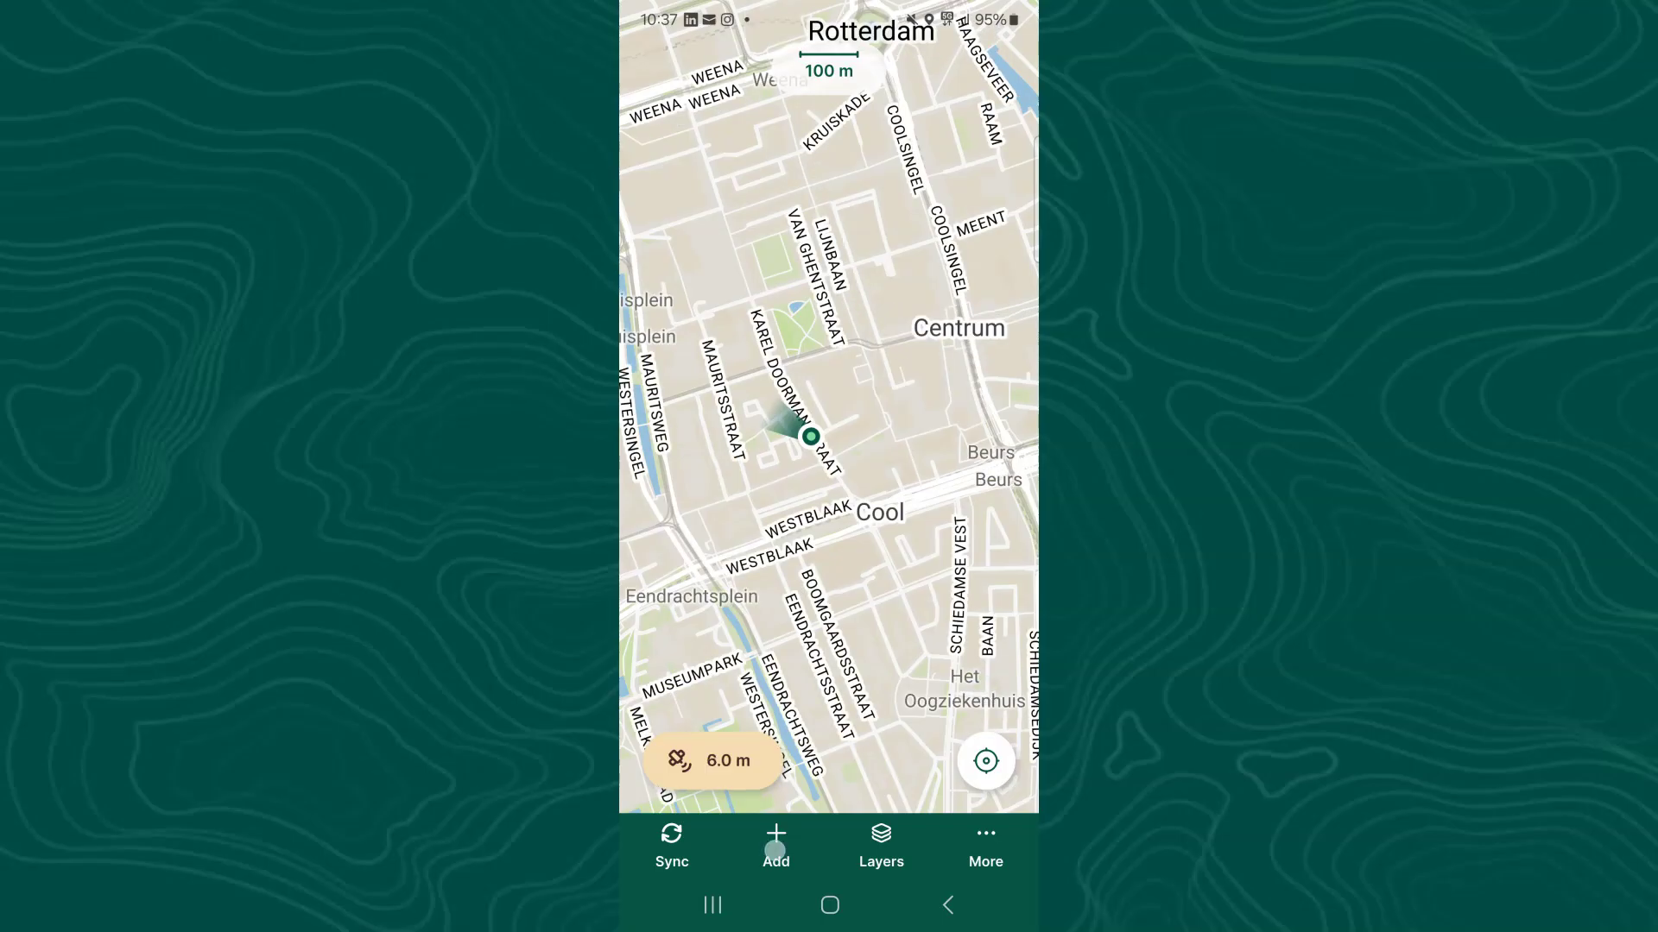
# Stream-record a new Route line through central Rotterdam to the riverside and open its form.
pyautogui.click(776, 846)
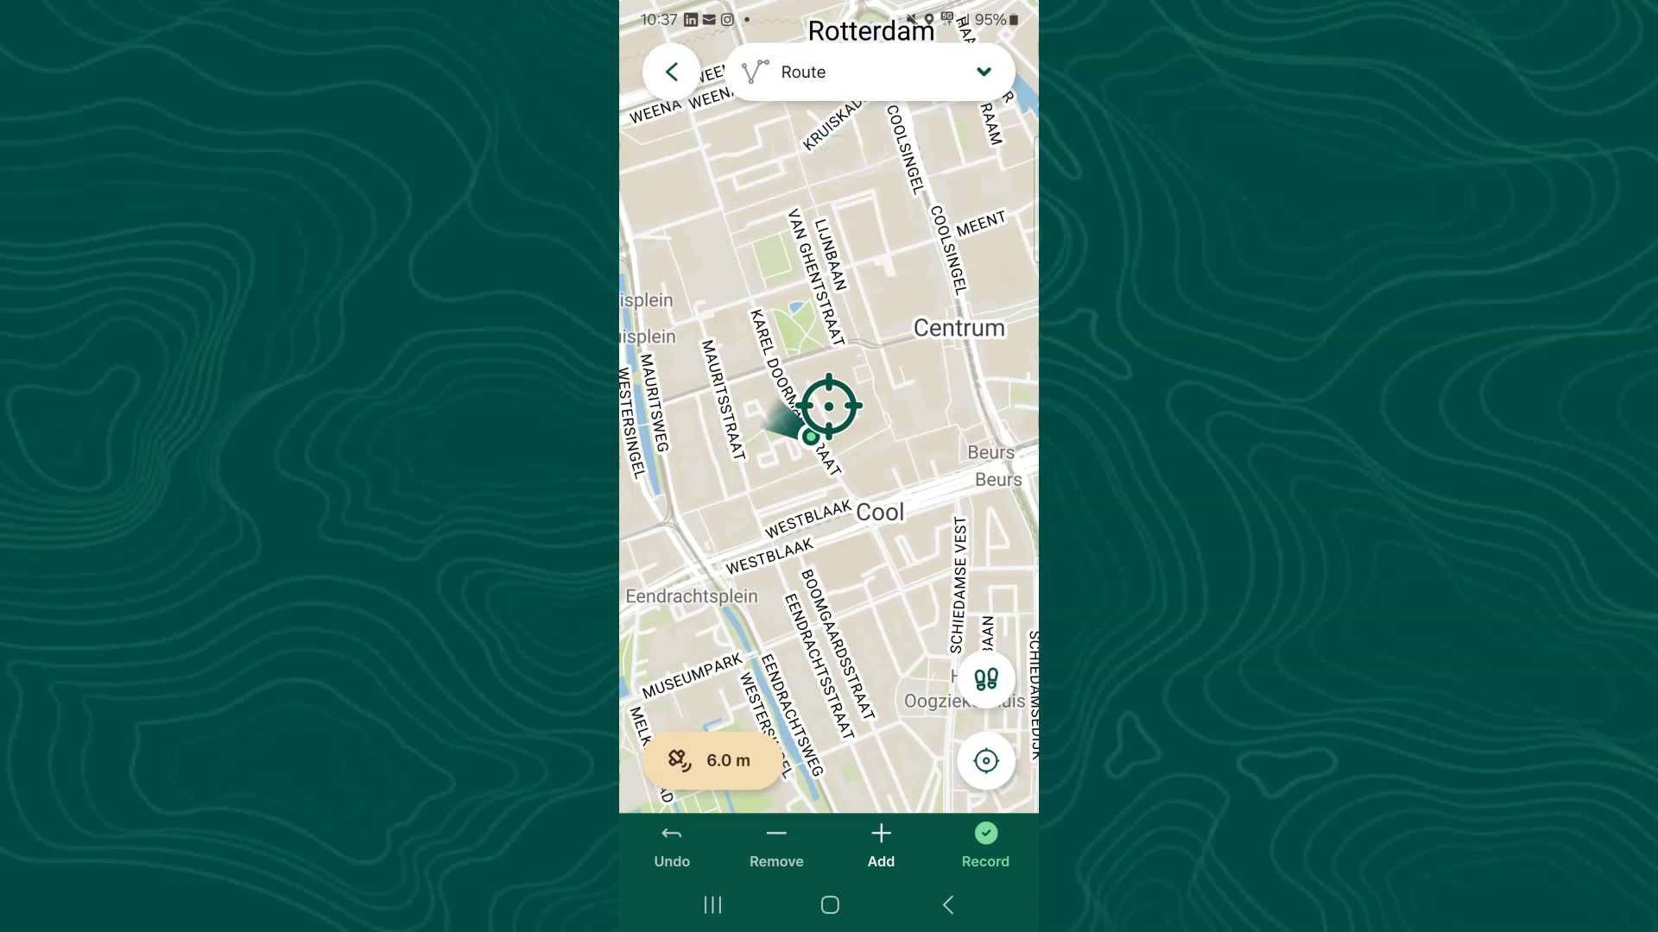
pyautogui.click(872, 71)
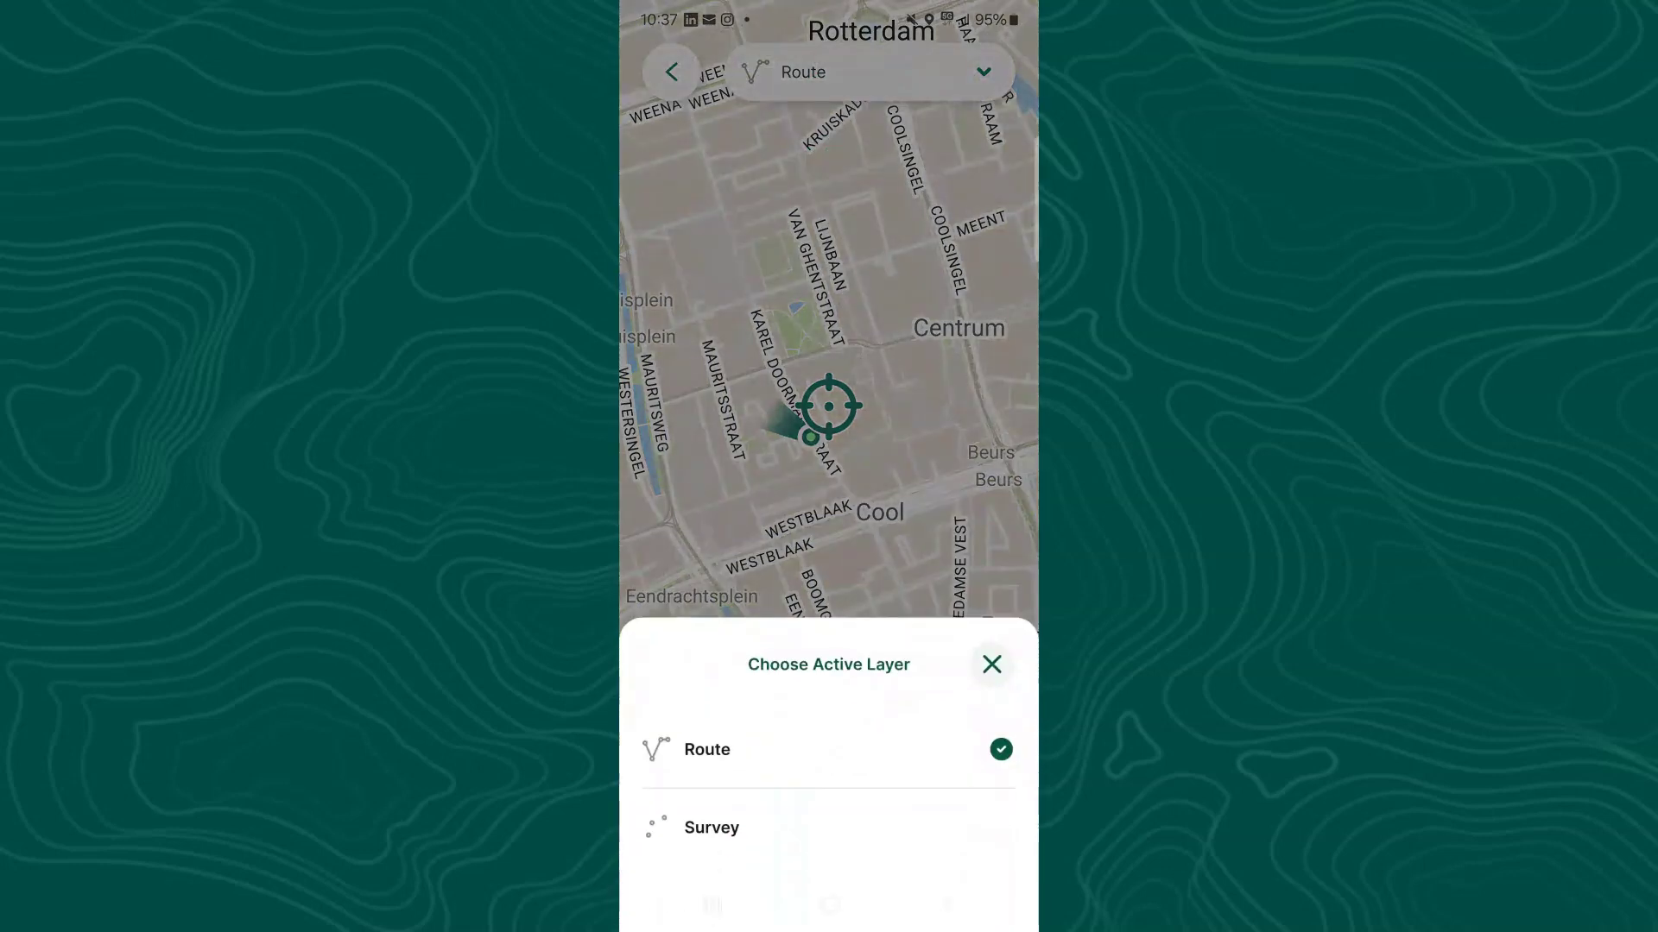
pyautogui.click(769, 748)
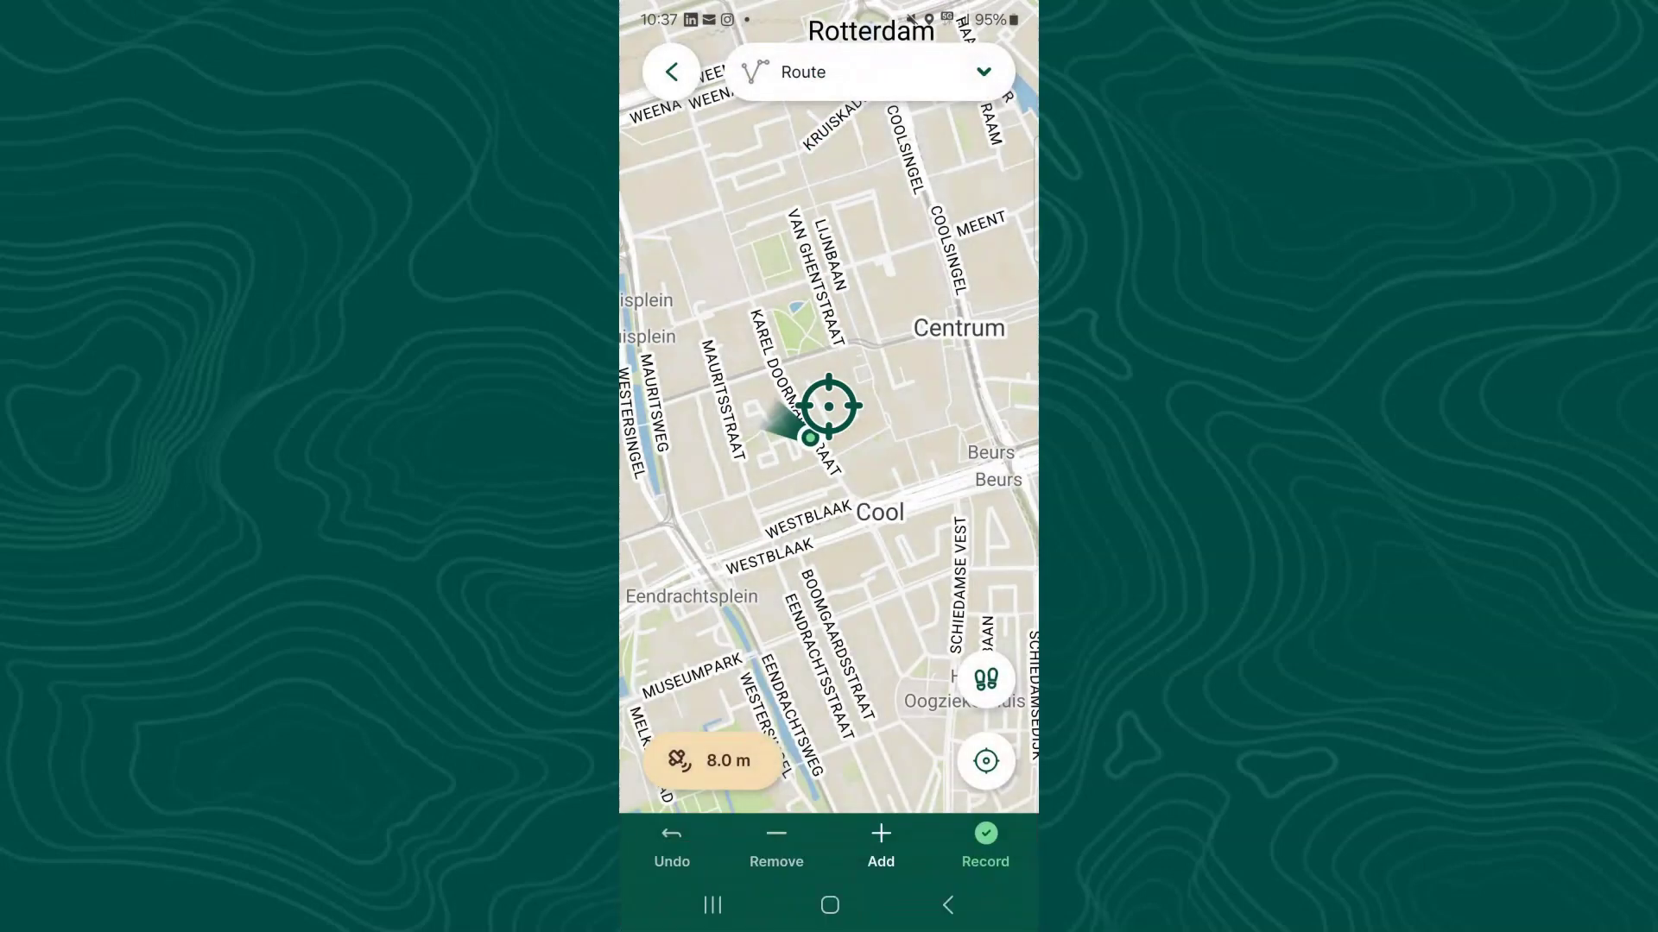
pyautogui.click(985, 678)
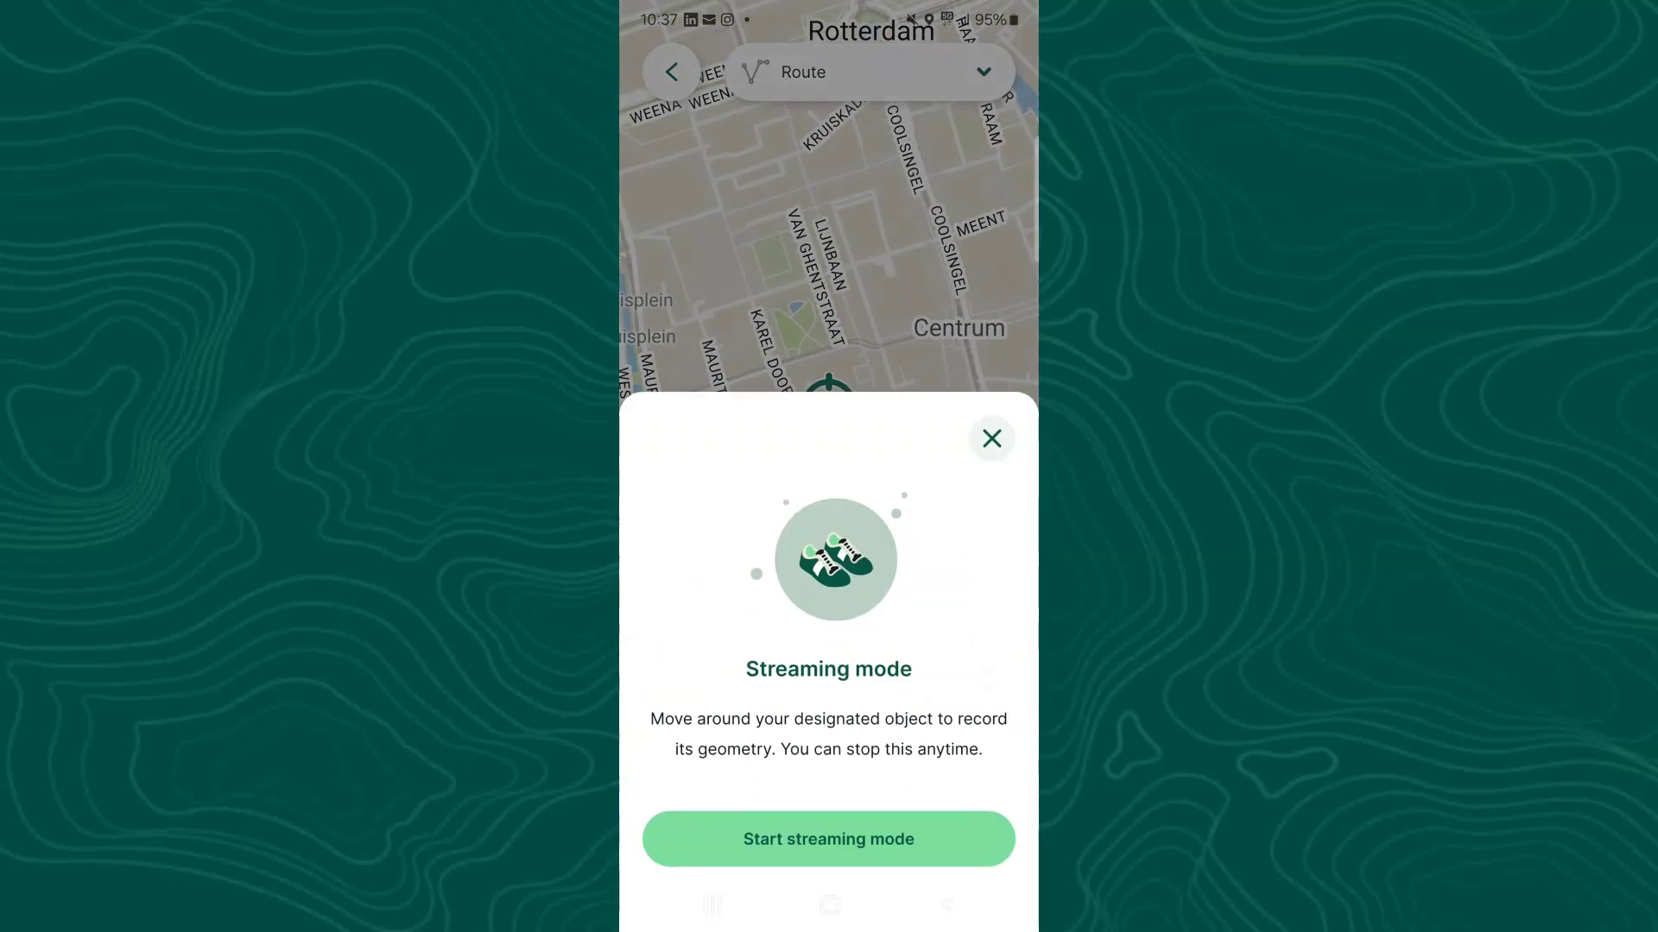
pyautogui.click(858, 839)
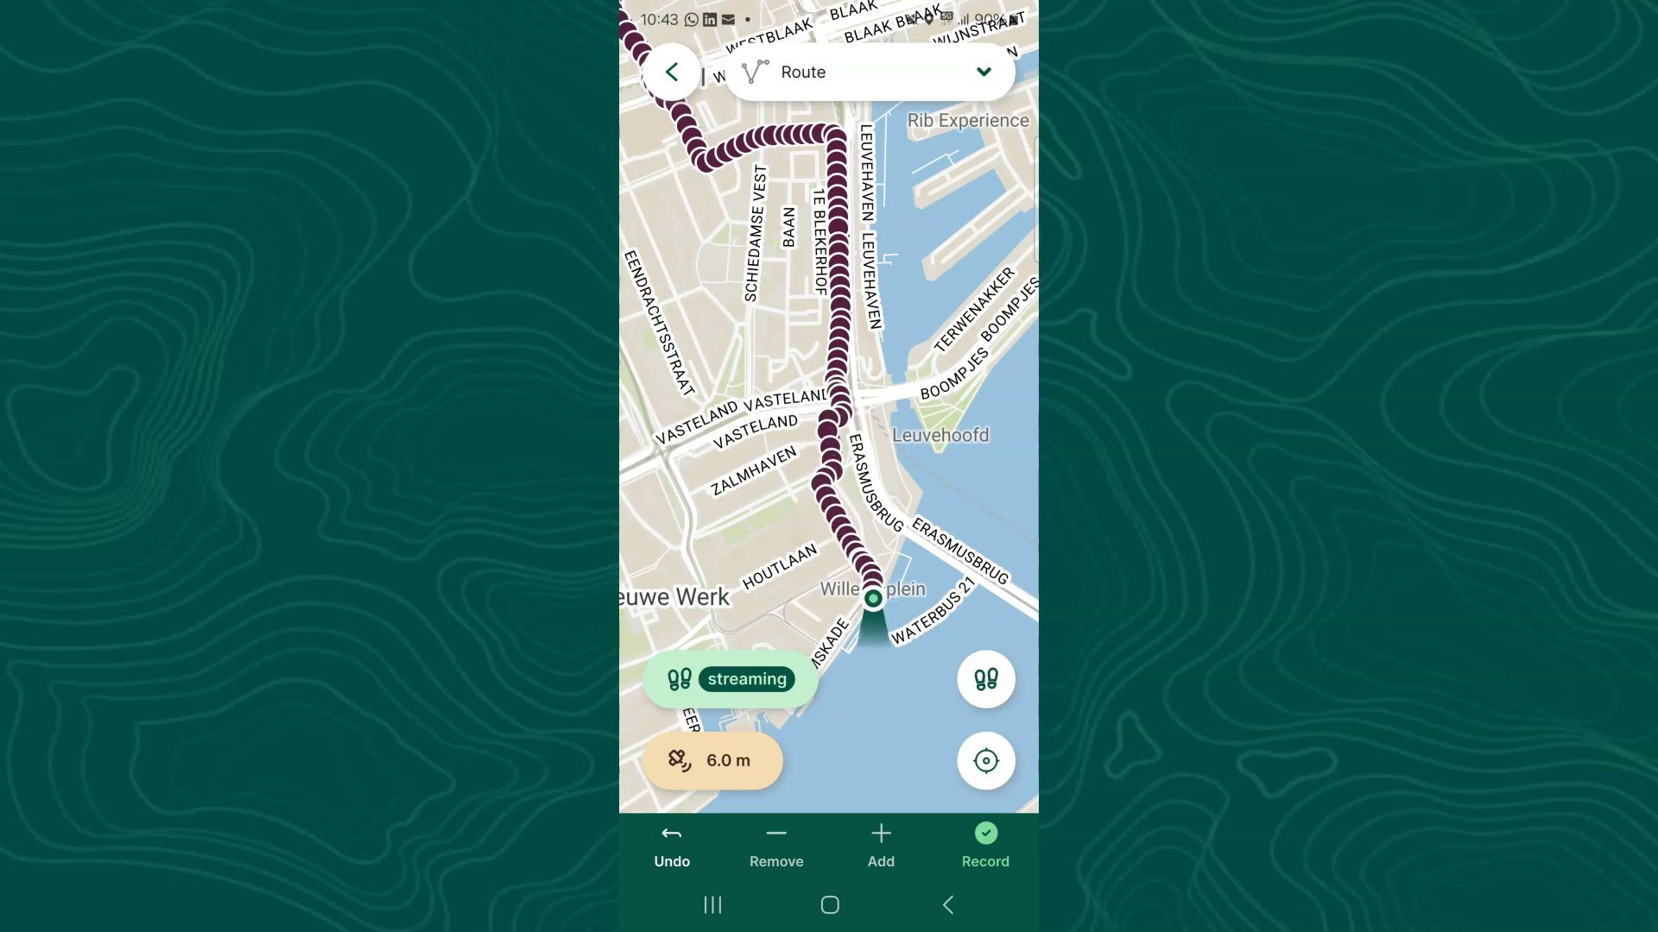
pyautogui.click(730, 680)
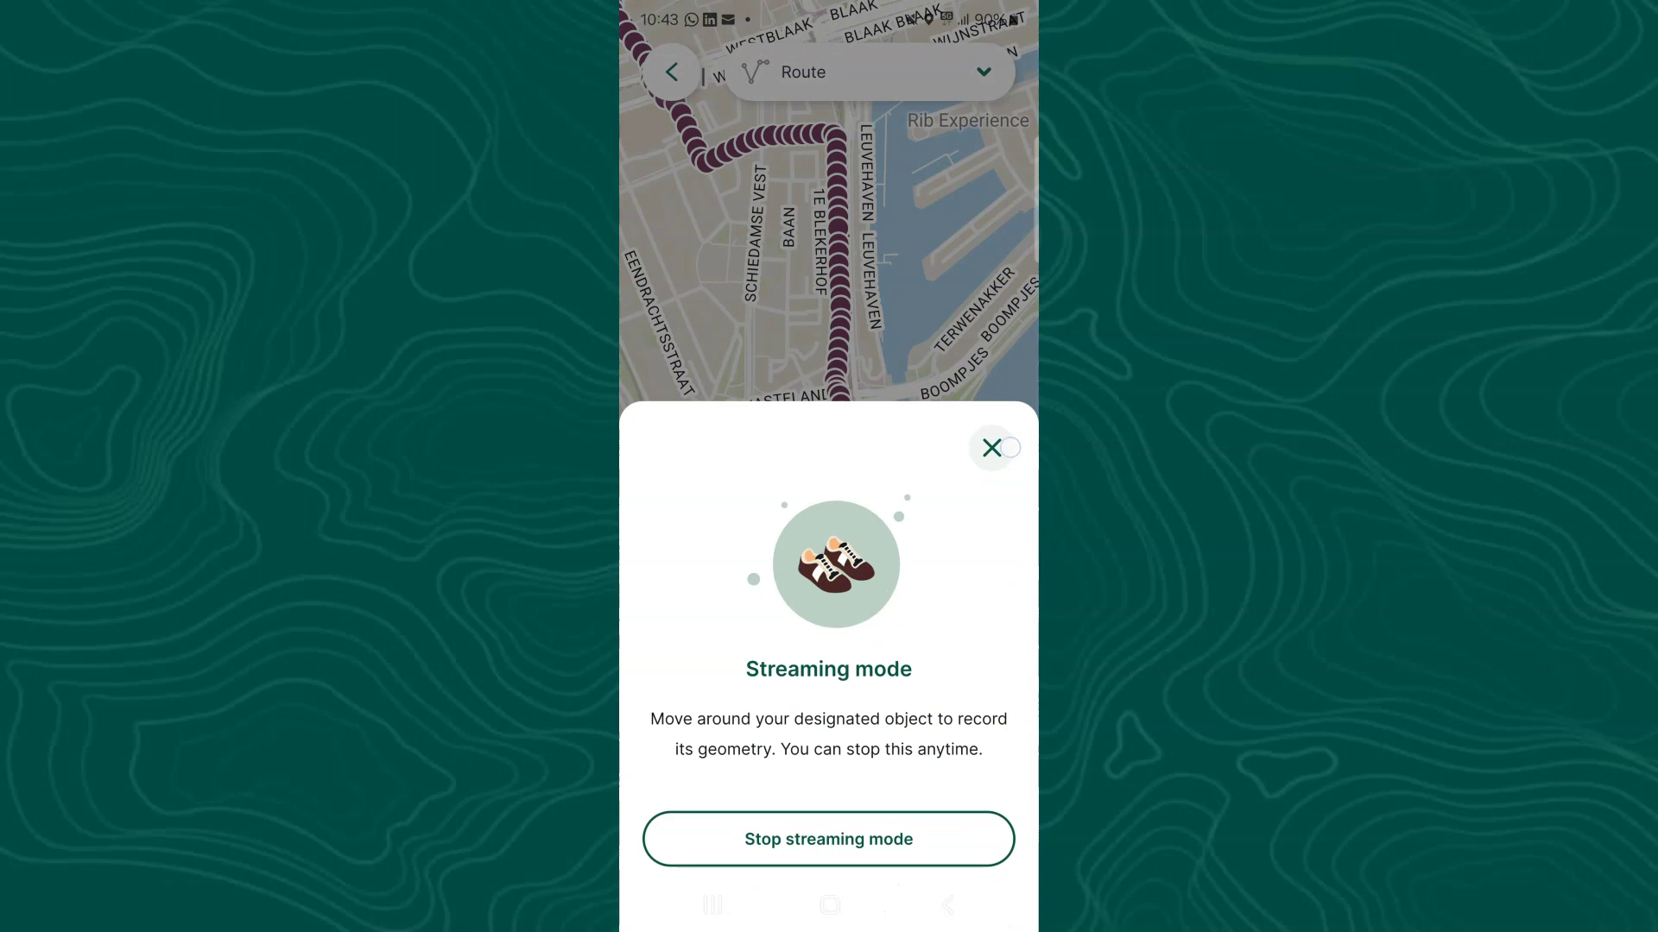
pyautogui.click(1008, 447)
pyautogui.click(985, 835)
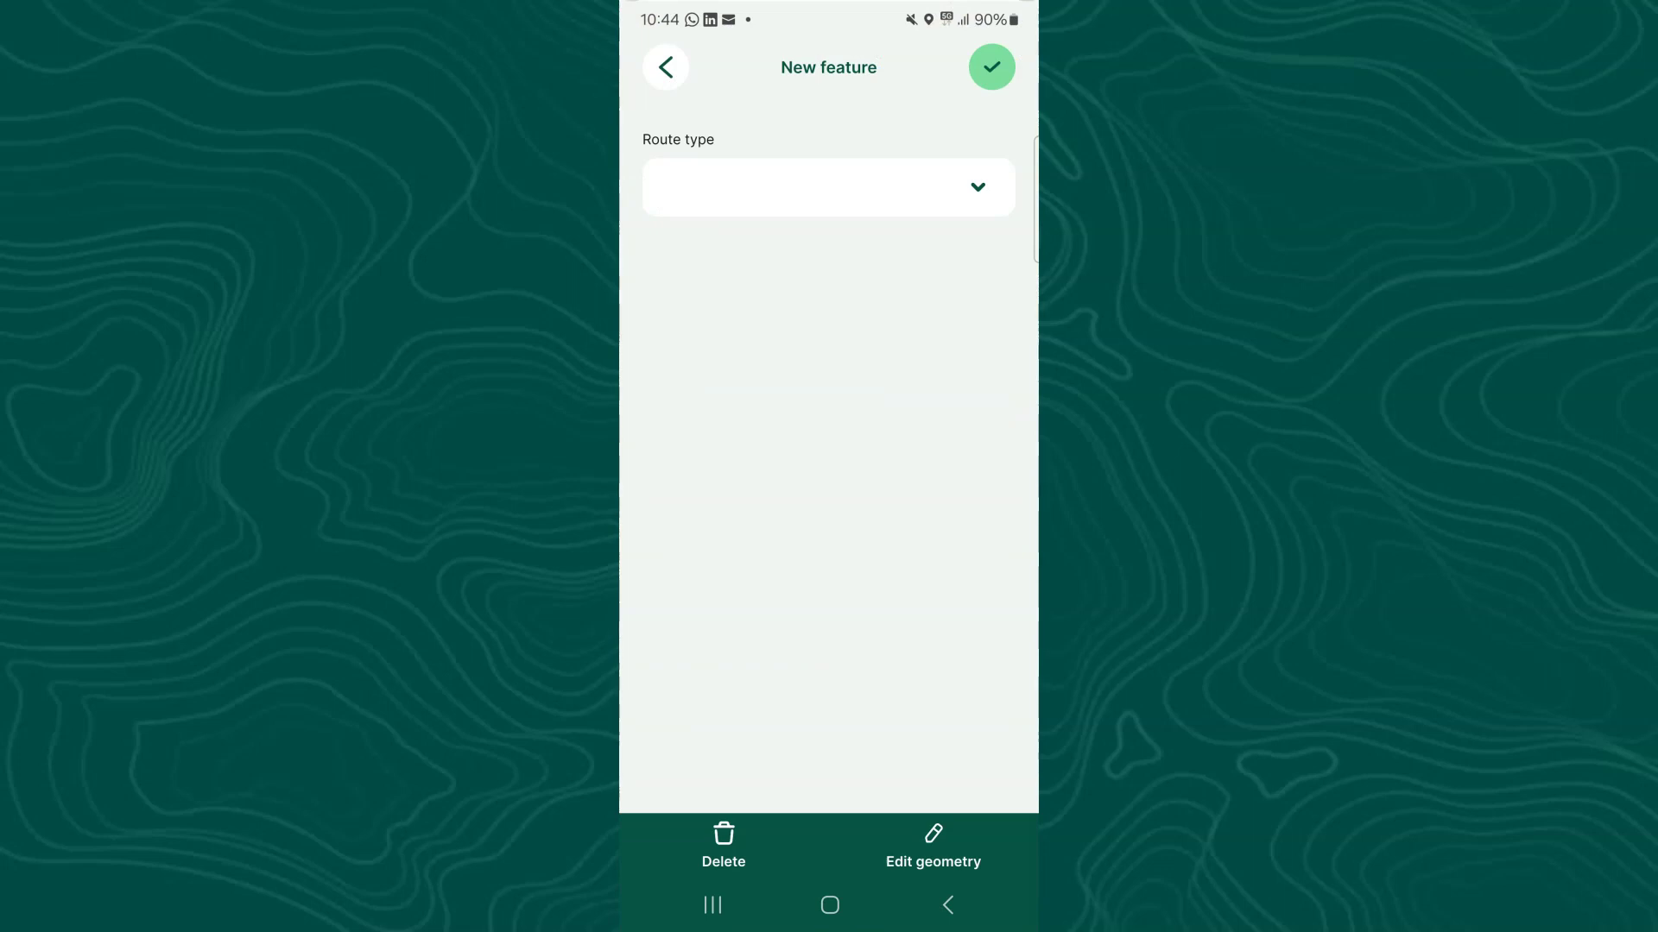
# Set Route type to Bicycle and save the streamed route feature.
pyautogui.moveTo(835, 180); pyautogui.dragTo(835, 318)
pyautogui.click(977, 171)
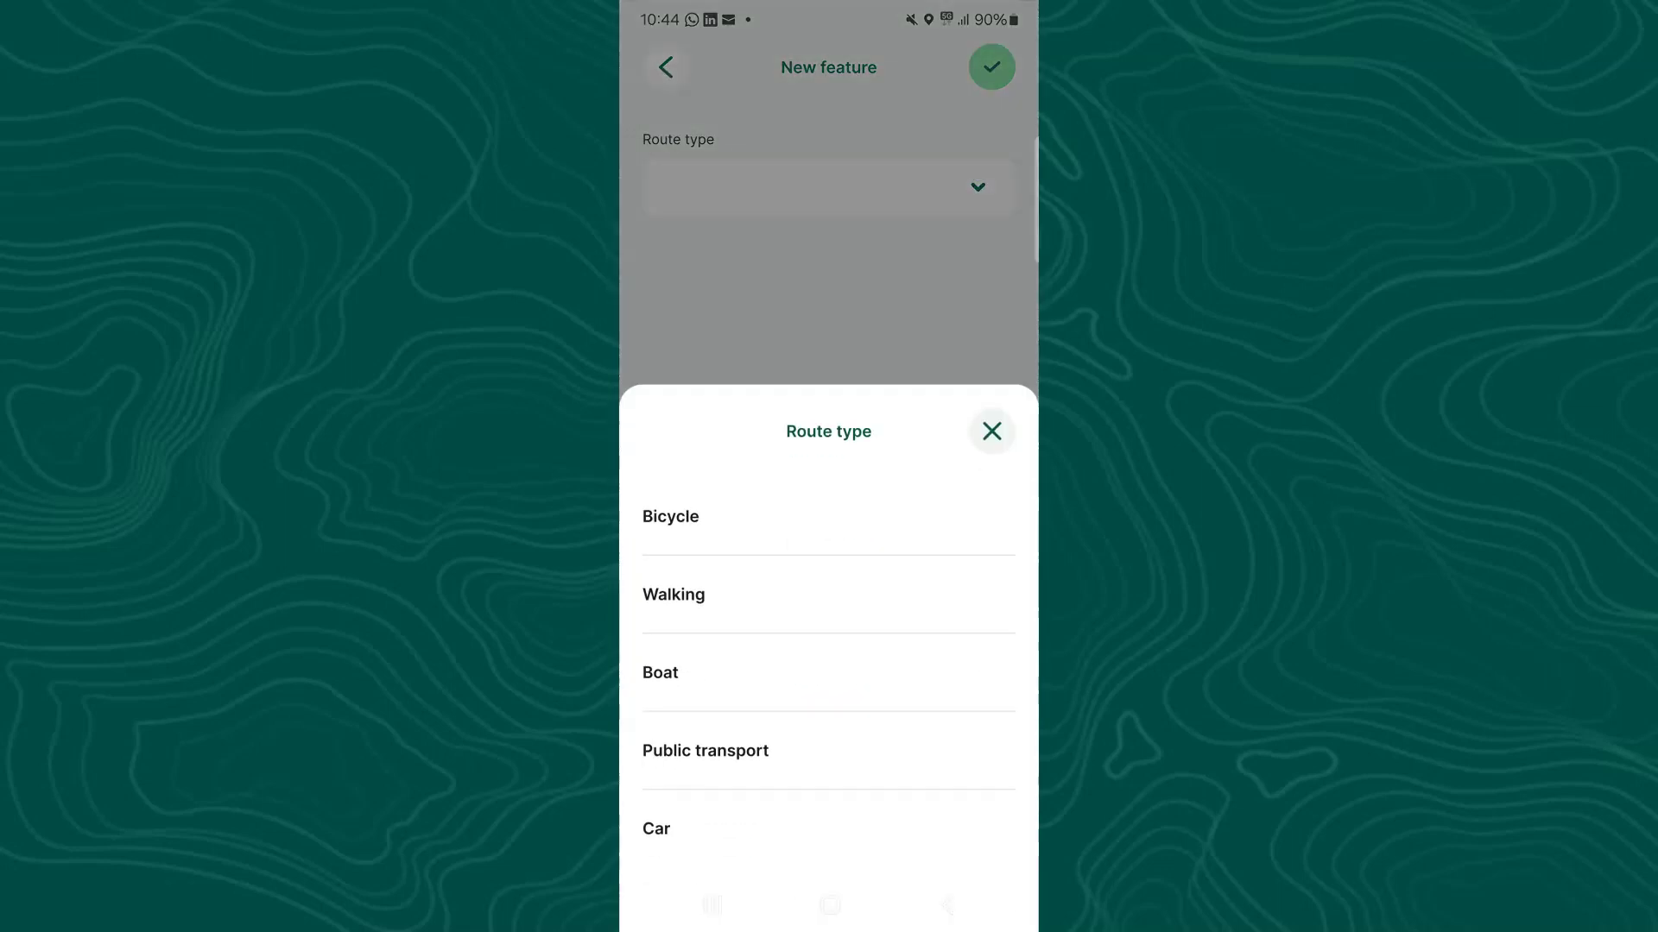
pyautogui.click(670, 516)
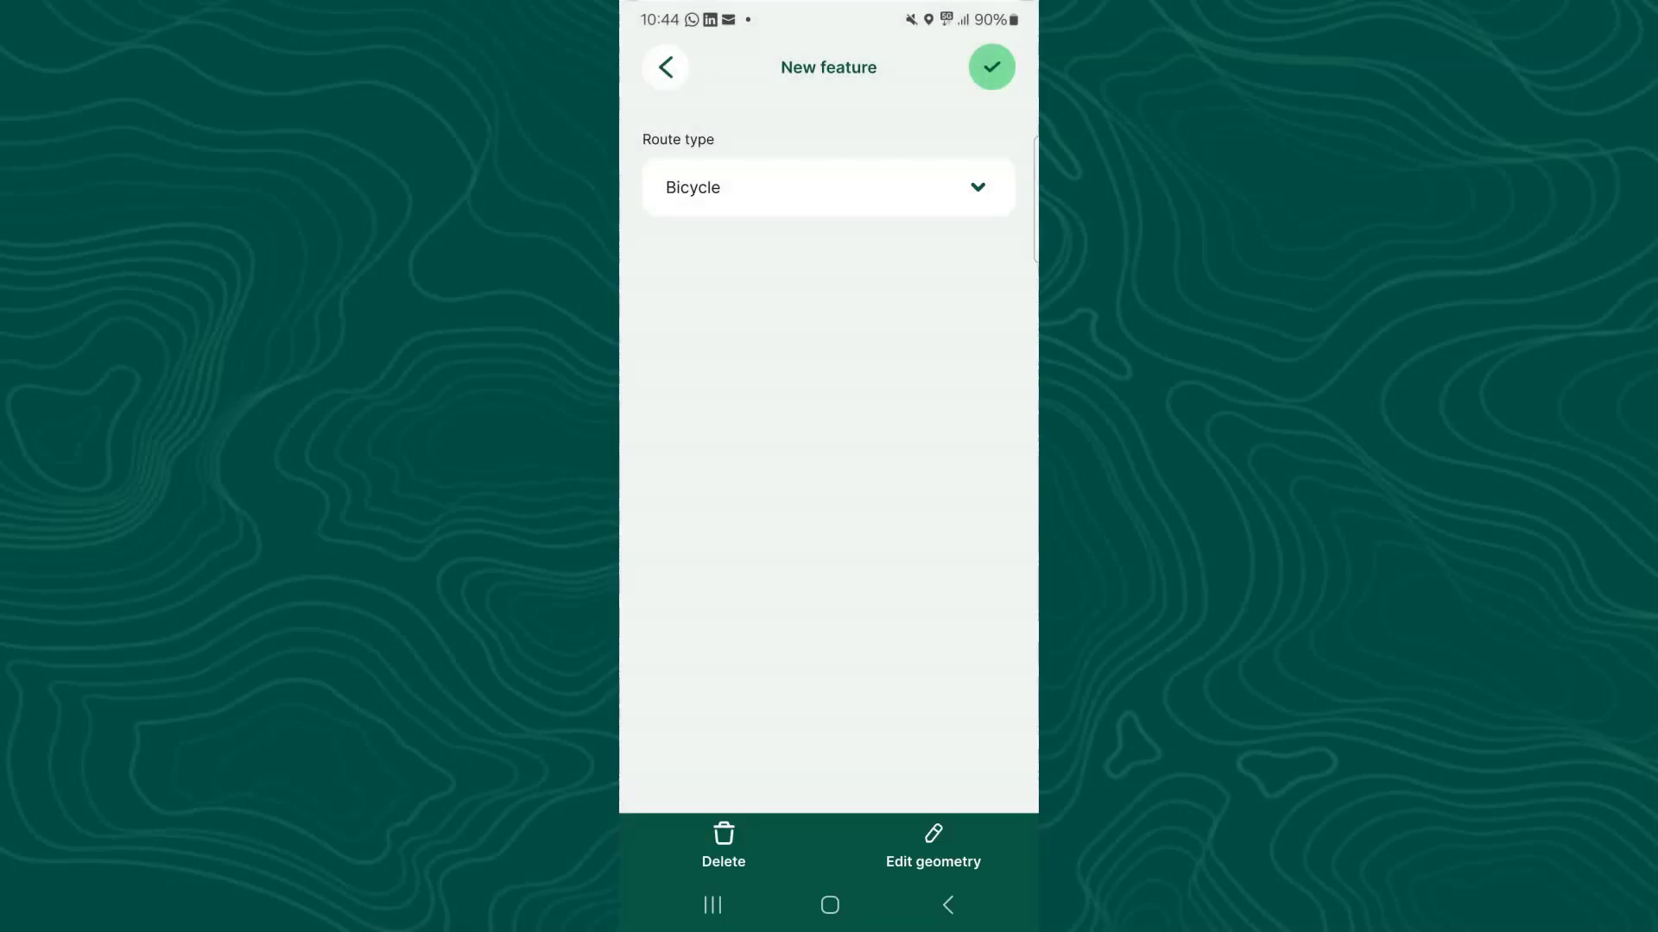
pyautogui.click(991, 67)
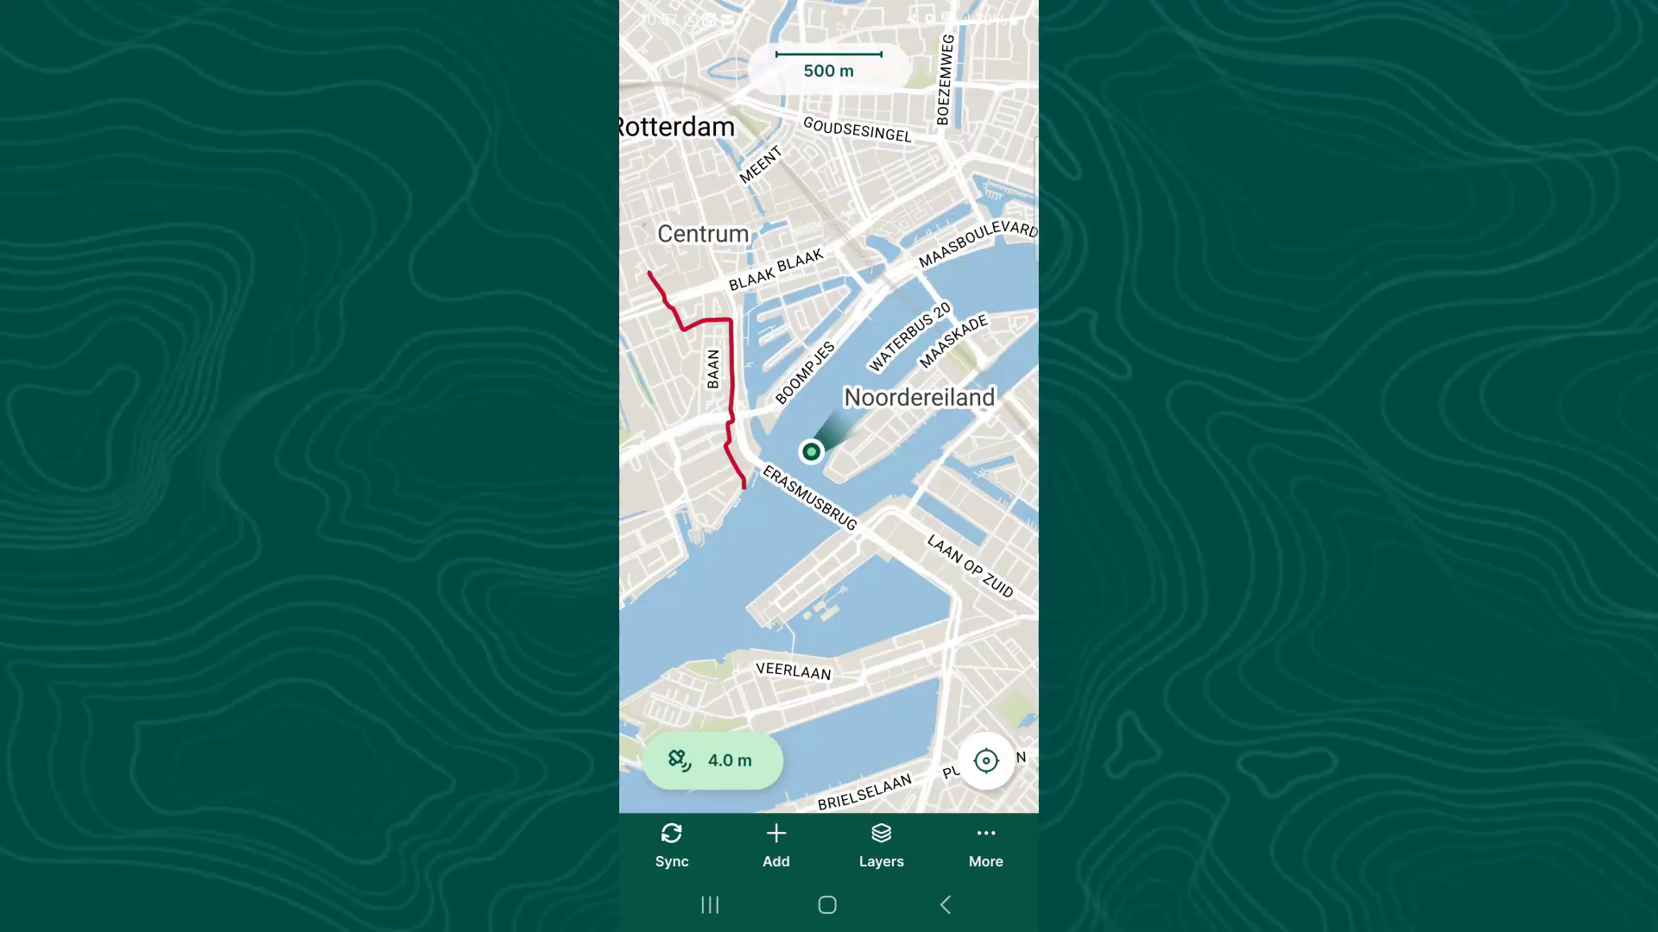
# Start a new Route feature recorded in streaming mode from live GPS positions.
pyautogui.click(776, 841)
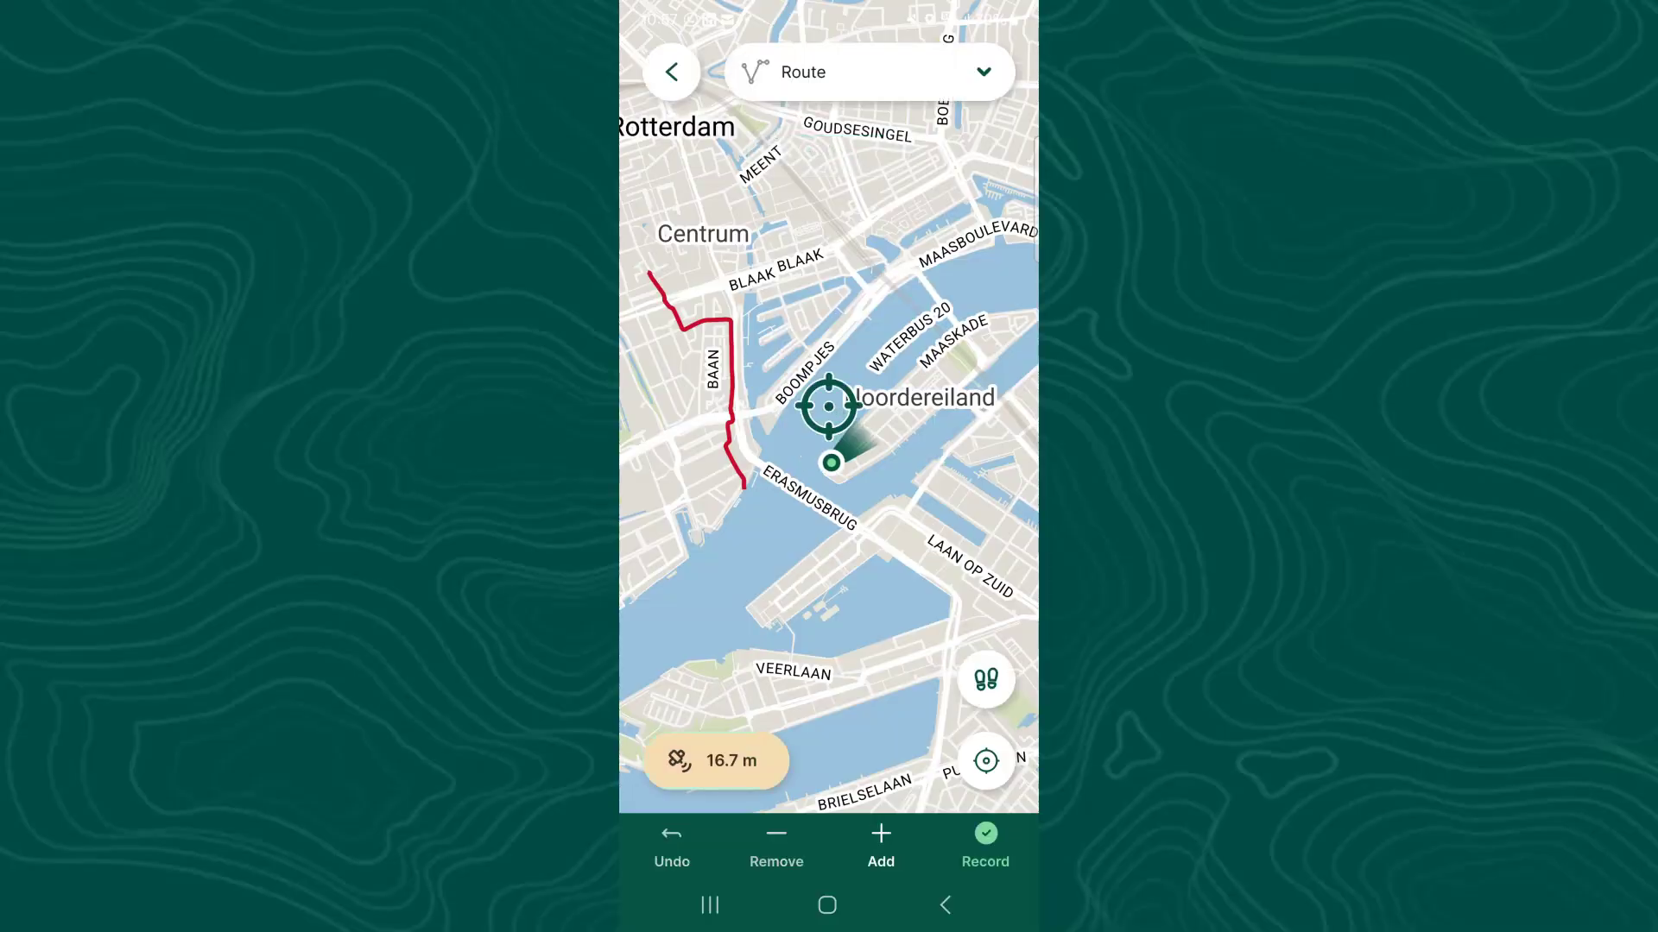
pyautogui.click(985, 680)
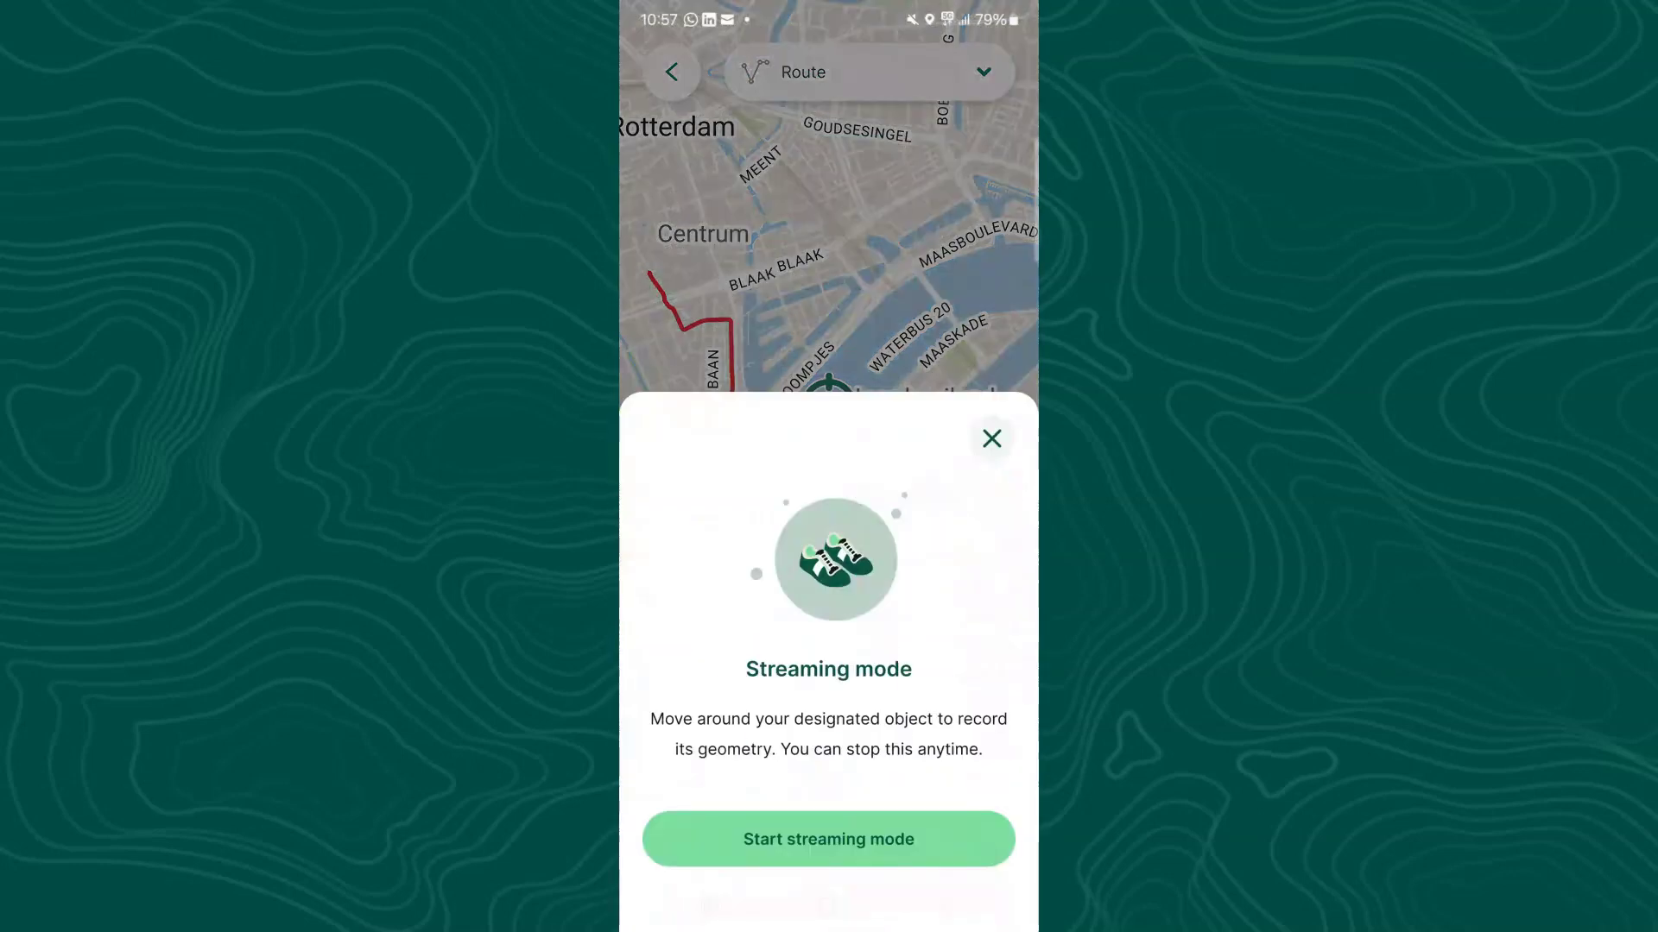
pyautogui.click(828, 839)
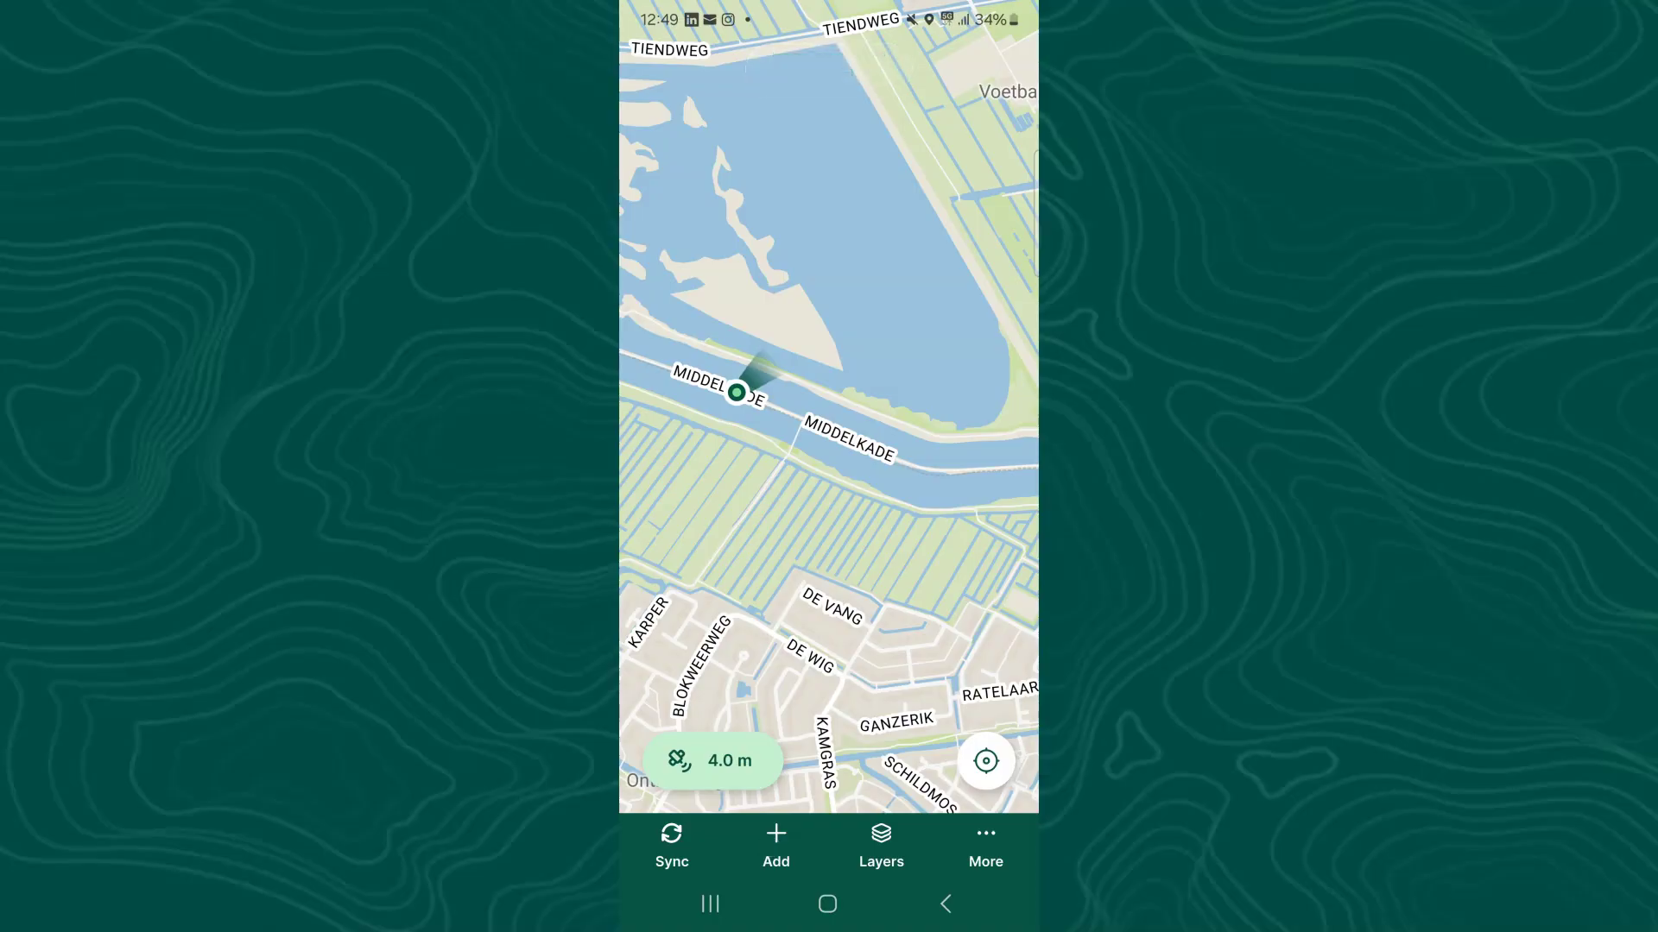
# Stream-record a route along the canal at Kinderdijk, then stop streaming and finish the line.
pyautogui.click(775, 846)
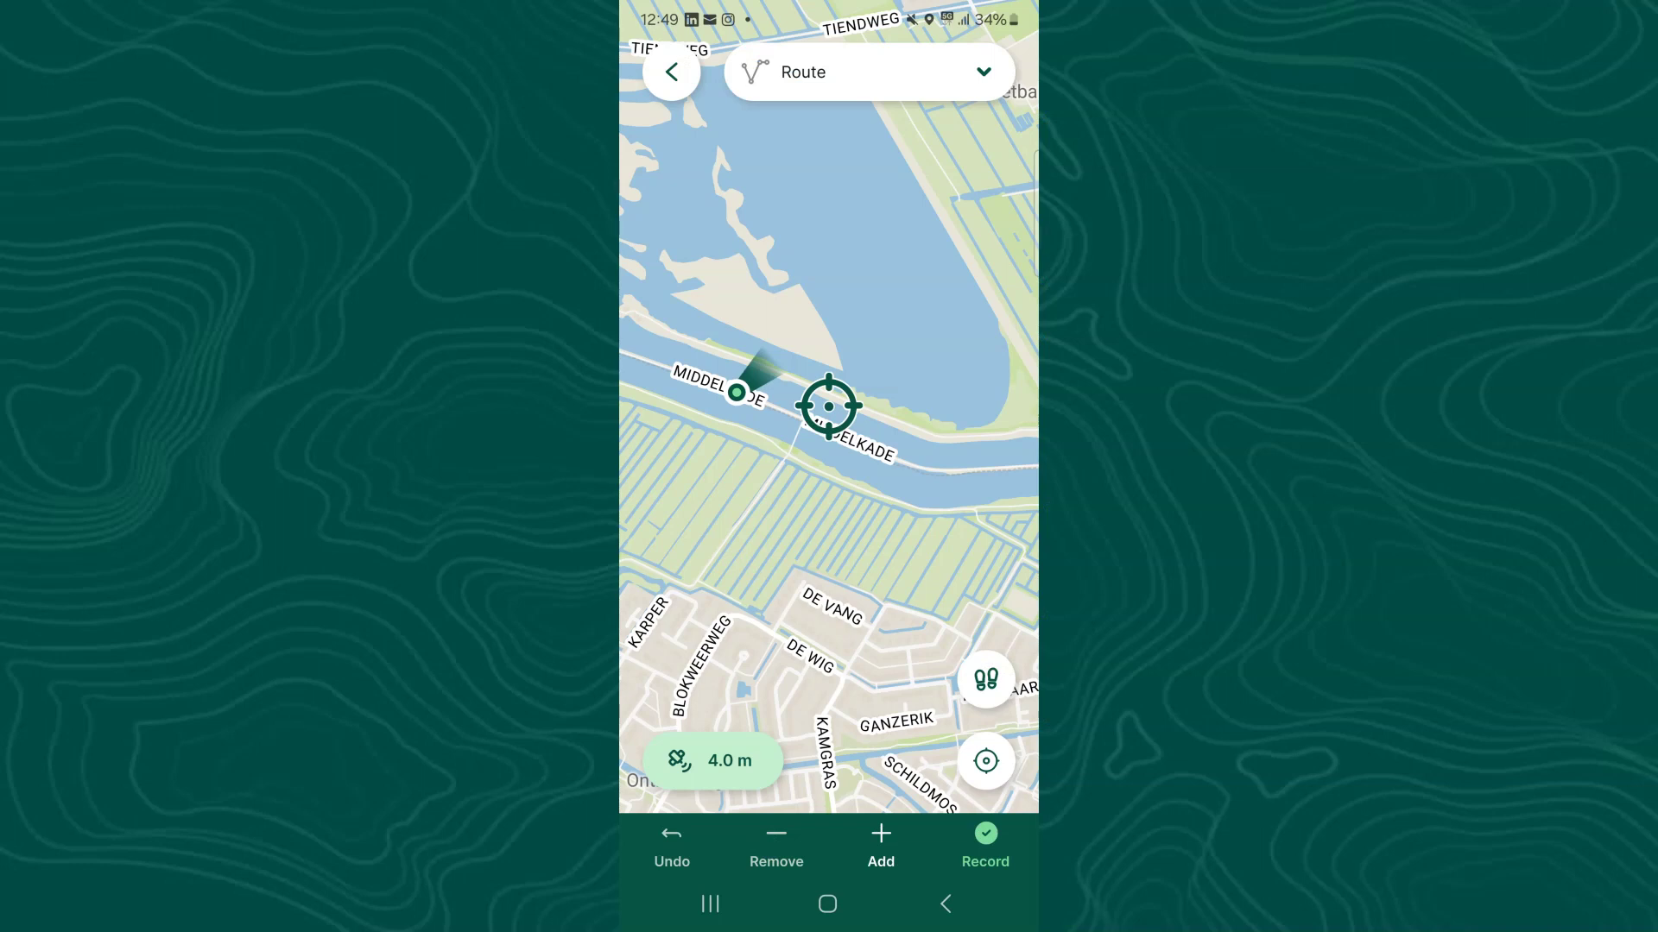
pyautogui.click(986, 680)
pyautogui.click(771, 848)
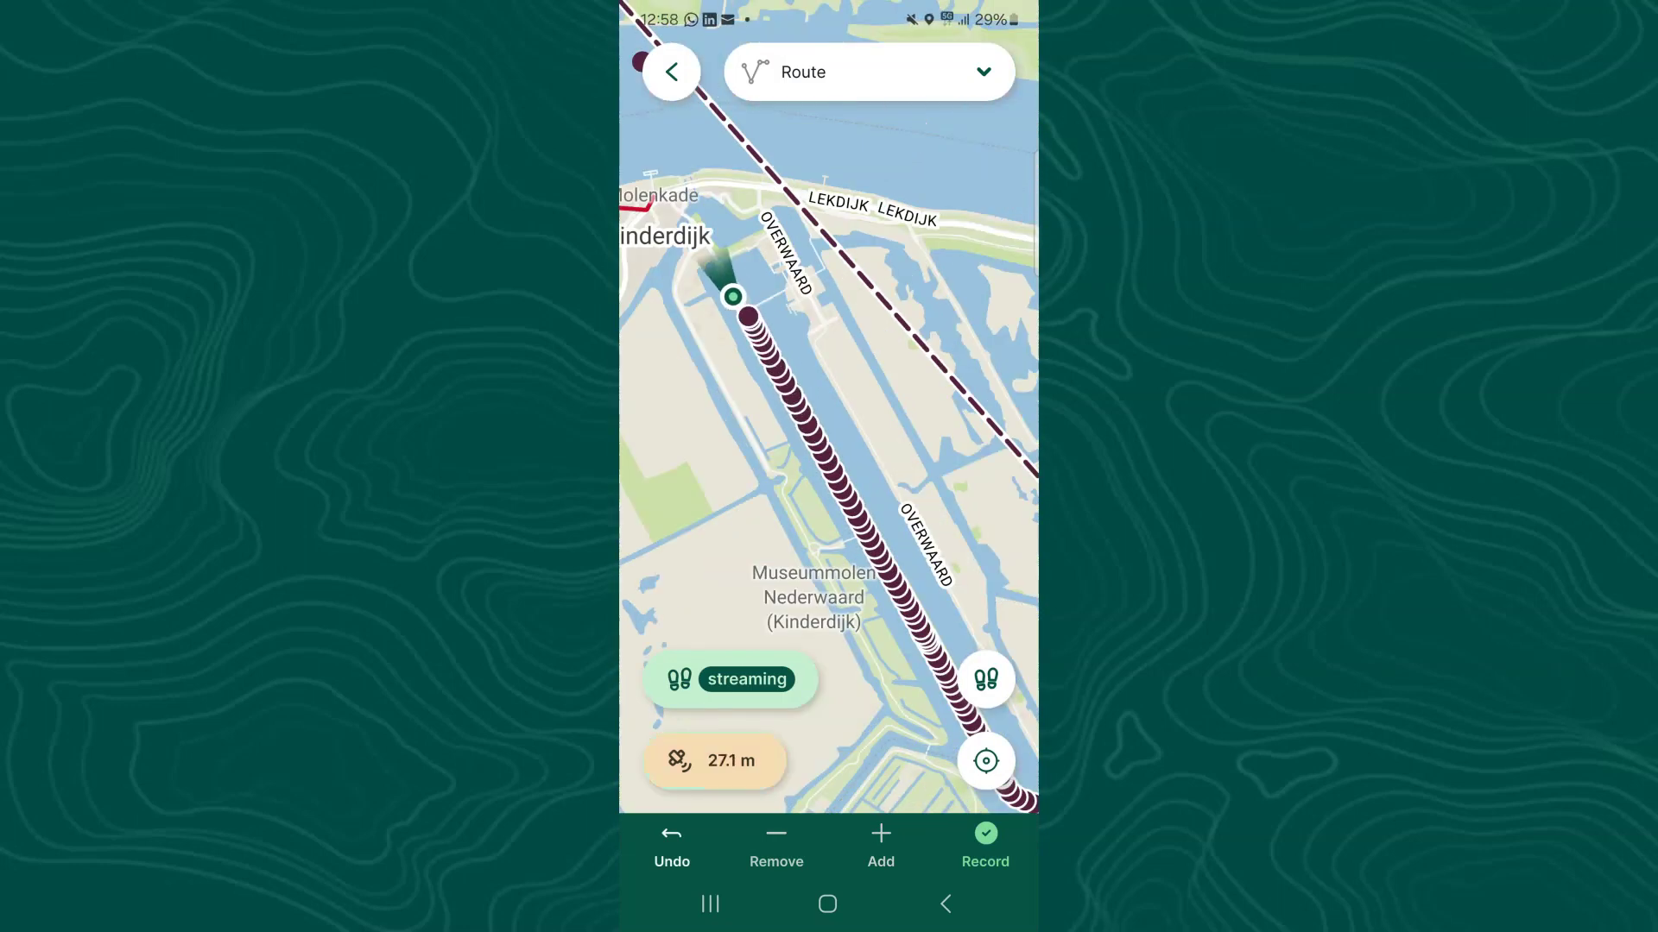
pyautogui.click(730, 679)
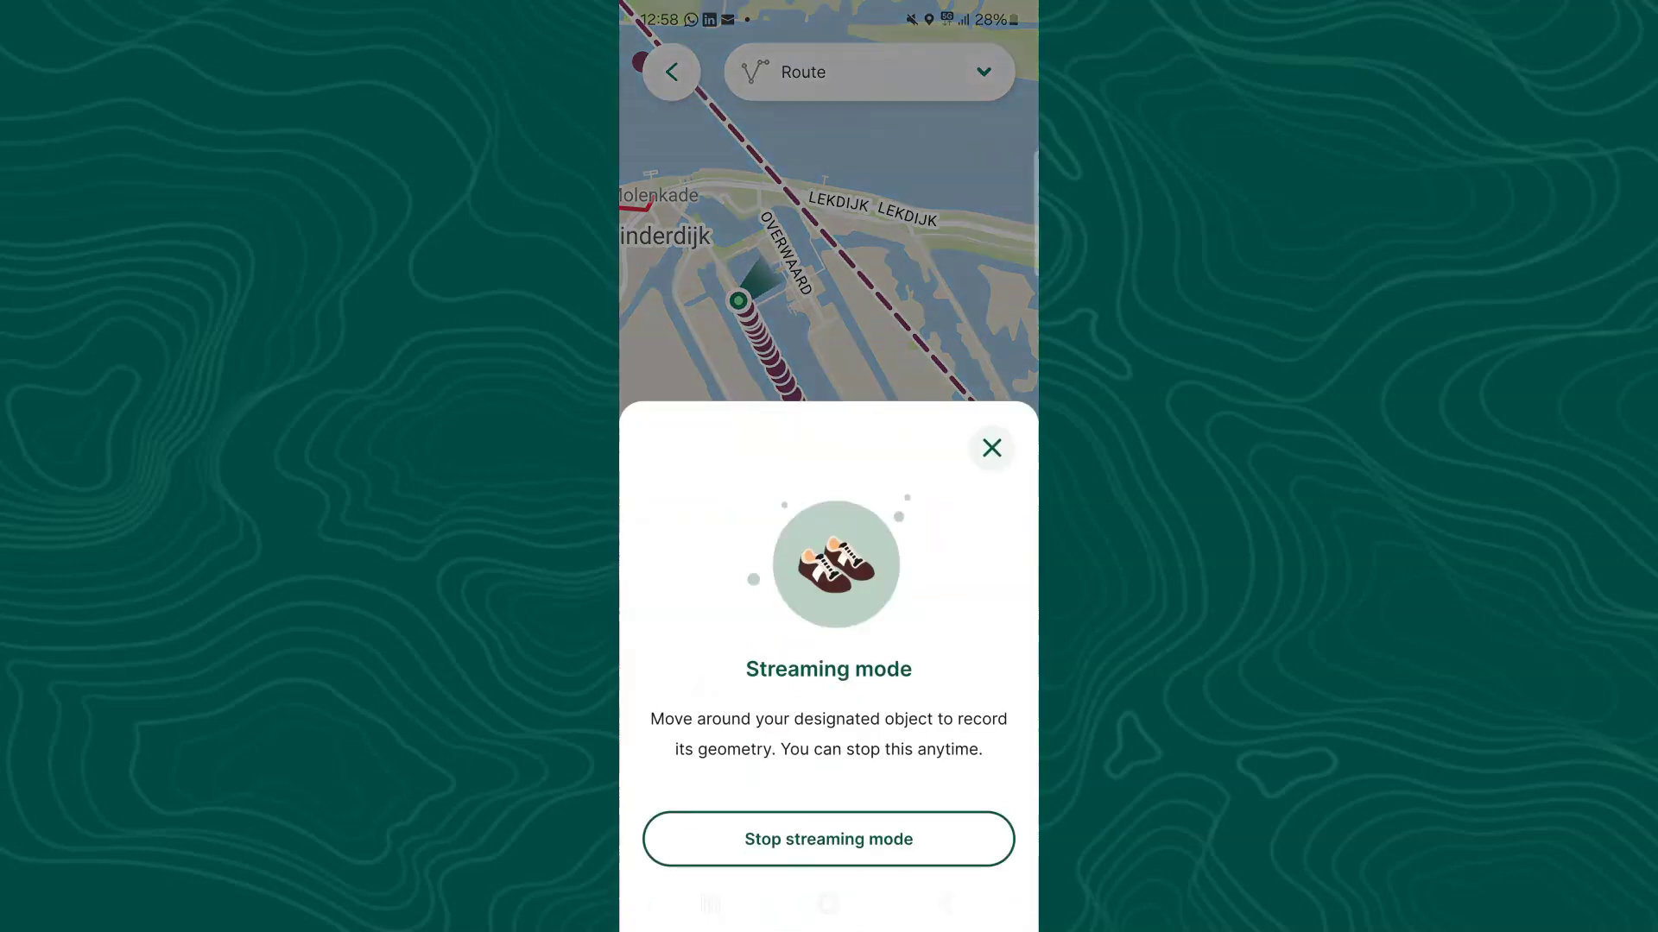
pyautogui.click(833, 829)
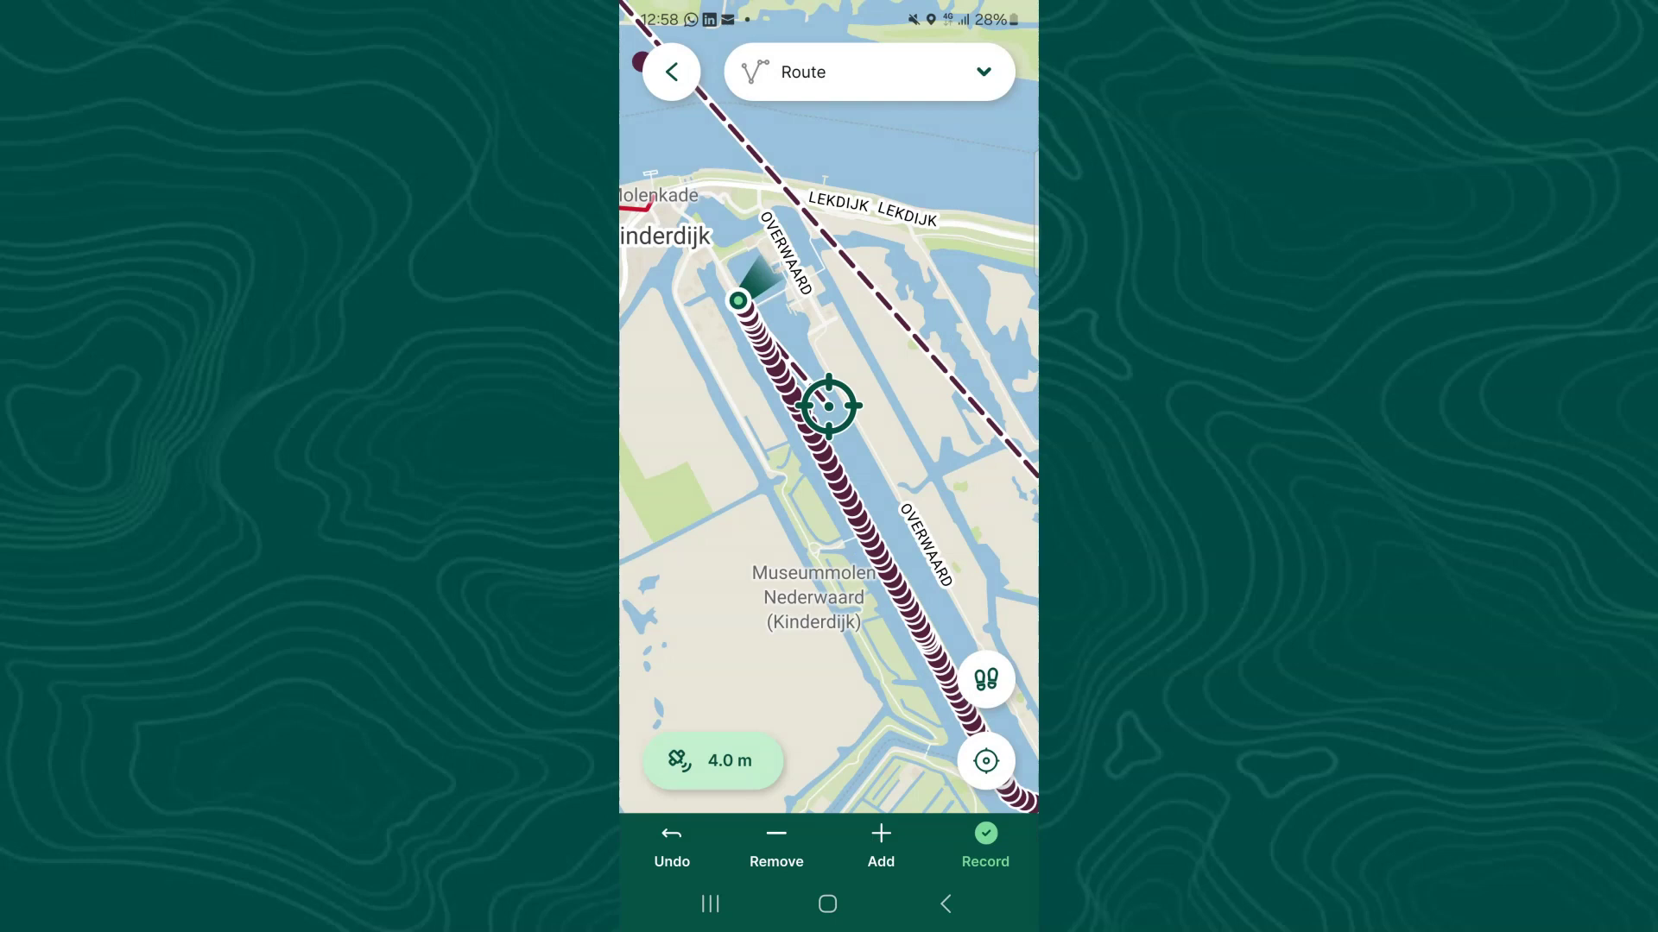
pyautogui.click(985, 842)
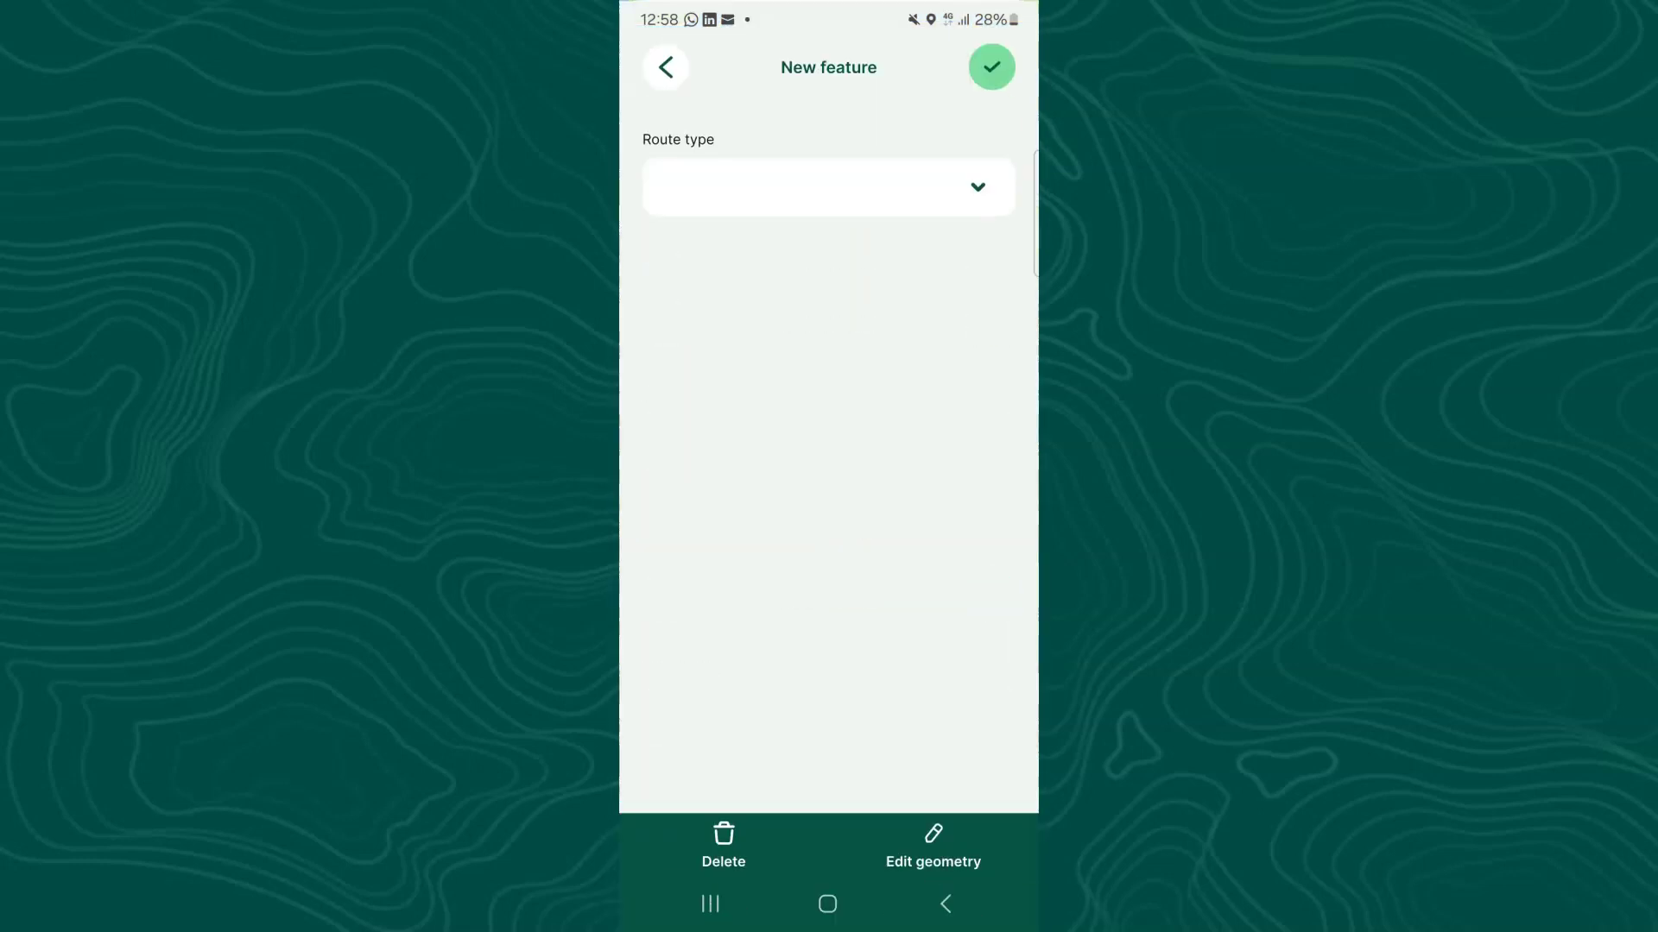
# Set the route type to Bicycle and save the feature.
pyautogui.click(975, 180)
pyautogui.click(670, 516)
pyautogui.click(991, 67)
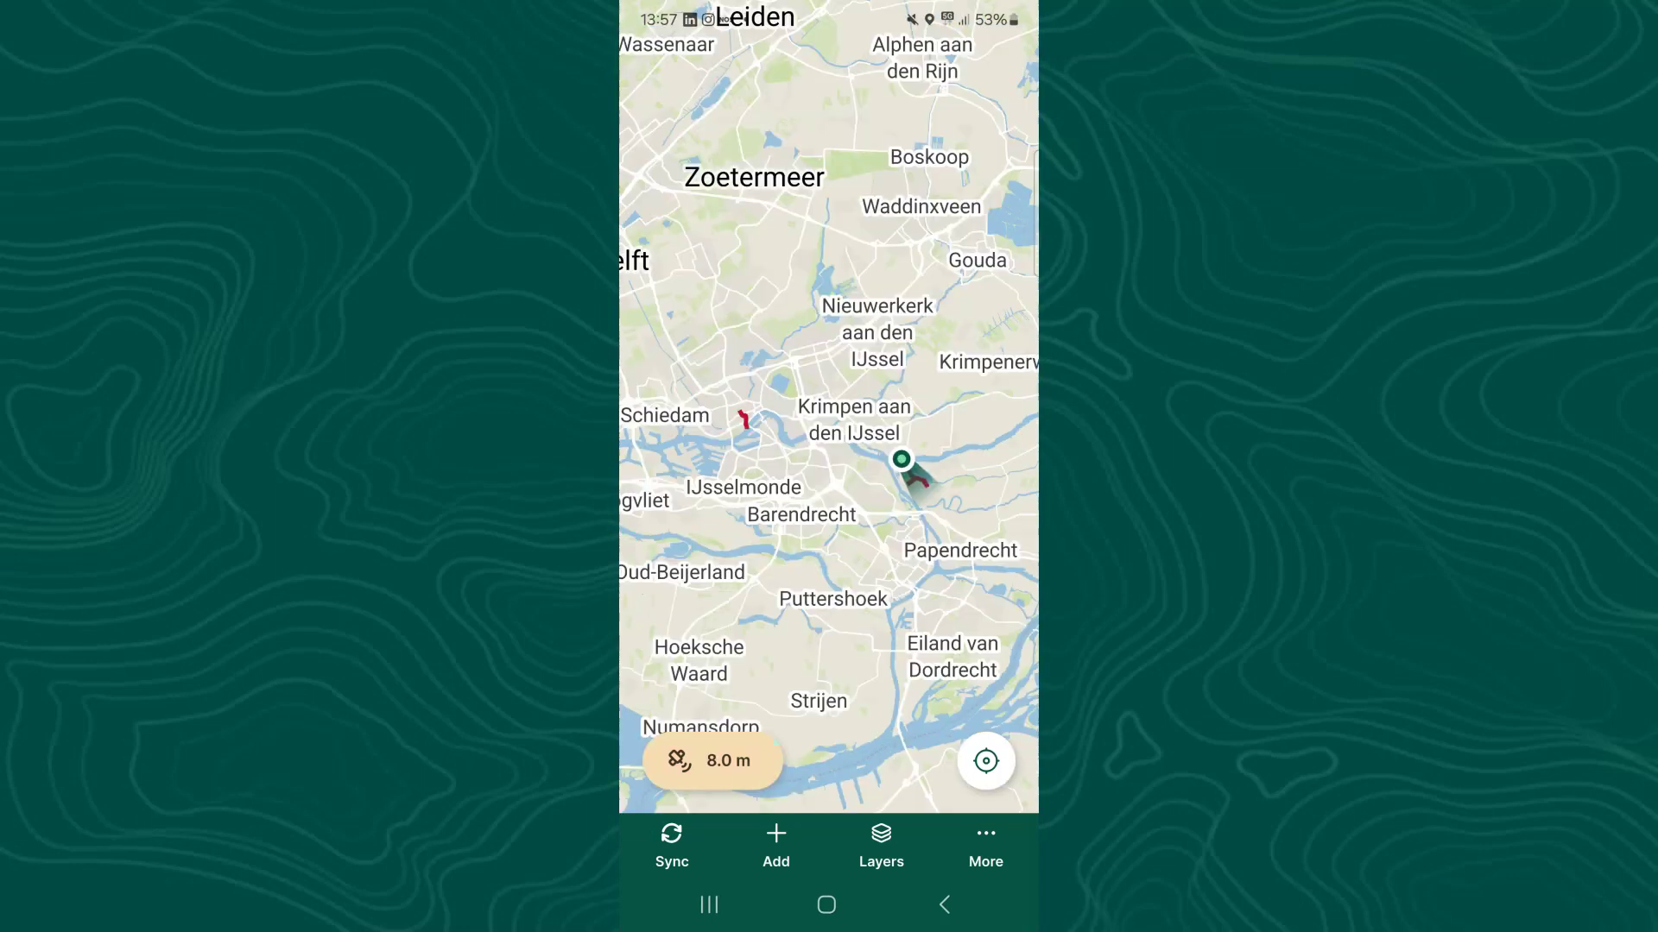
# Set the streaming interval type to Distance traveled with a 300 m threshold interval.
pyautogui.click(986, 842)
pyautogui.click(676, 835)
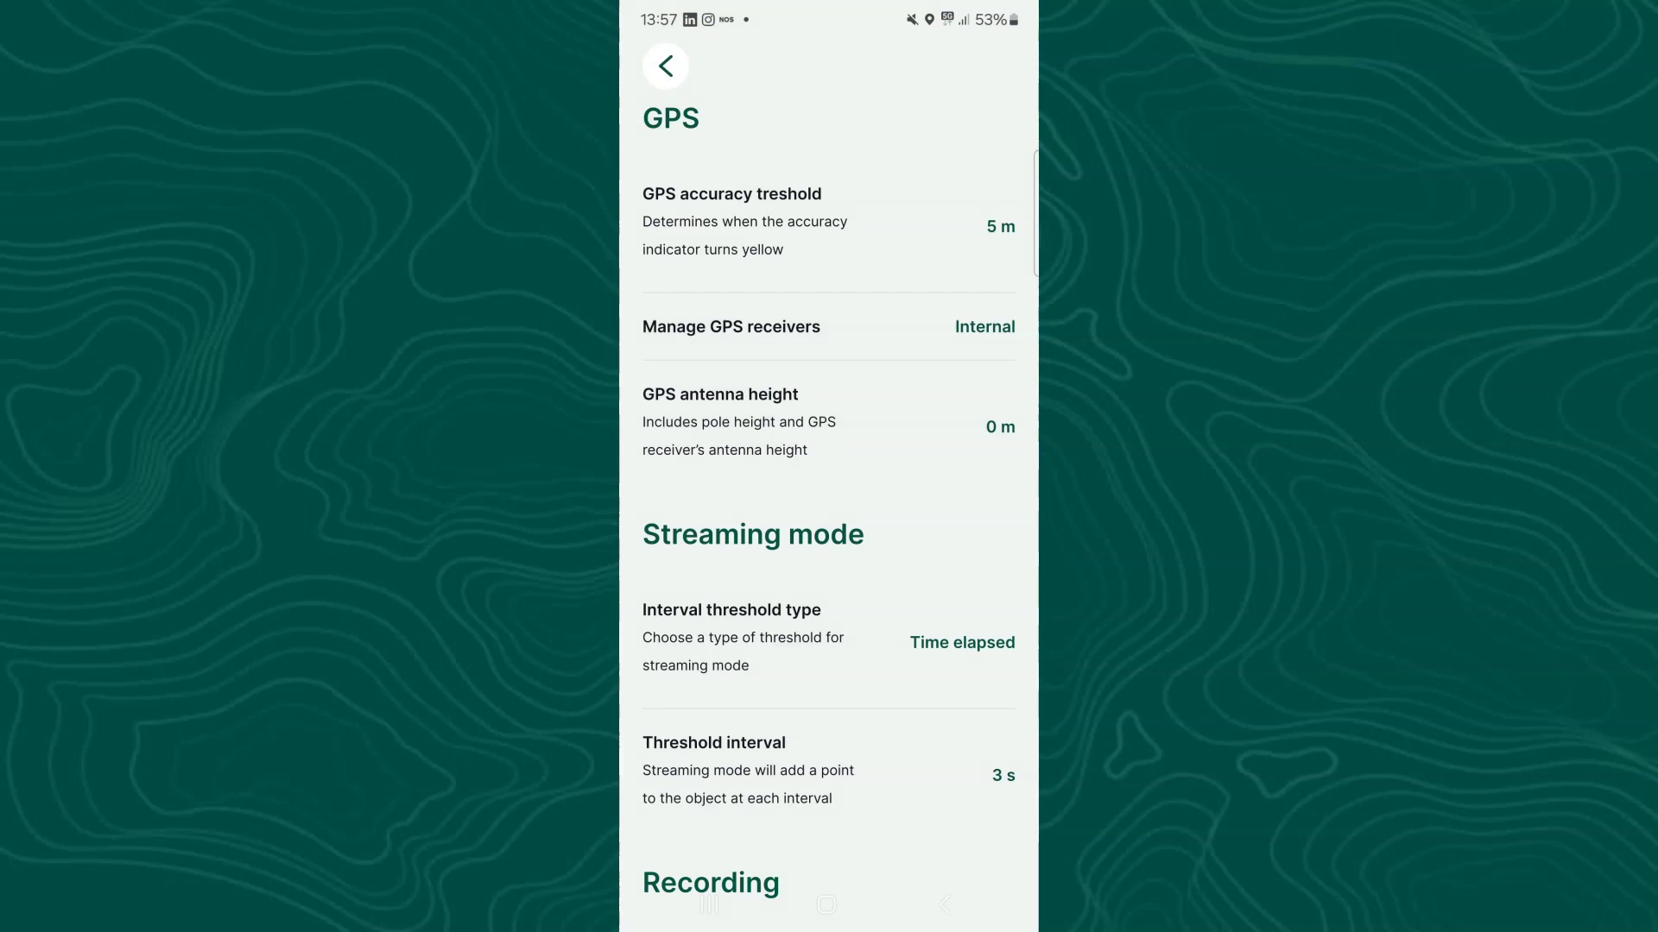
pyautogui.scroll(-3, 829, 518)
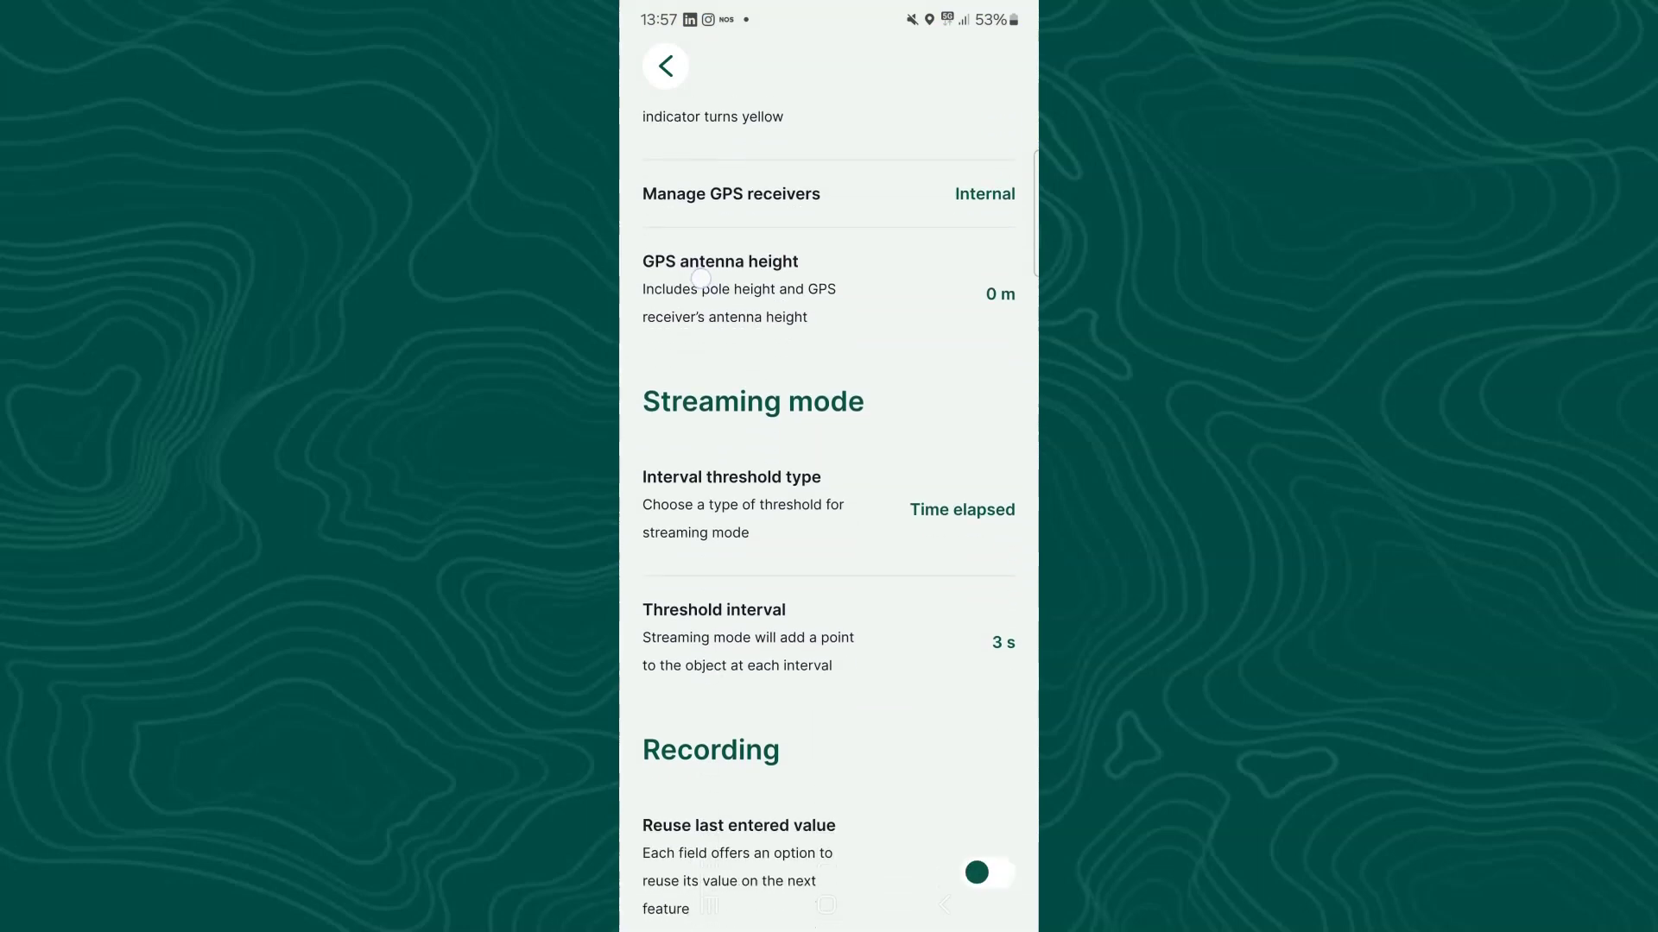
pyautogui.click(951, 386)
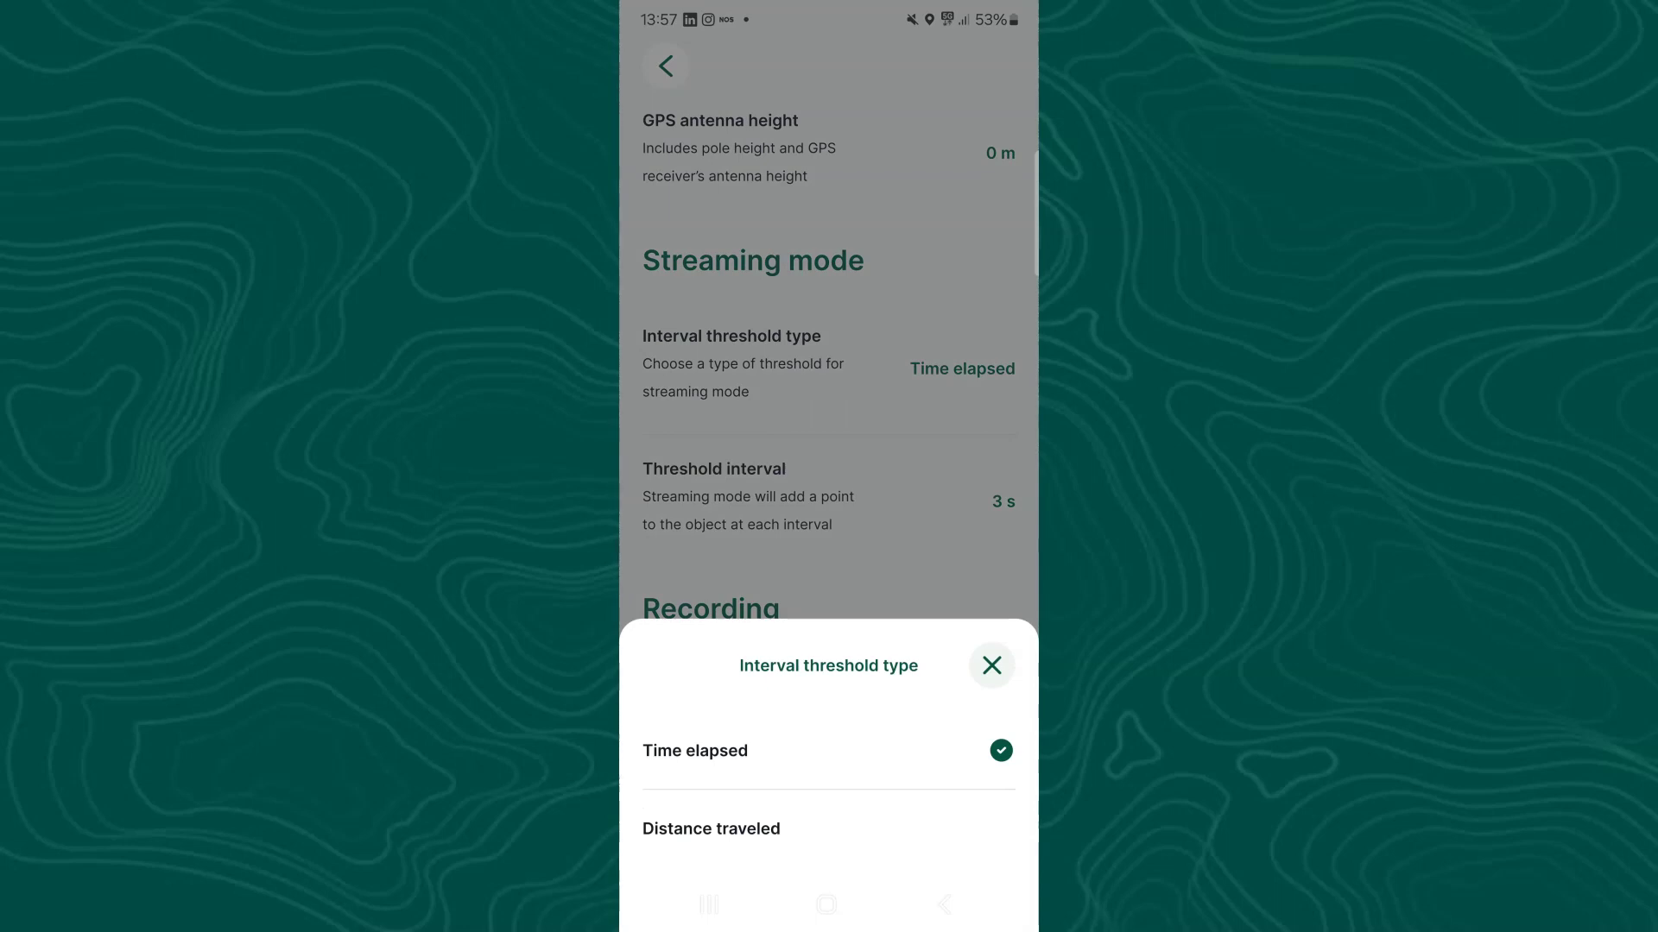
pyautogui.click(923, 830)
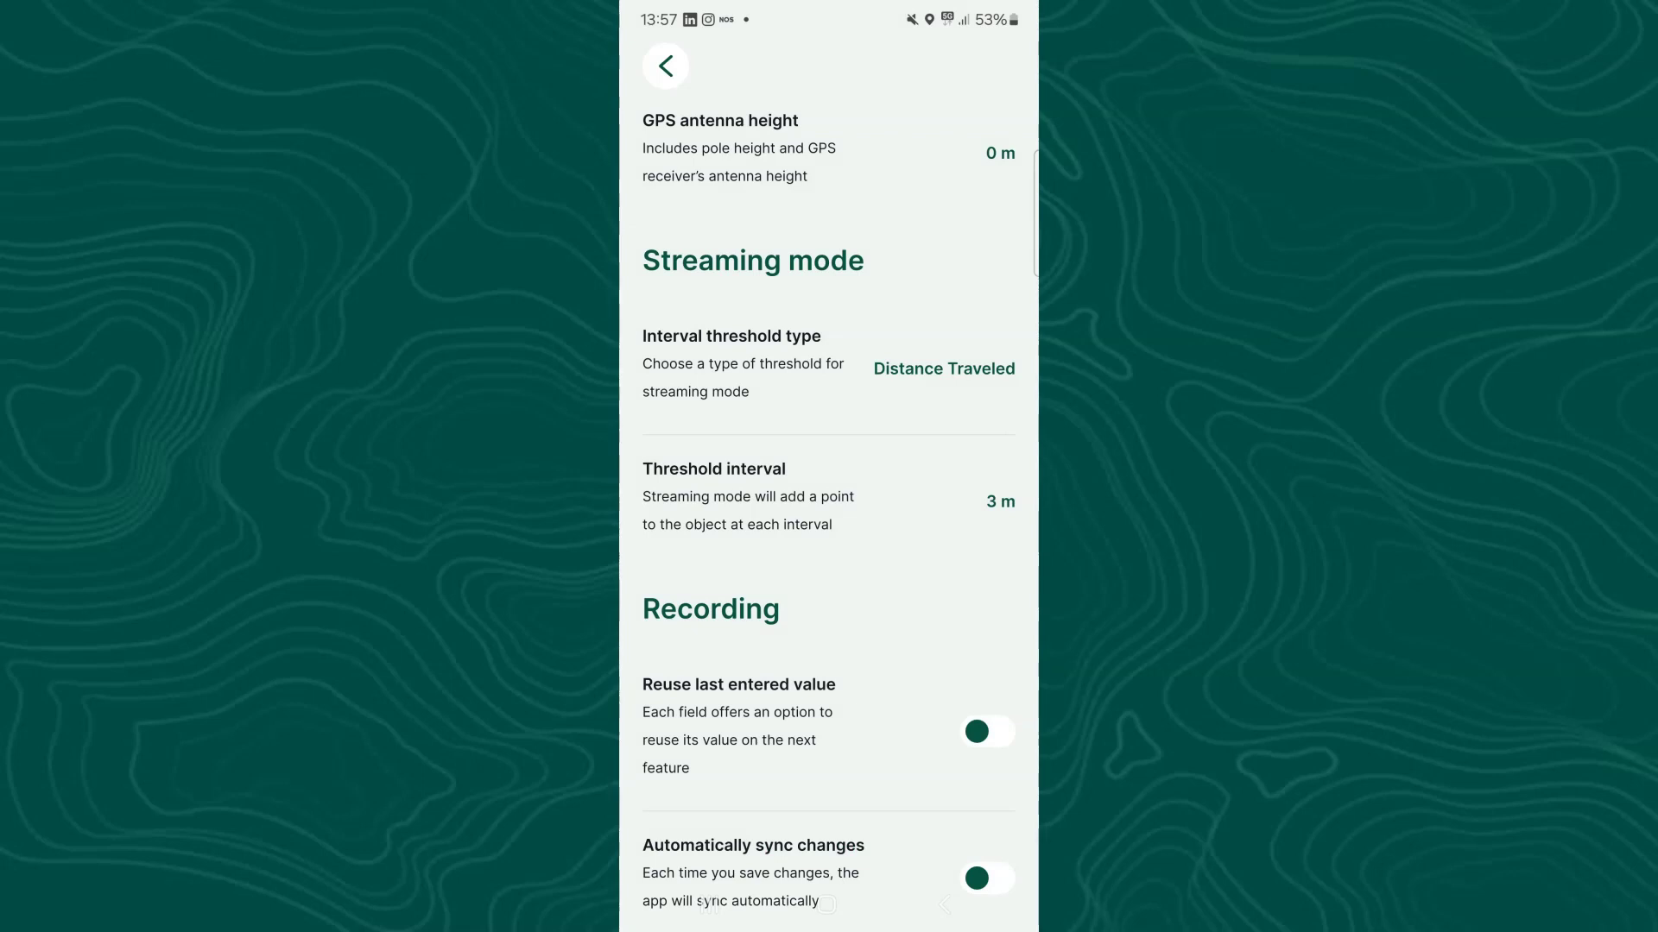
pyautogui.click(706, 501)
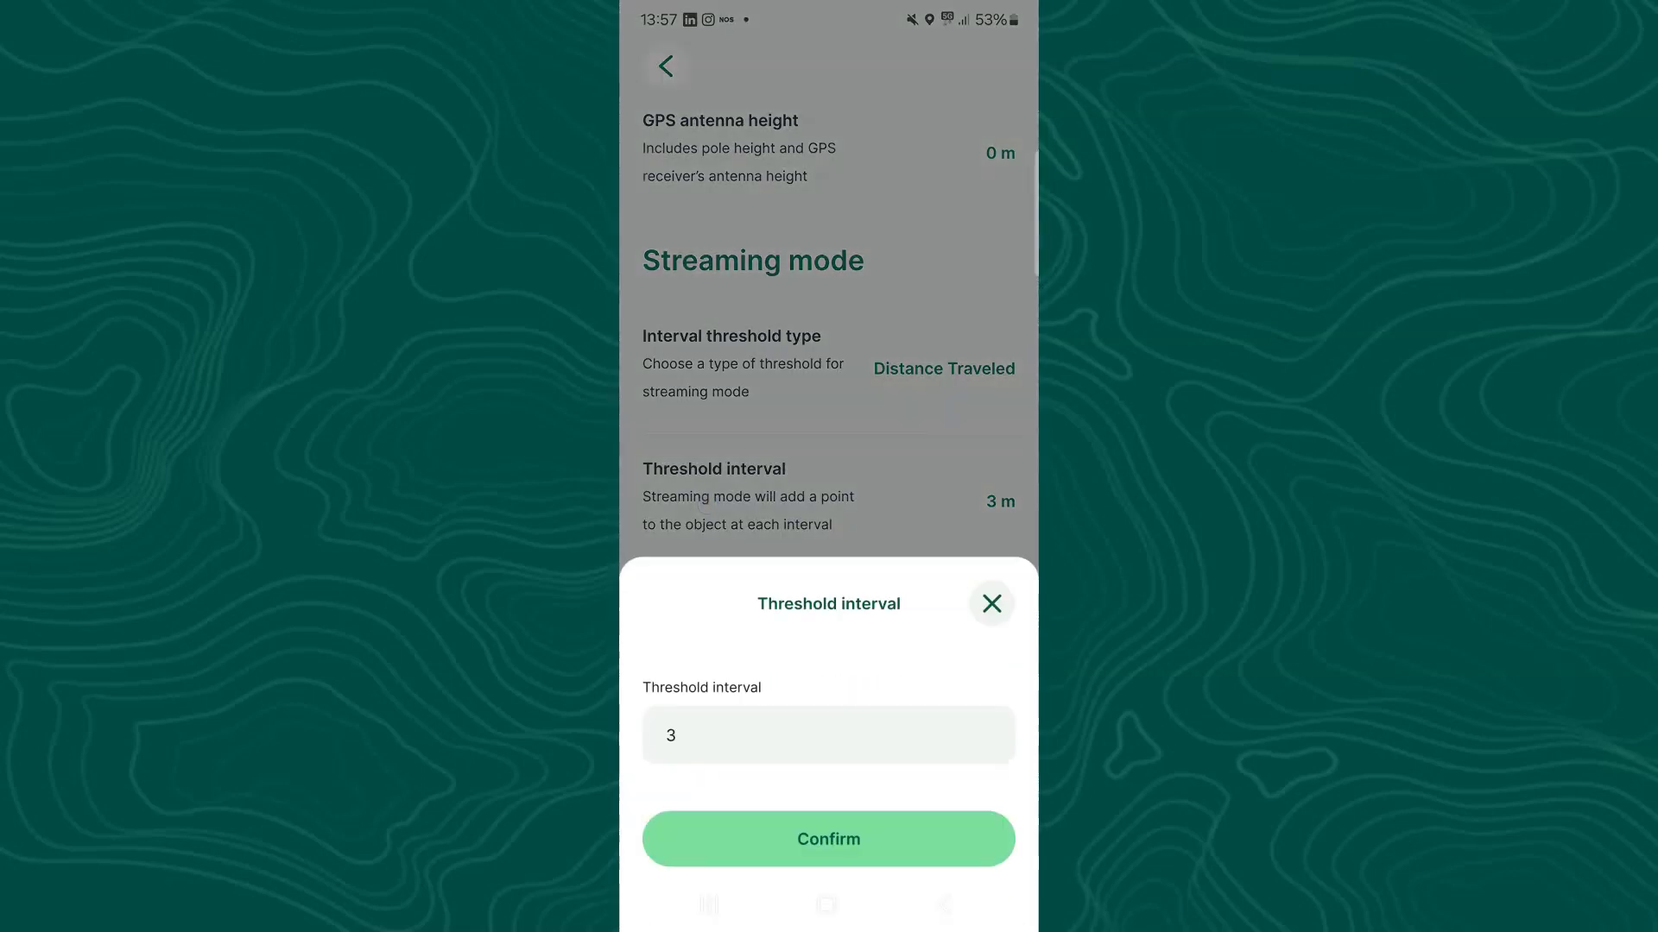
pyautogui.click(717, 738)
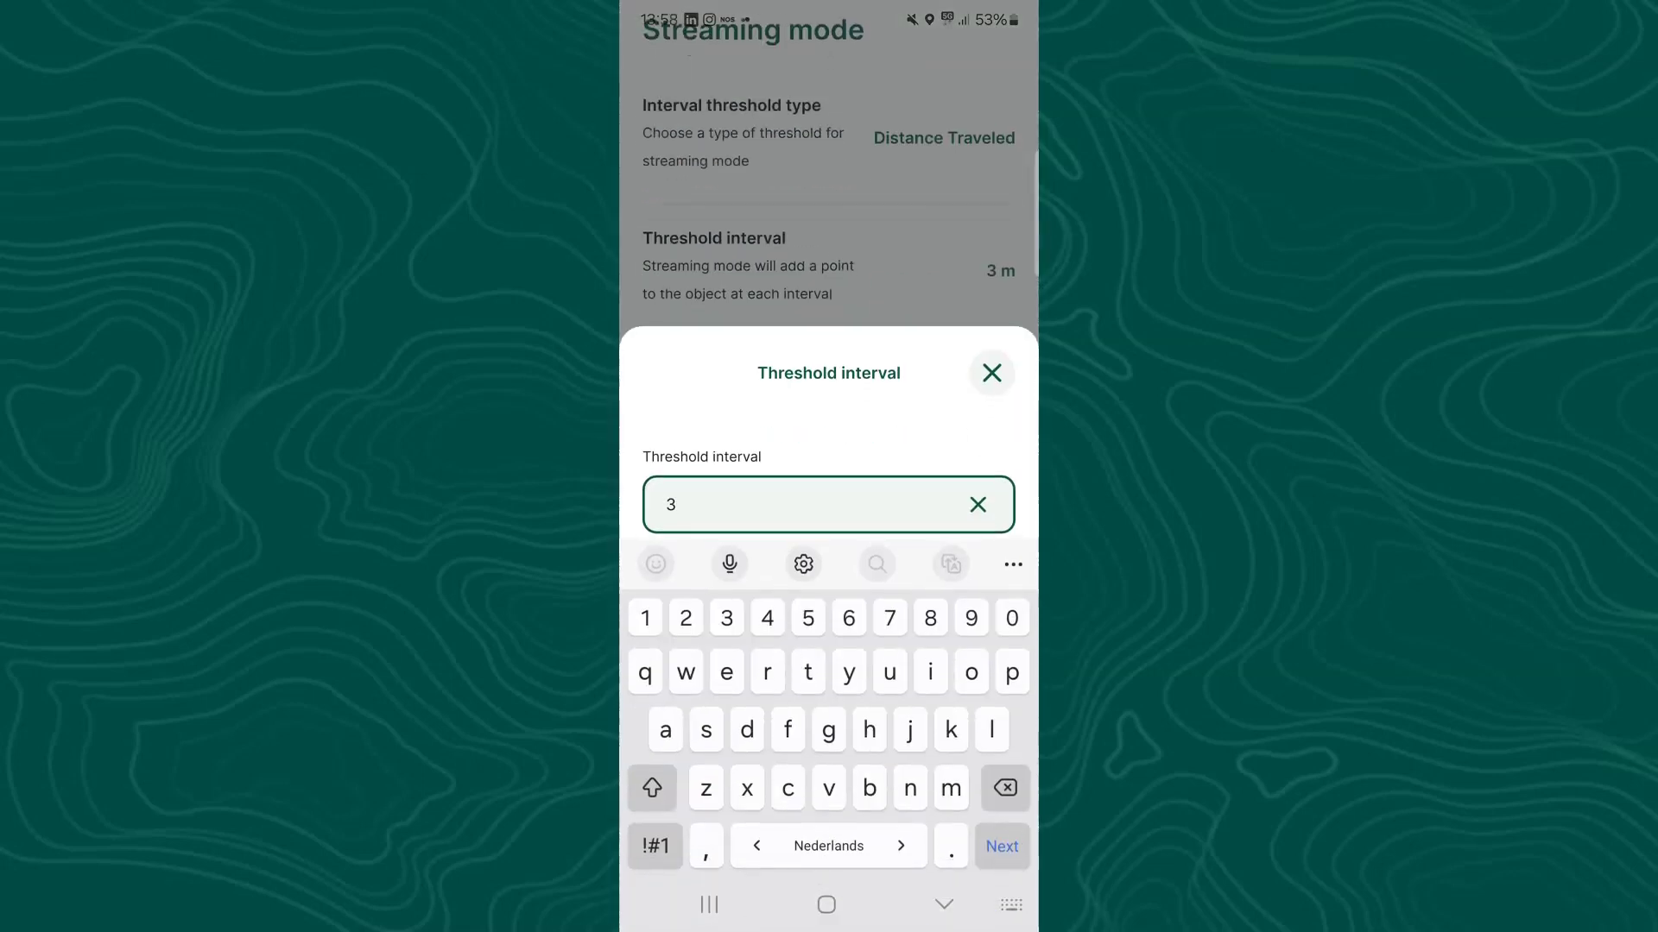
pyautogui.write('00')
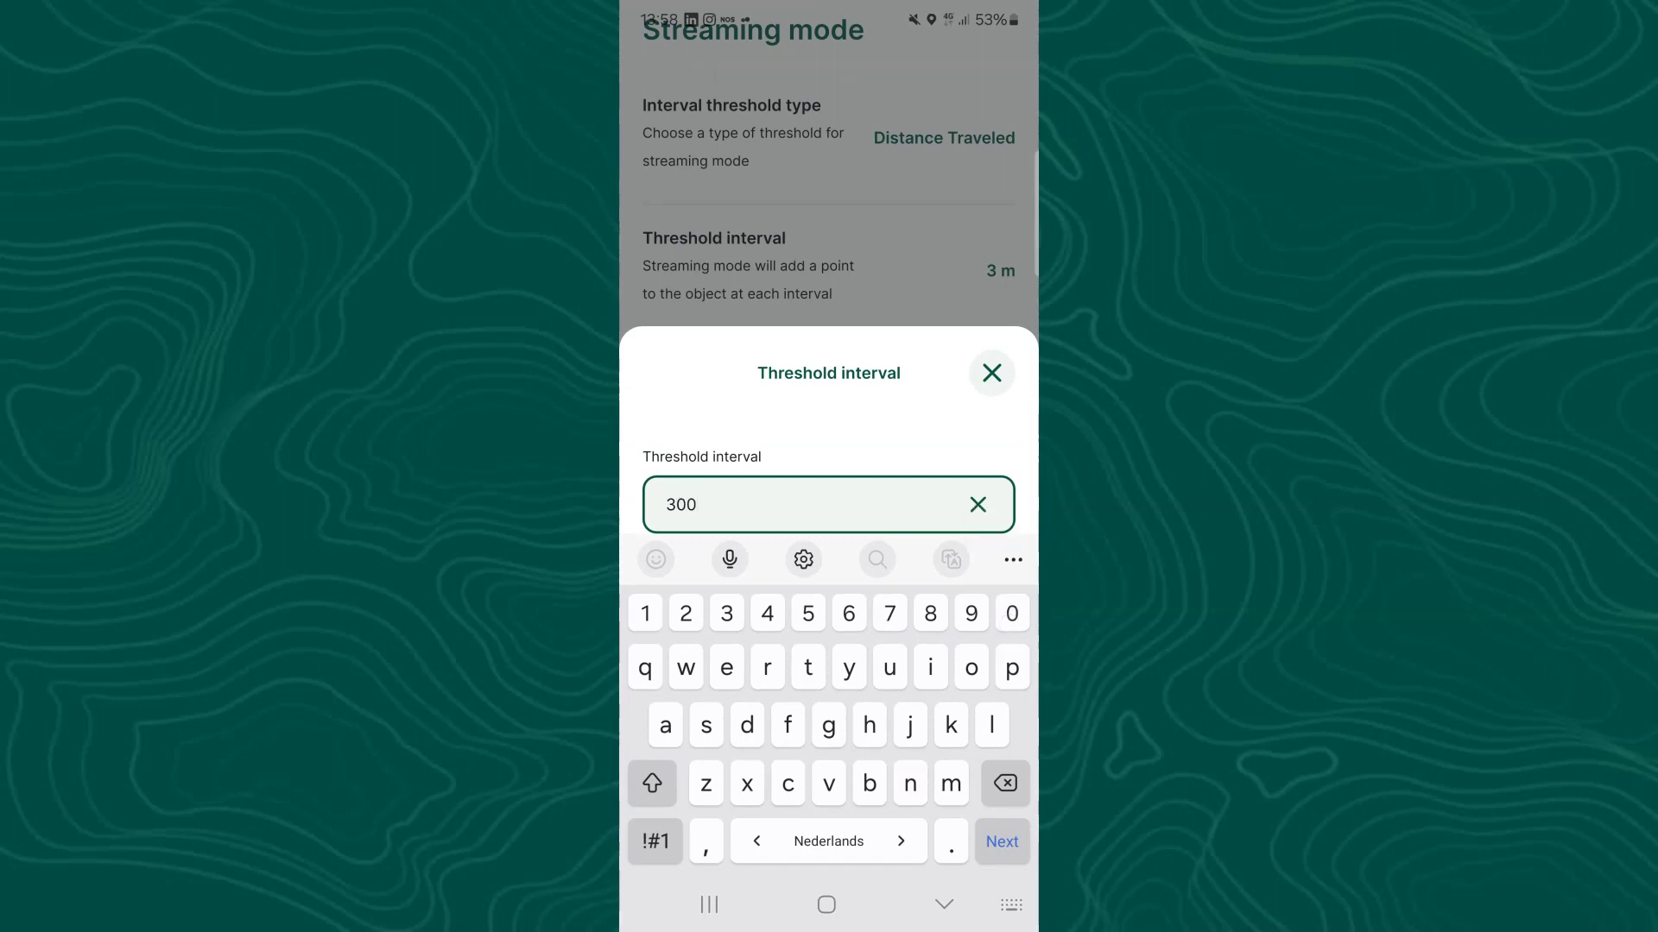
pyautogui.press('Escape')
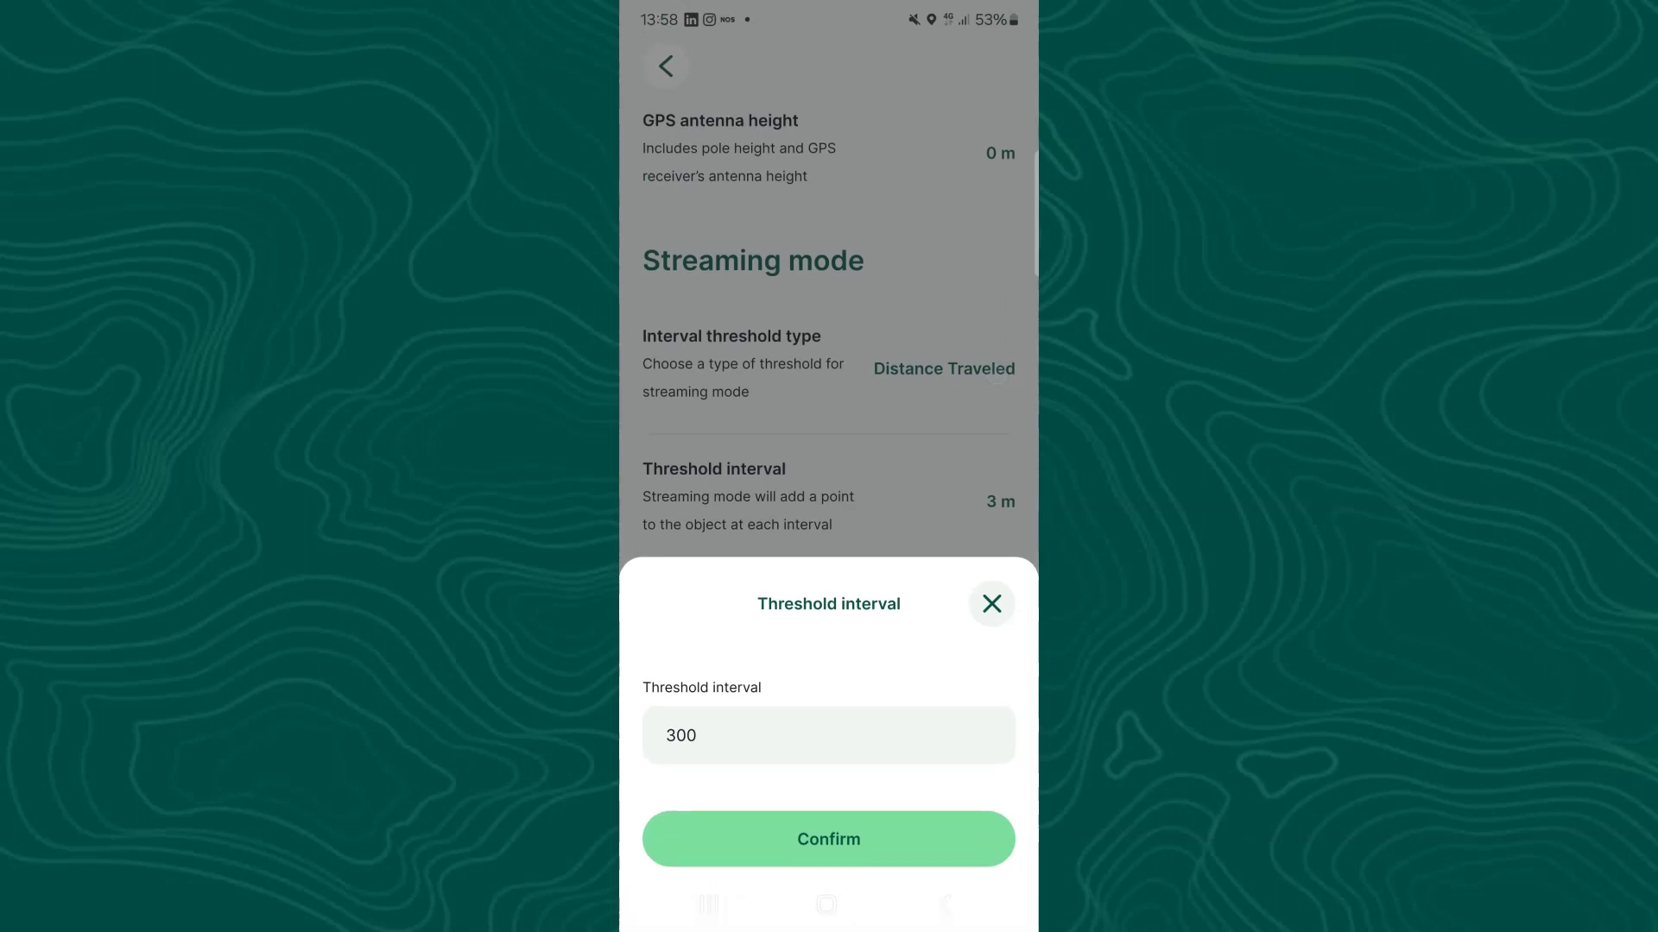
pyautogui.click(885, 839)
# Add a new route and start streaming mode to record it from live GPS positions.
pyautogui.scroll(3, 829, 518)
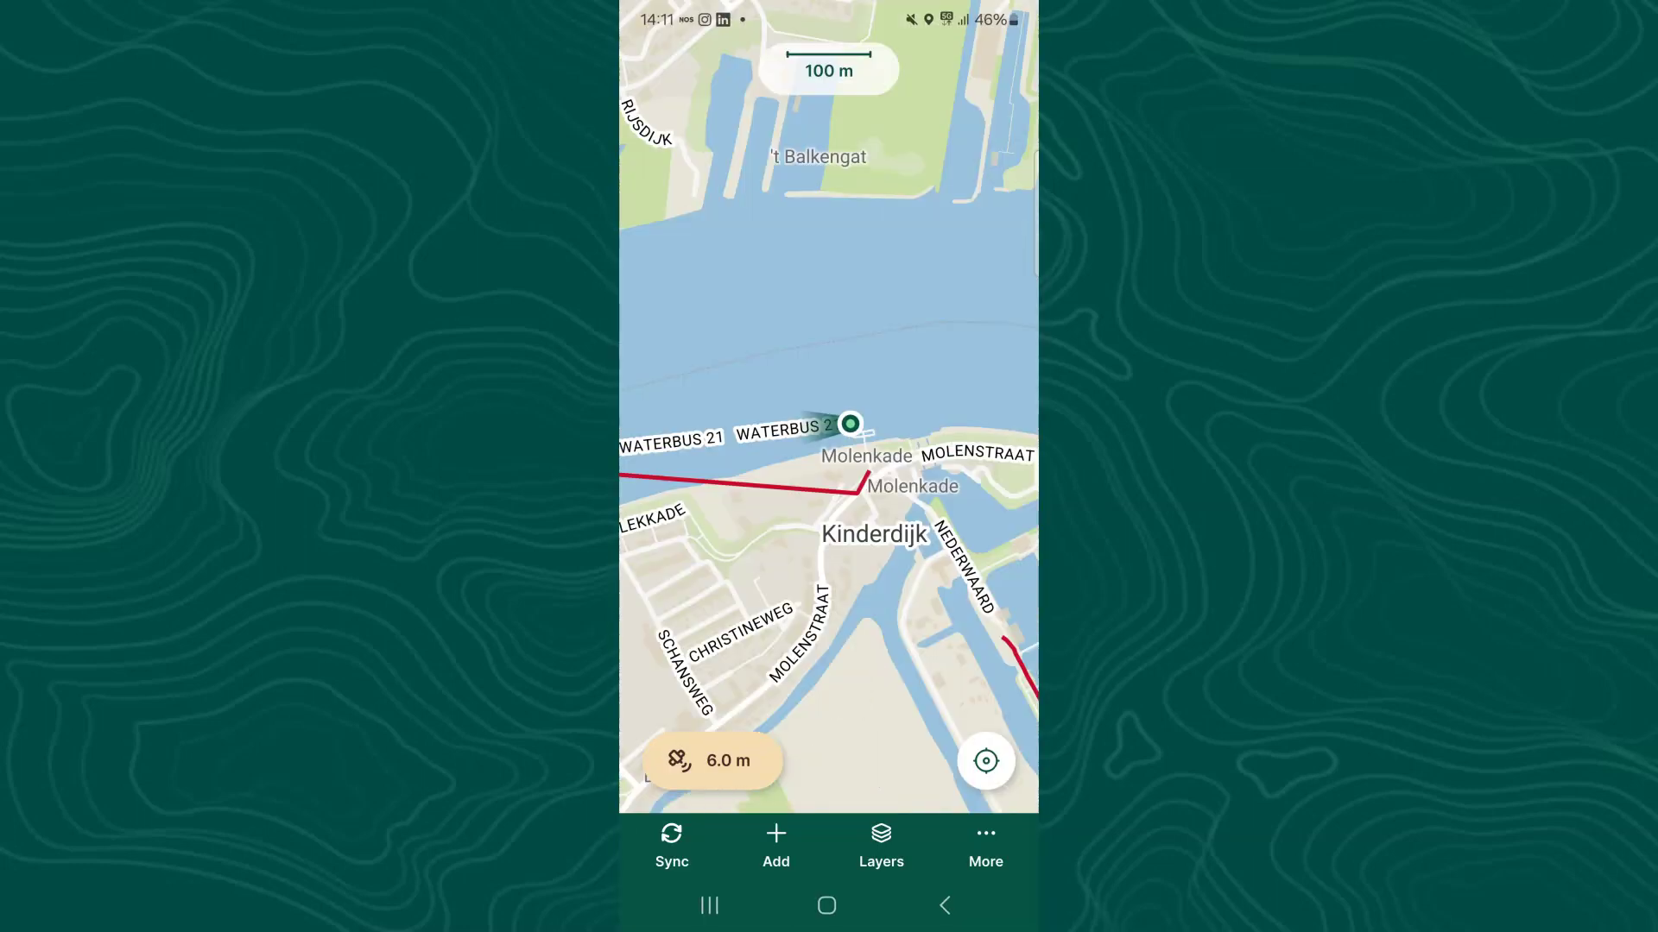
pyautogui.click(776, 842)
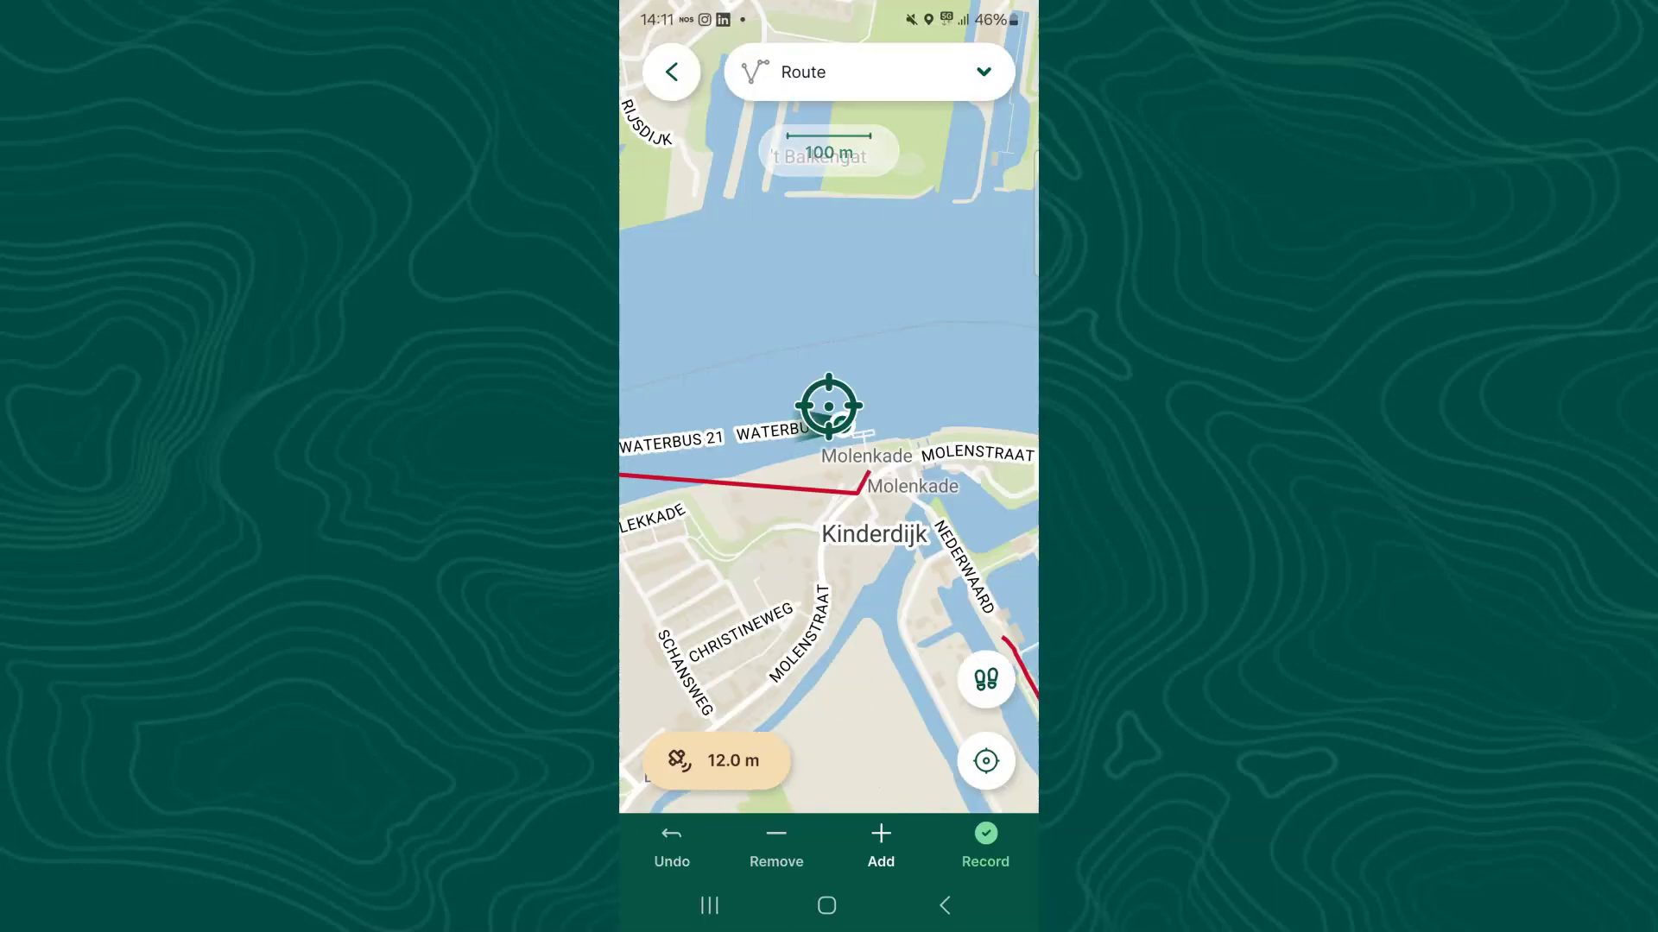
pyautogui.click(986, 680)
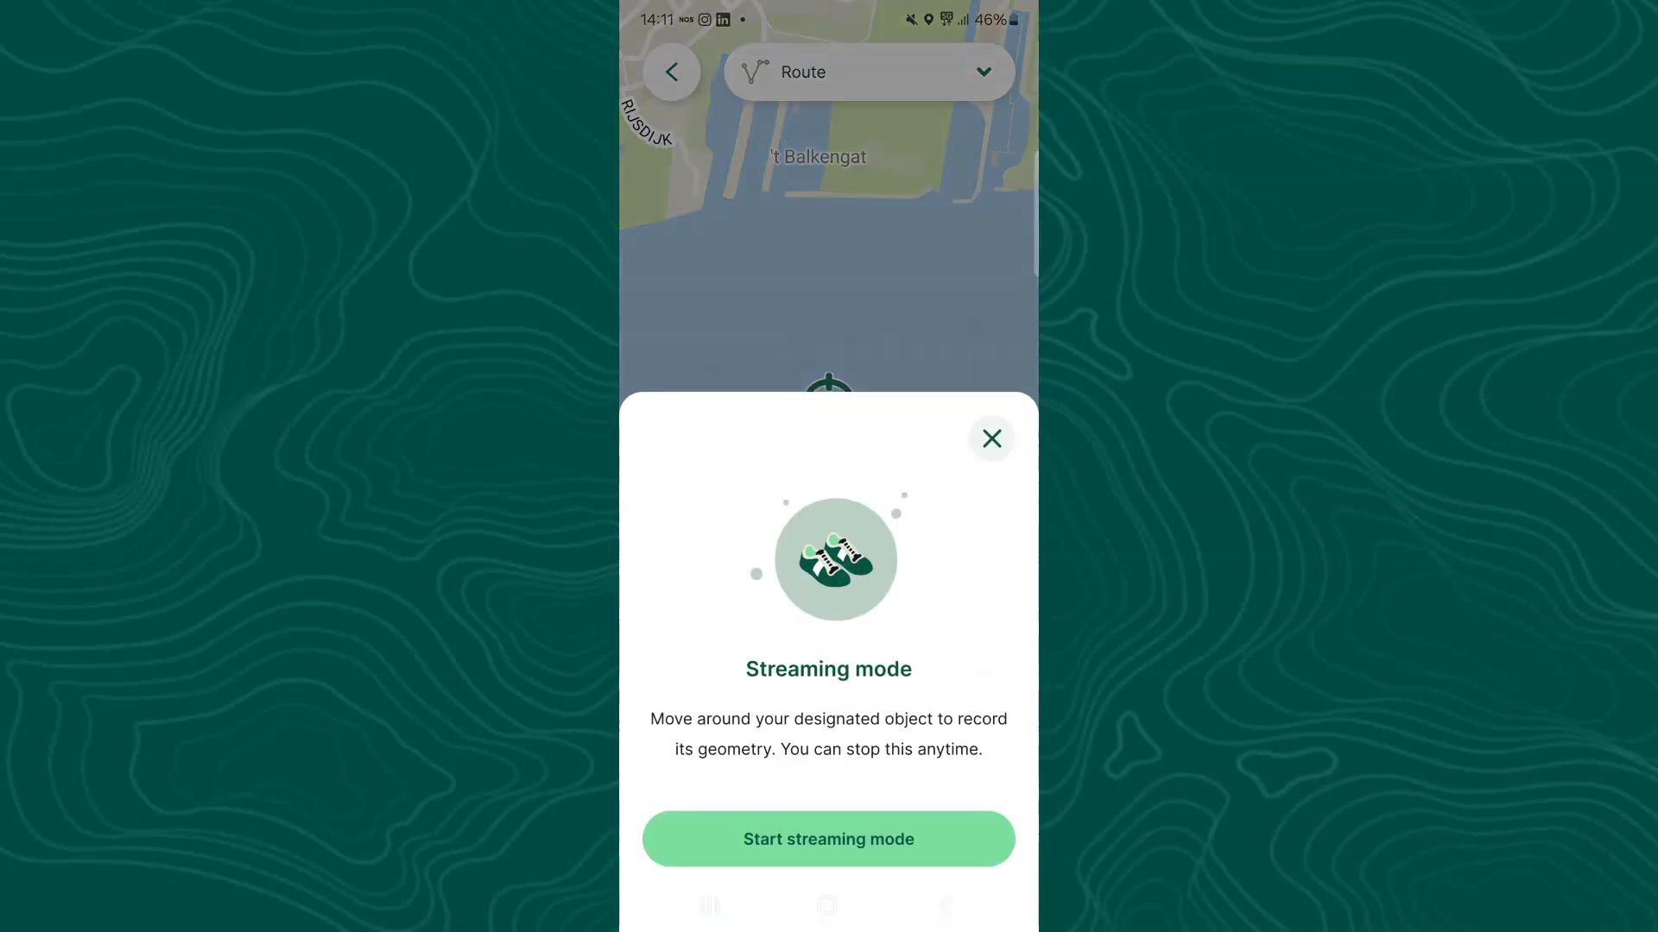
pyautogui.click(829, 839)
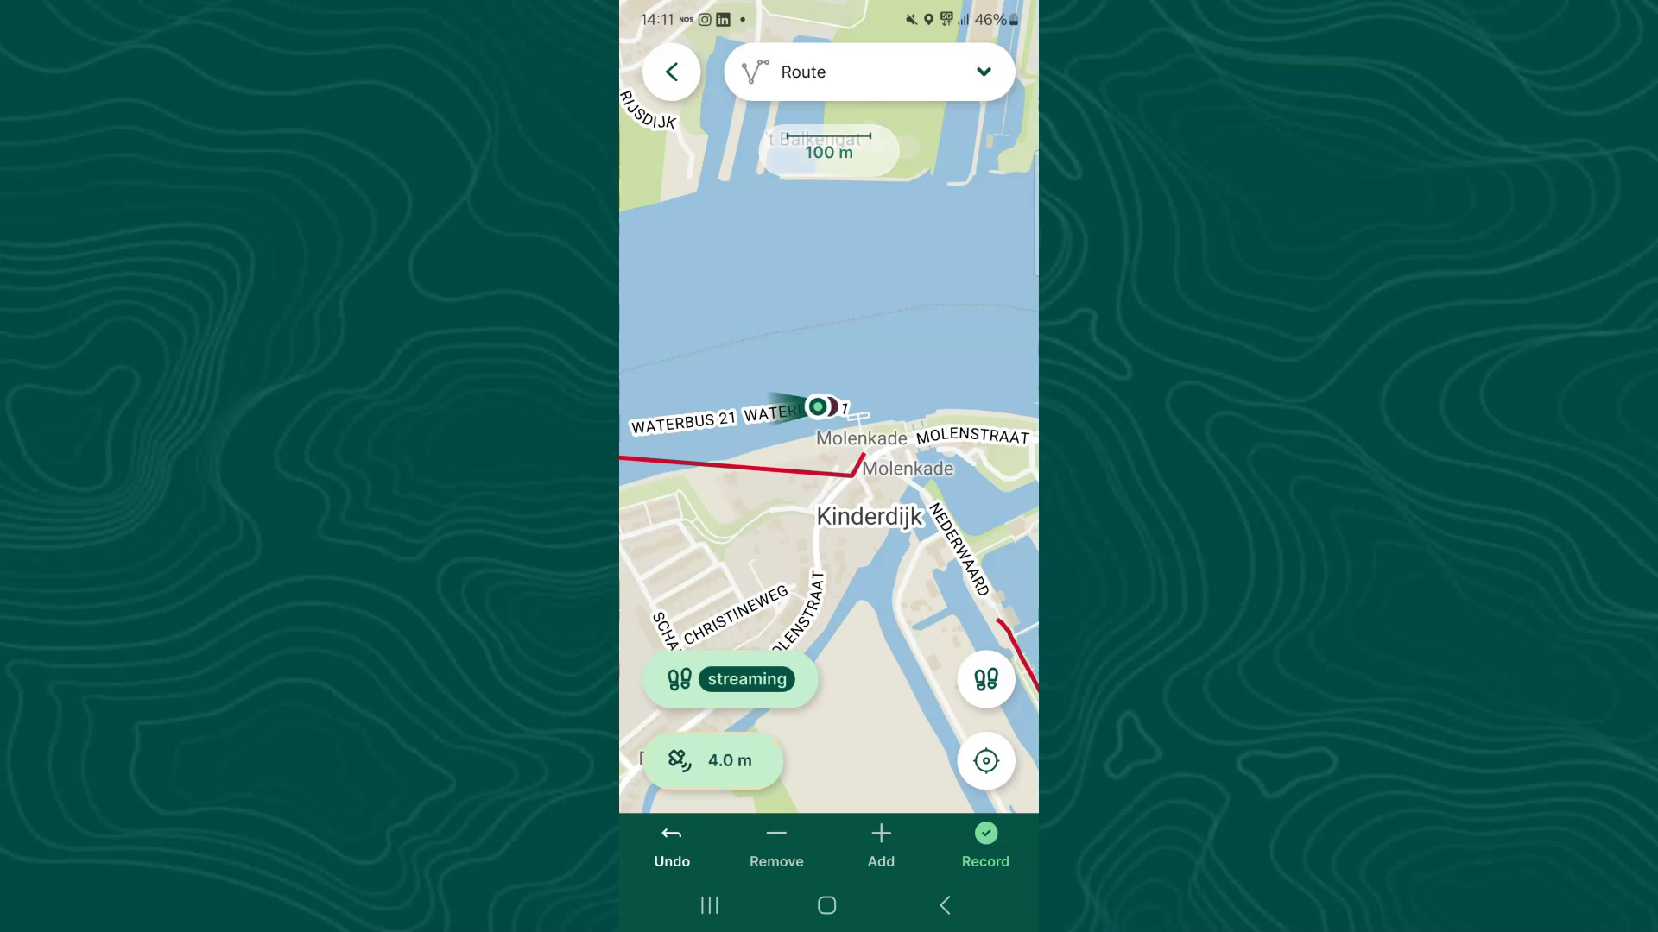
# Stop streaming once the route has followed the waterbus line past Noordereiland.
pyautogui.scroll(-3, 829, 405)
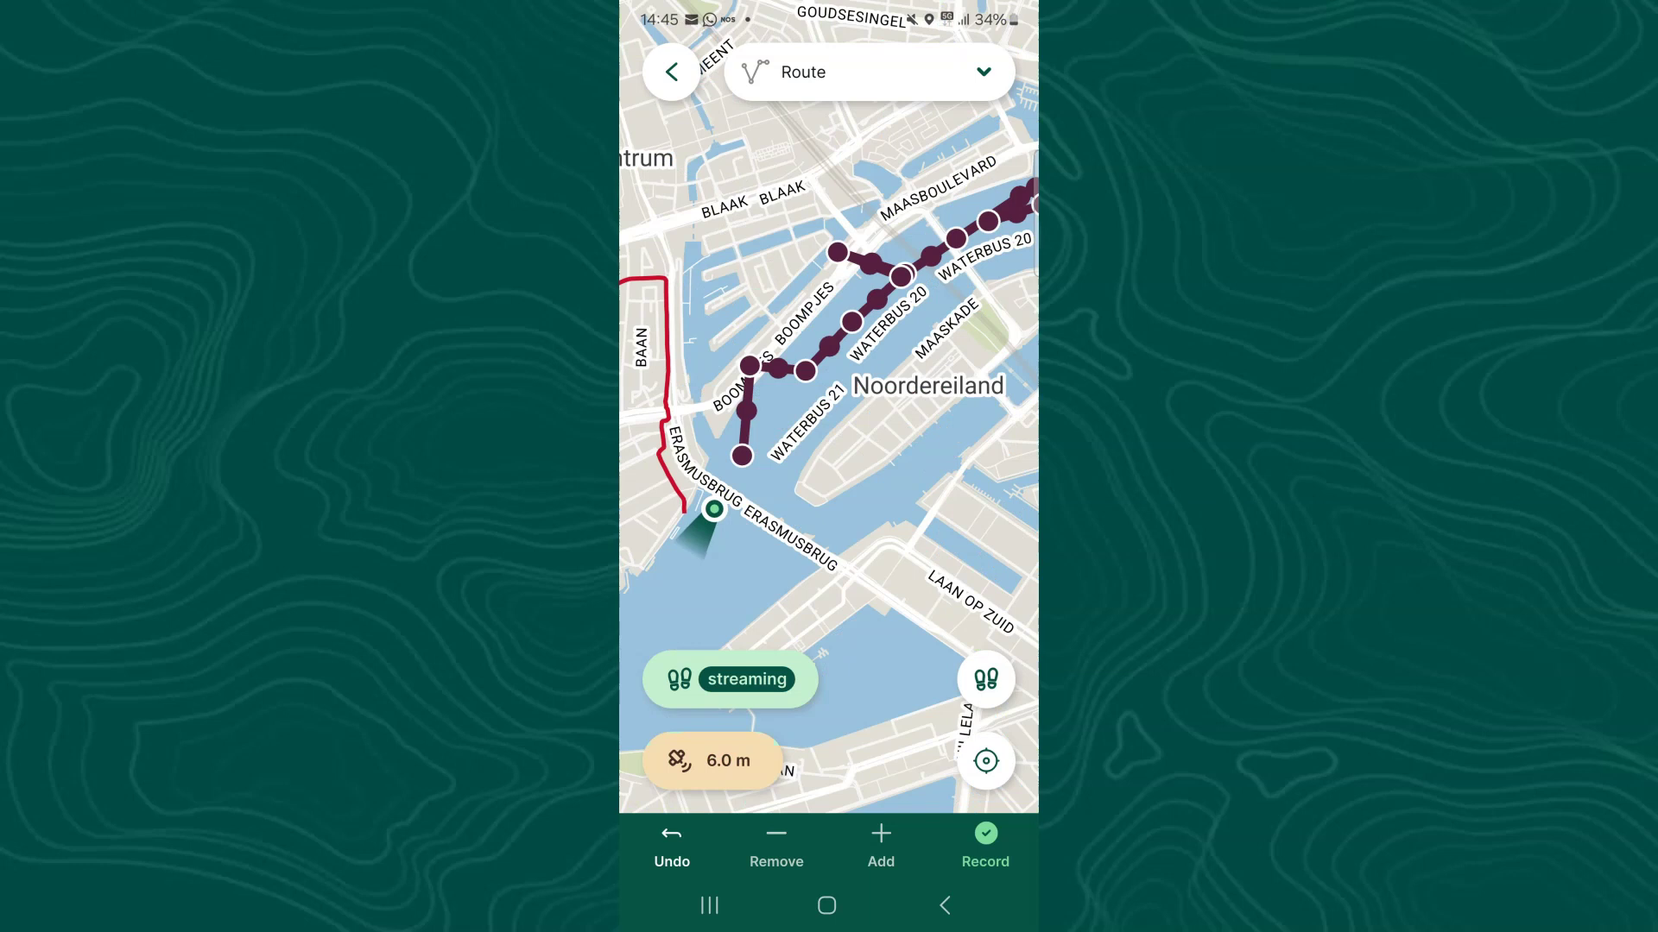
pyautogui.click(730, 679)
pyautogui.click(828, 839)
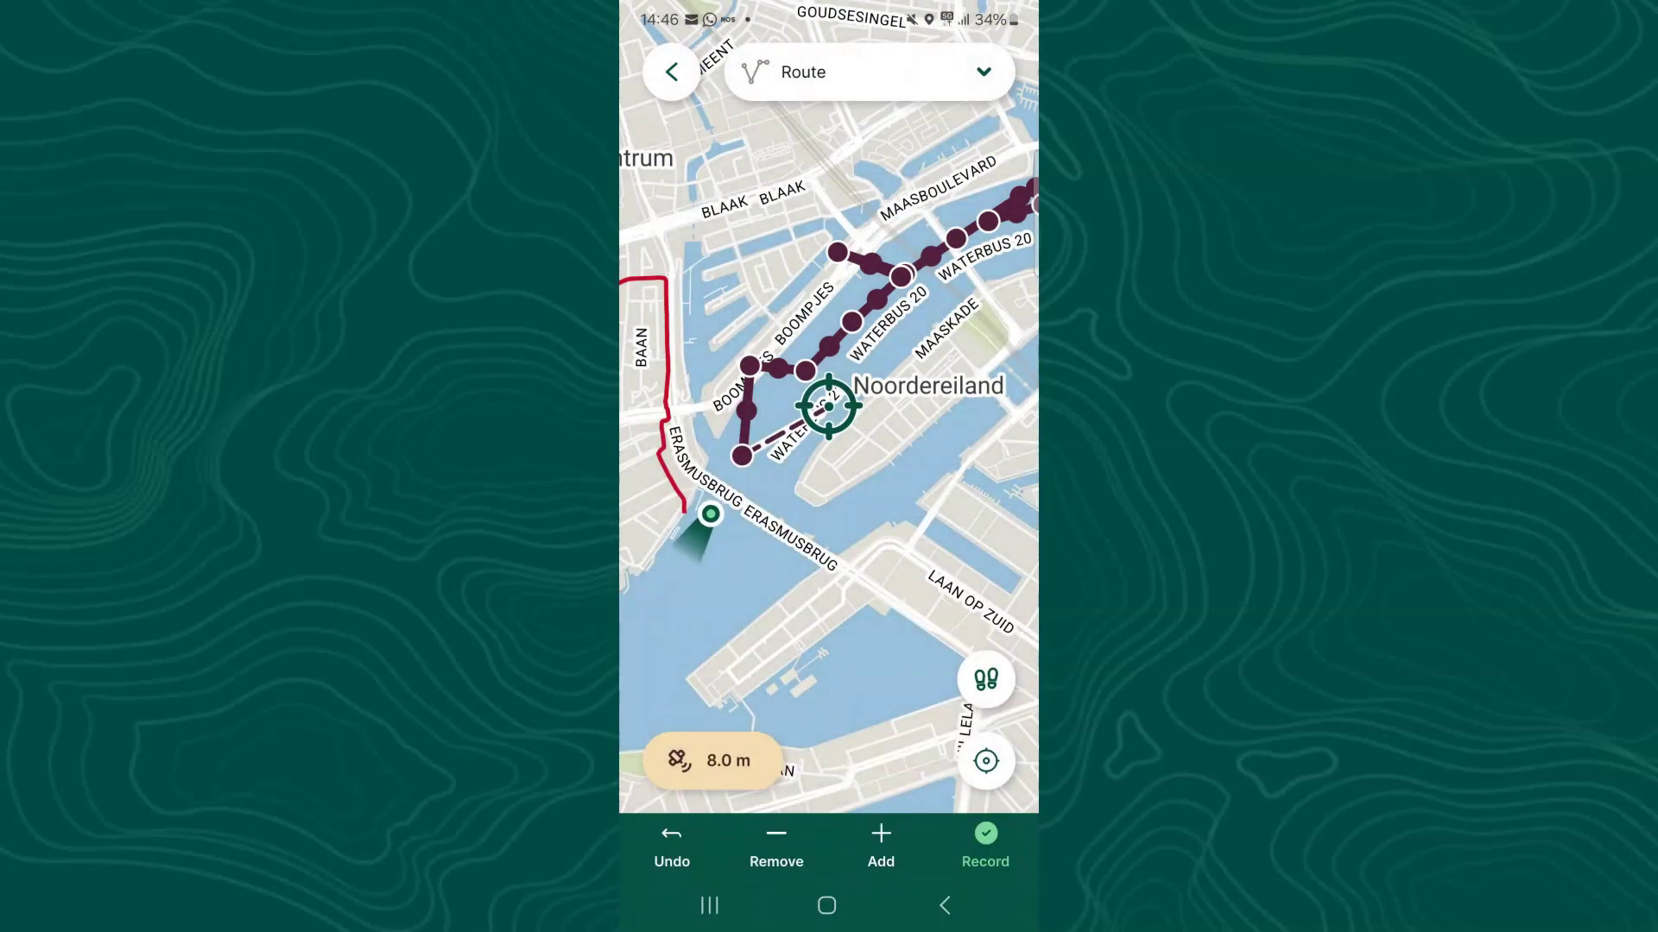
# Finish the streamed waterbus line and save it with route type Boat.
pyautogui.click(985, 842)
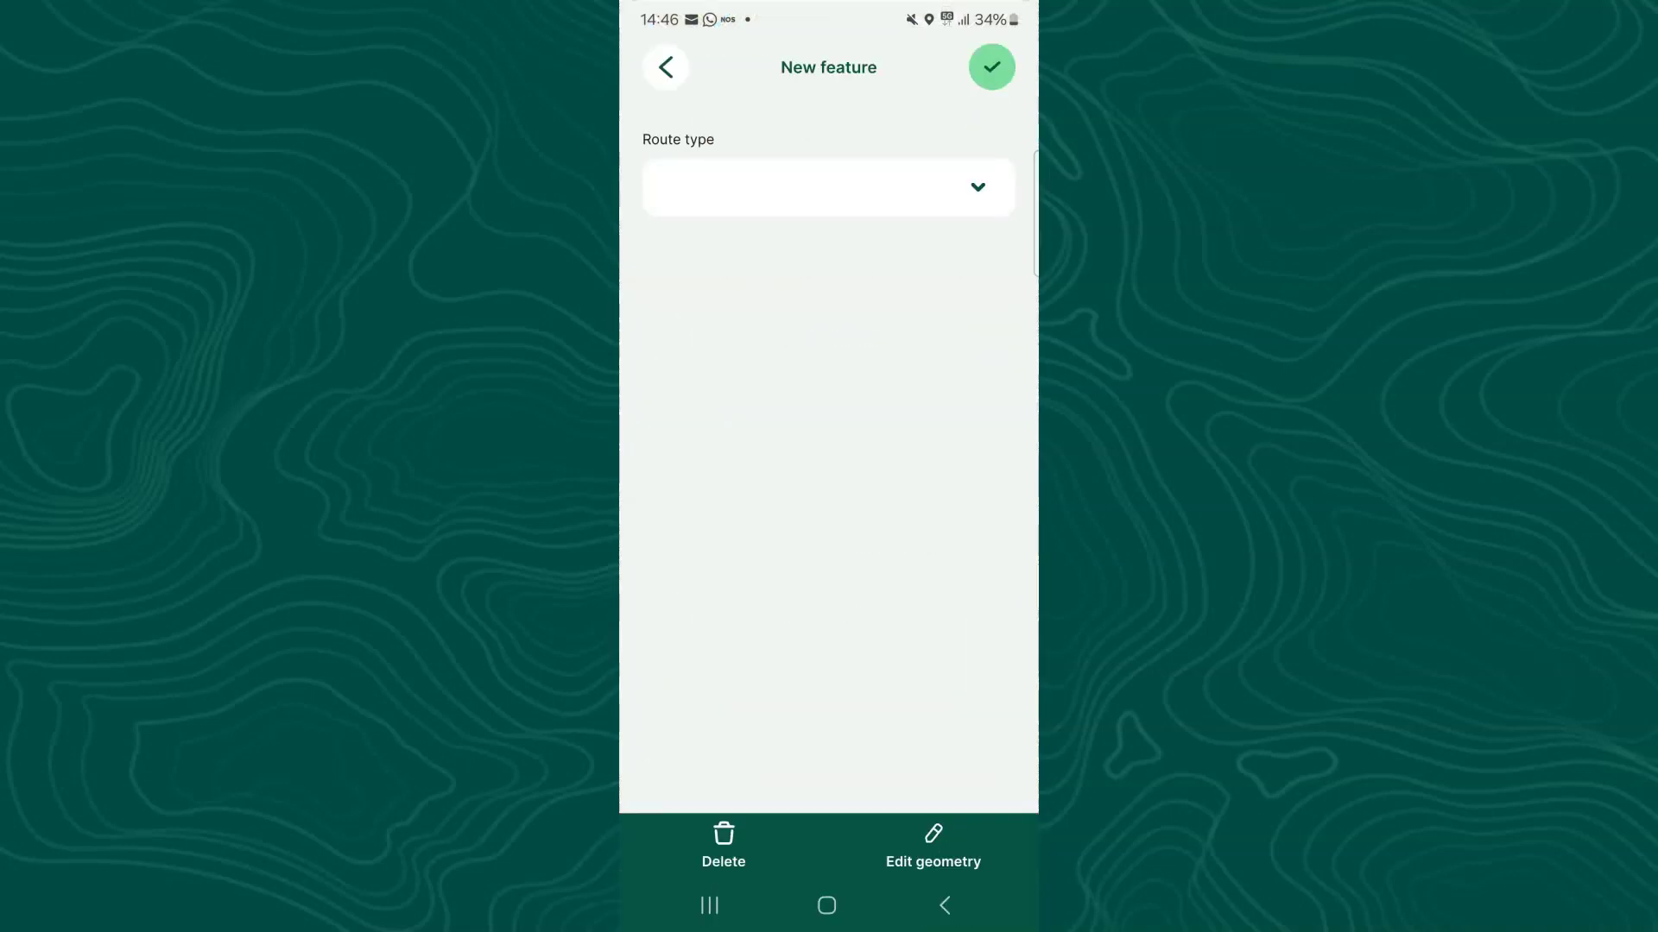
pyautogui.click(978, 186)
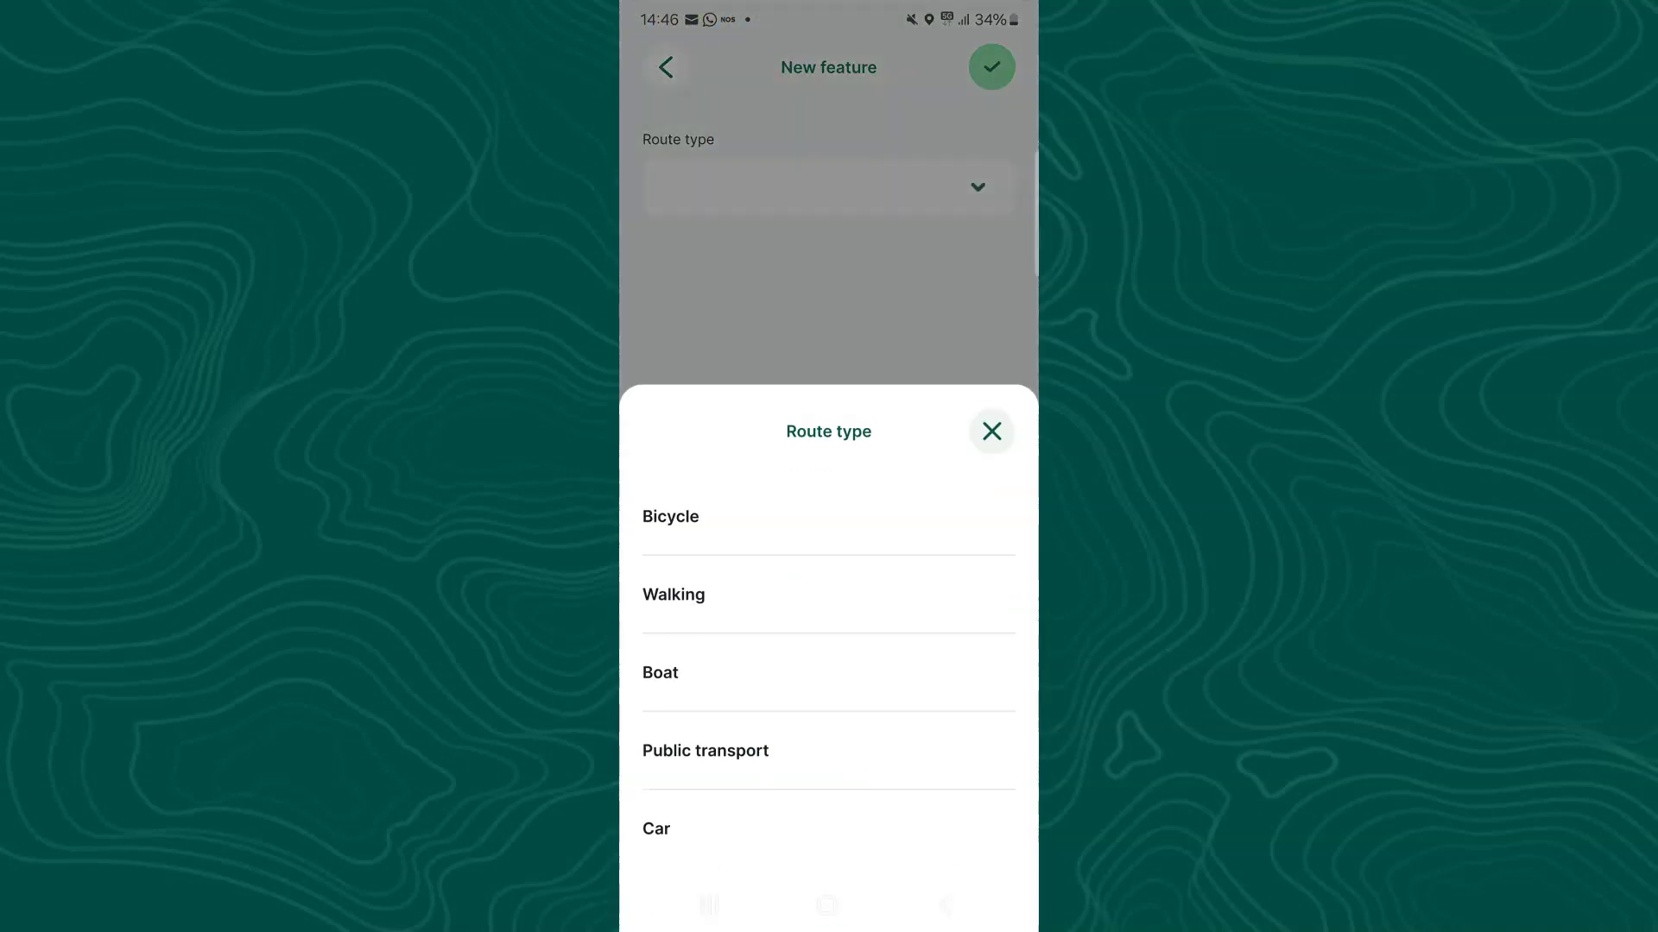
pyautogui.click(679, 680)
pyautogui.click(991, 66)
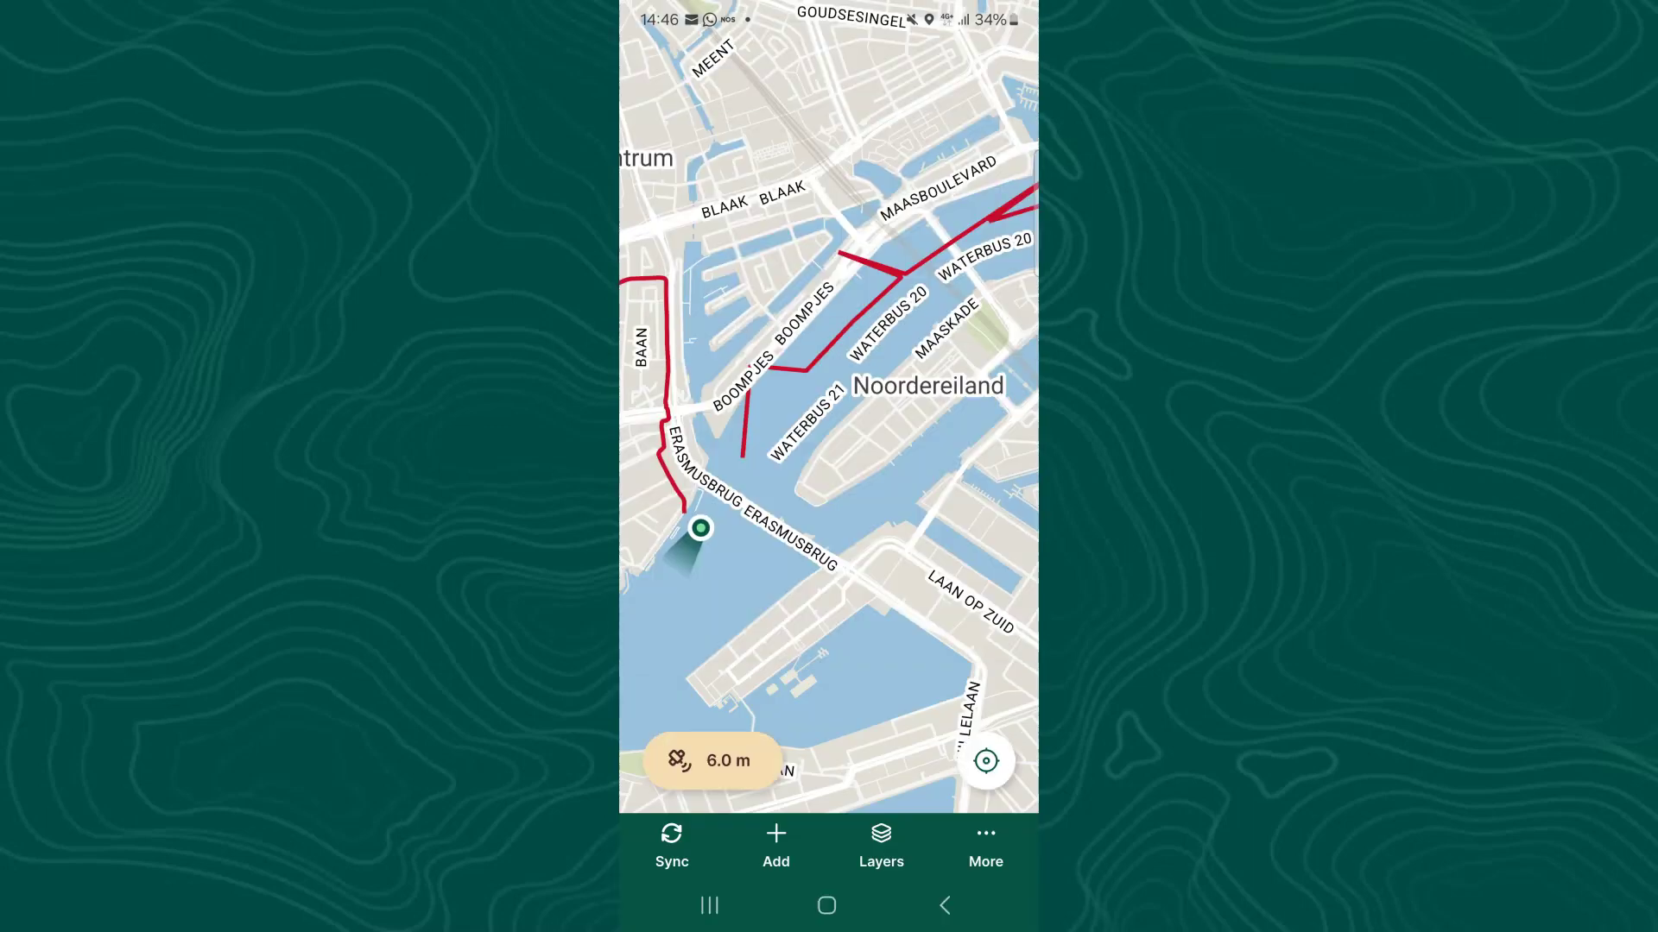